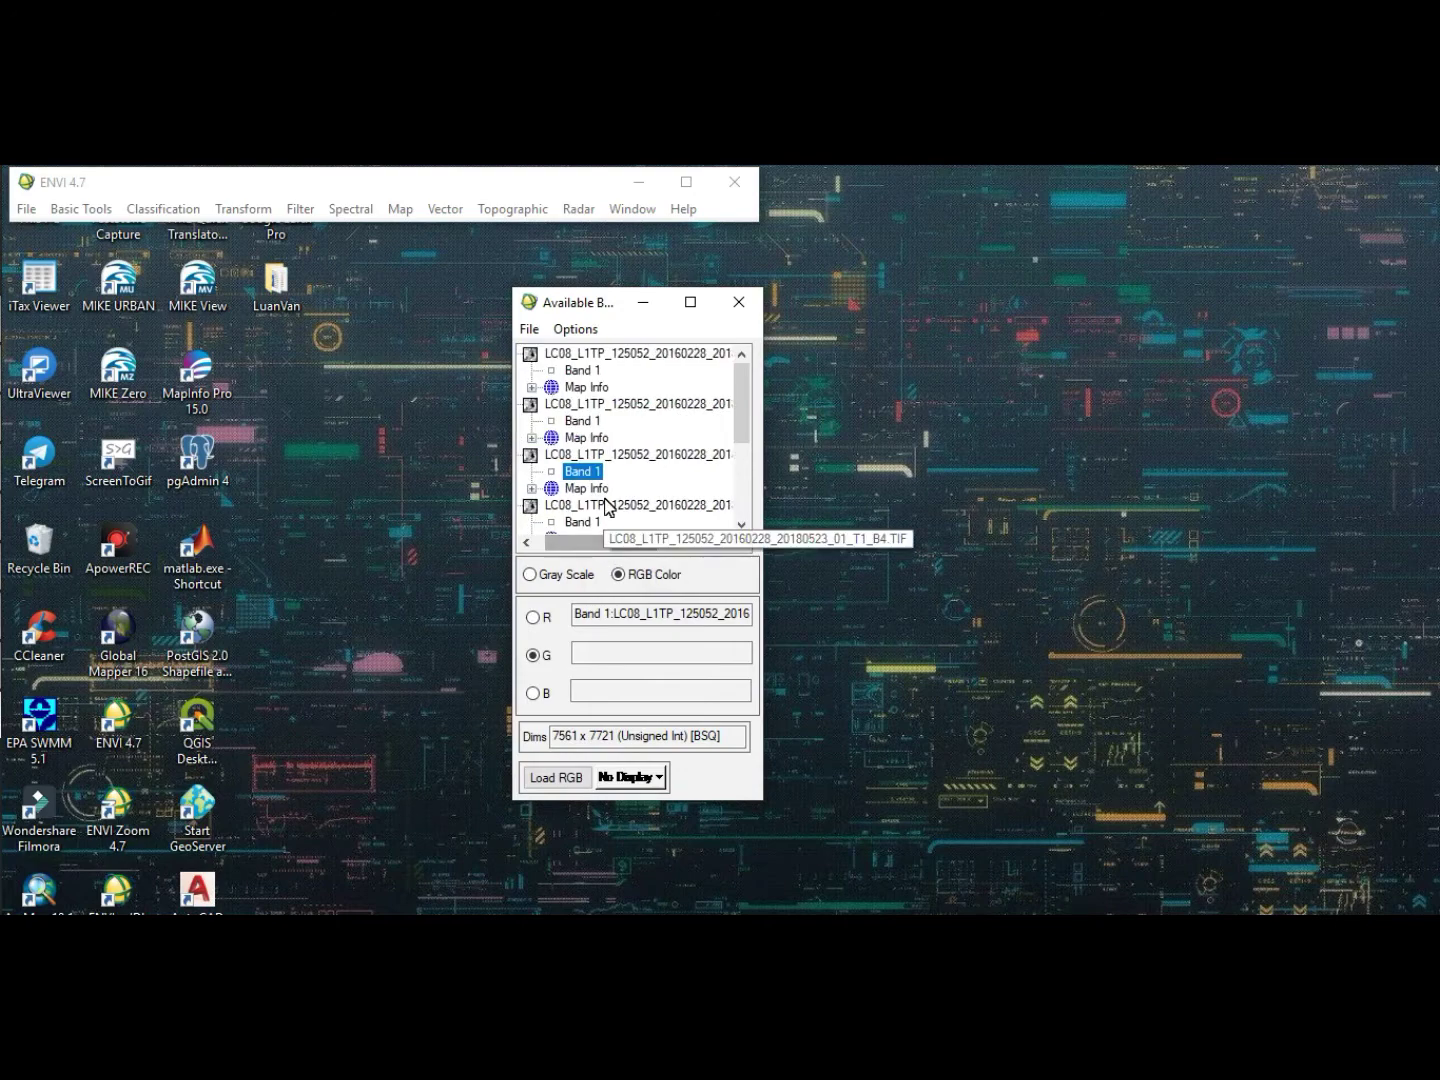
- Assign the B3 image to green and the B2 image to blue, and load the RGB composite in a new display
drag(747, 420, 747, 450)
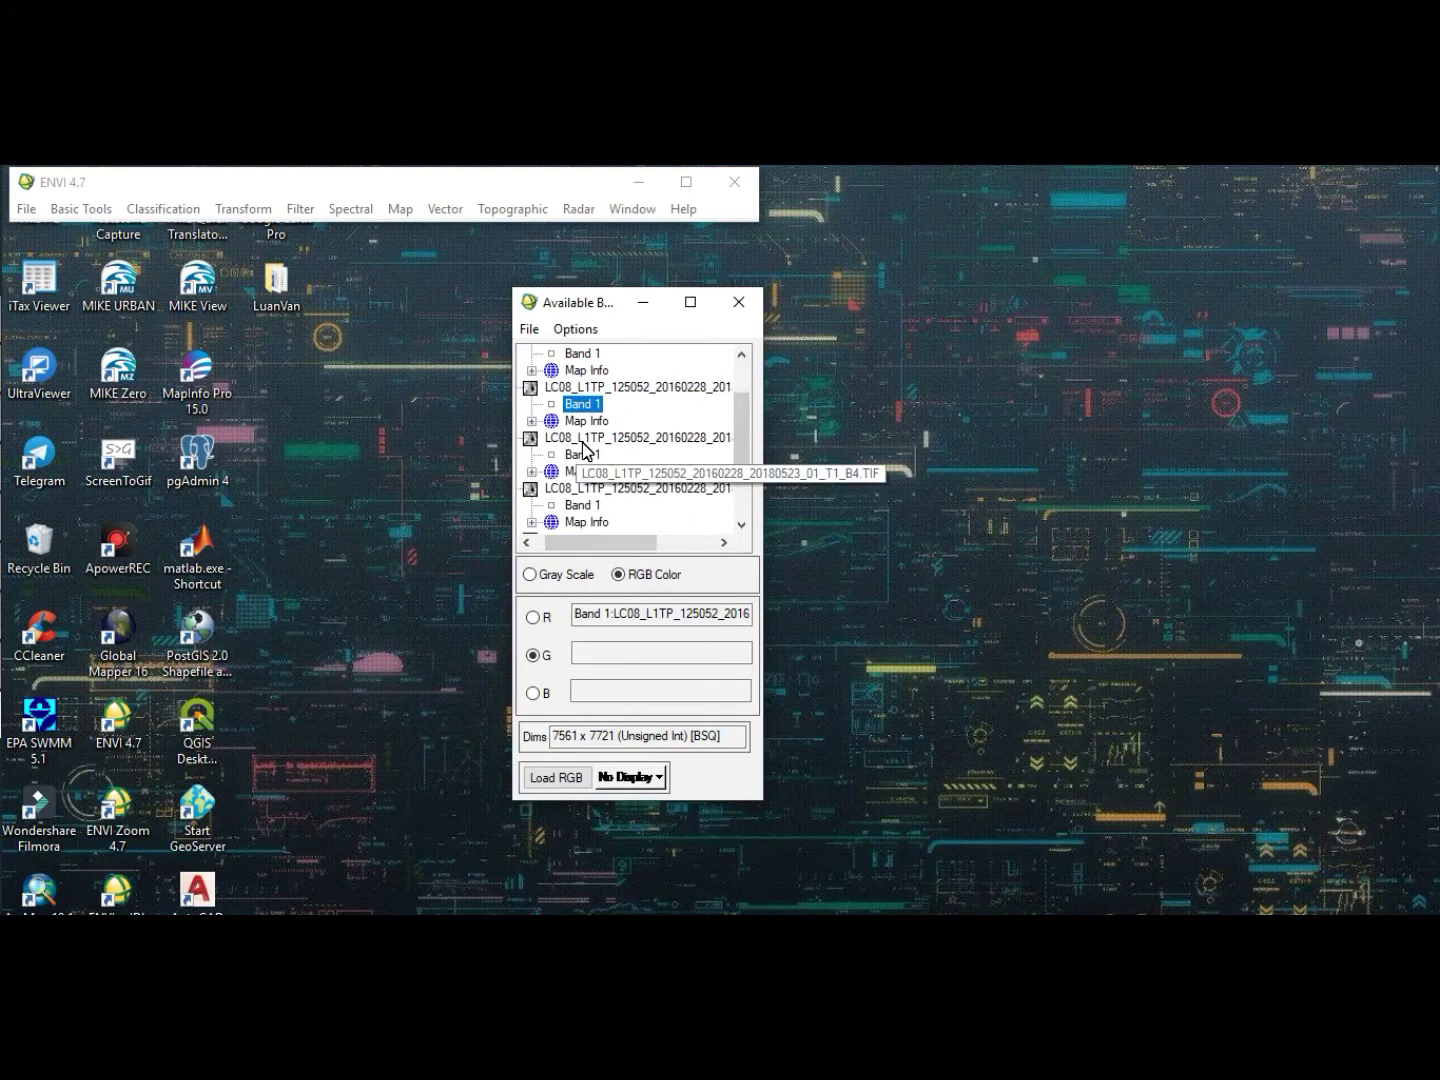
click(580, 505)
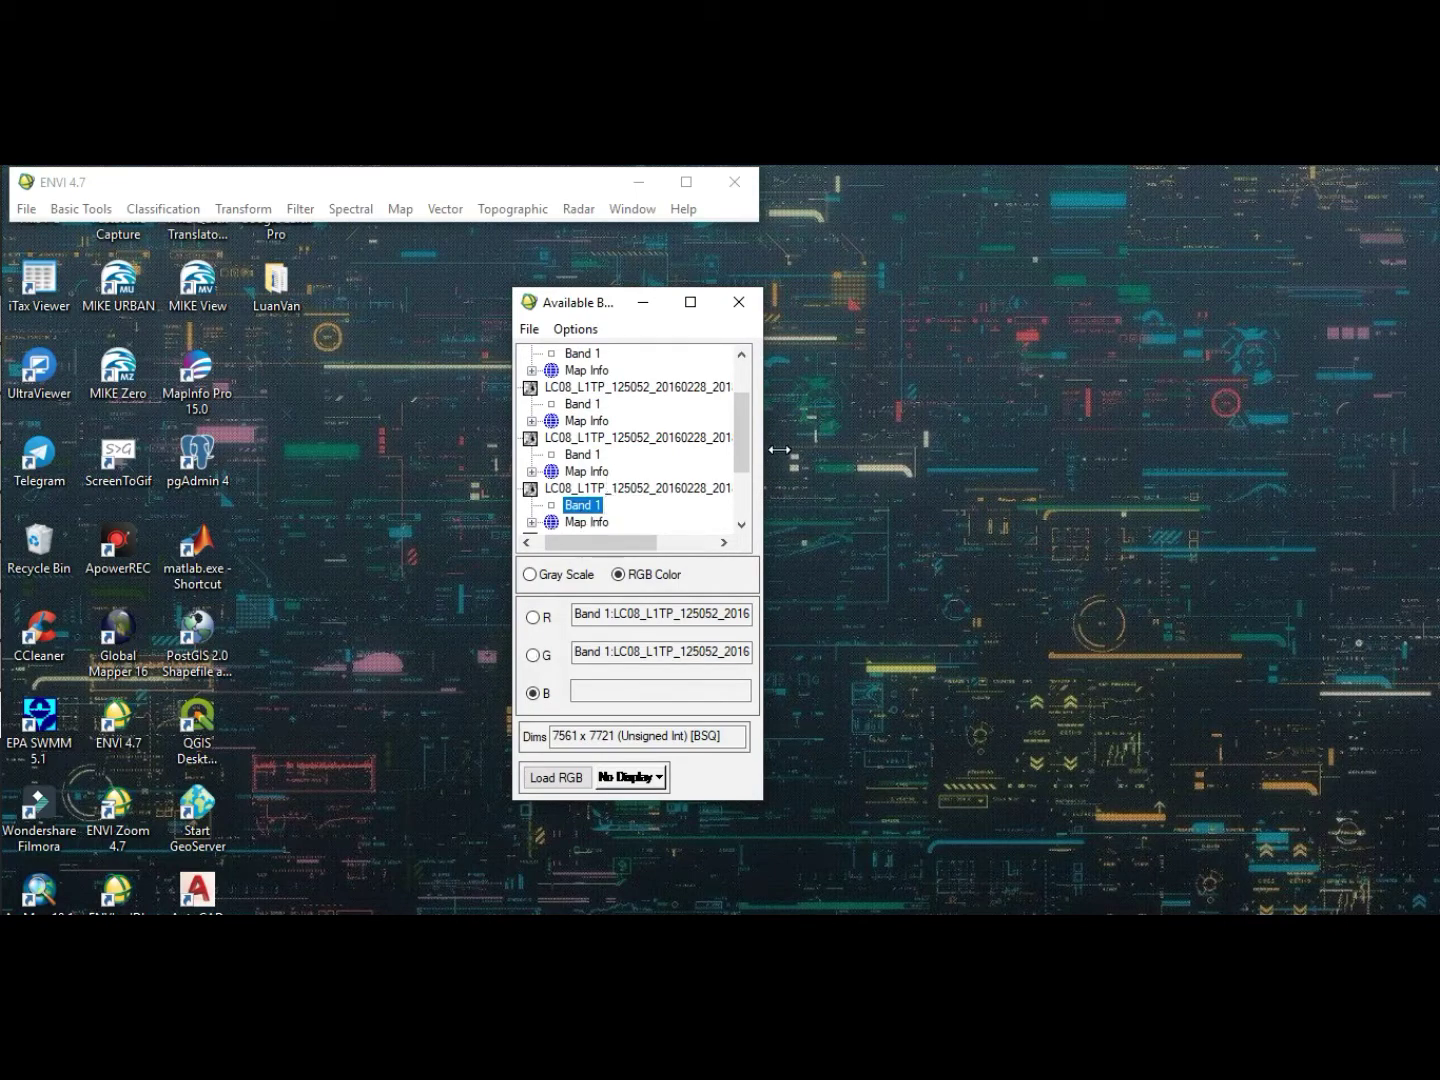
drag(748, 450, 748, 474)
click(581, 496)
click(556, 777)
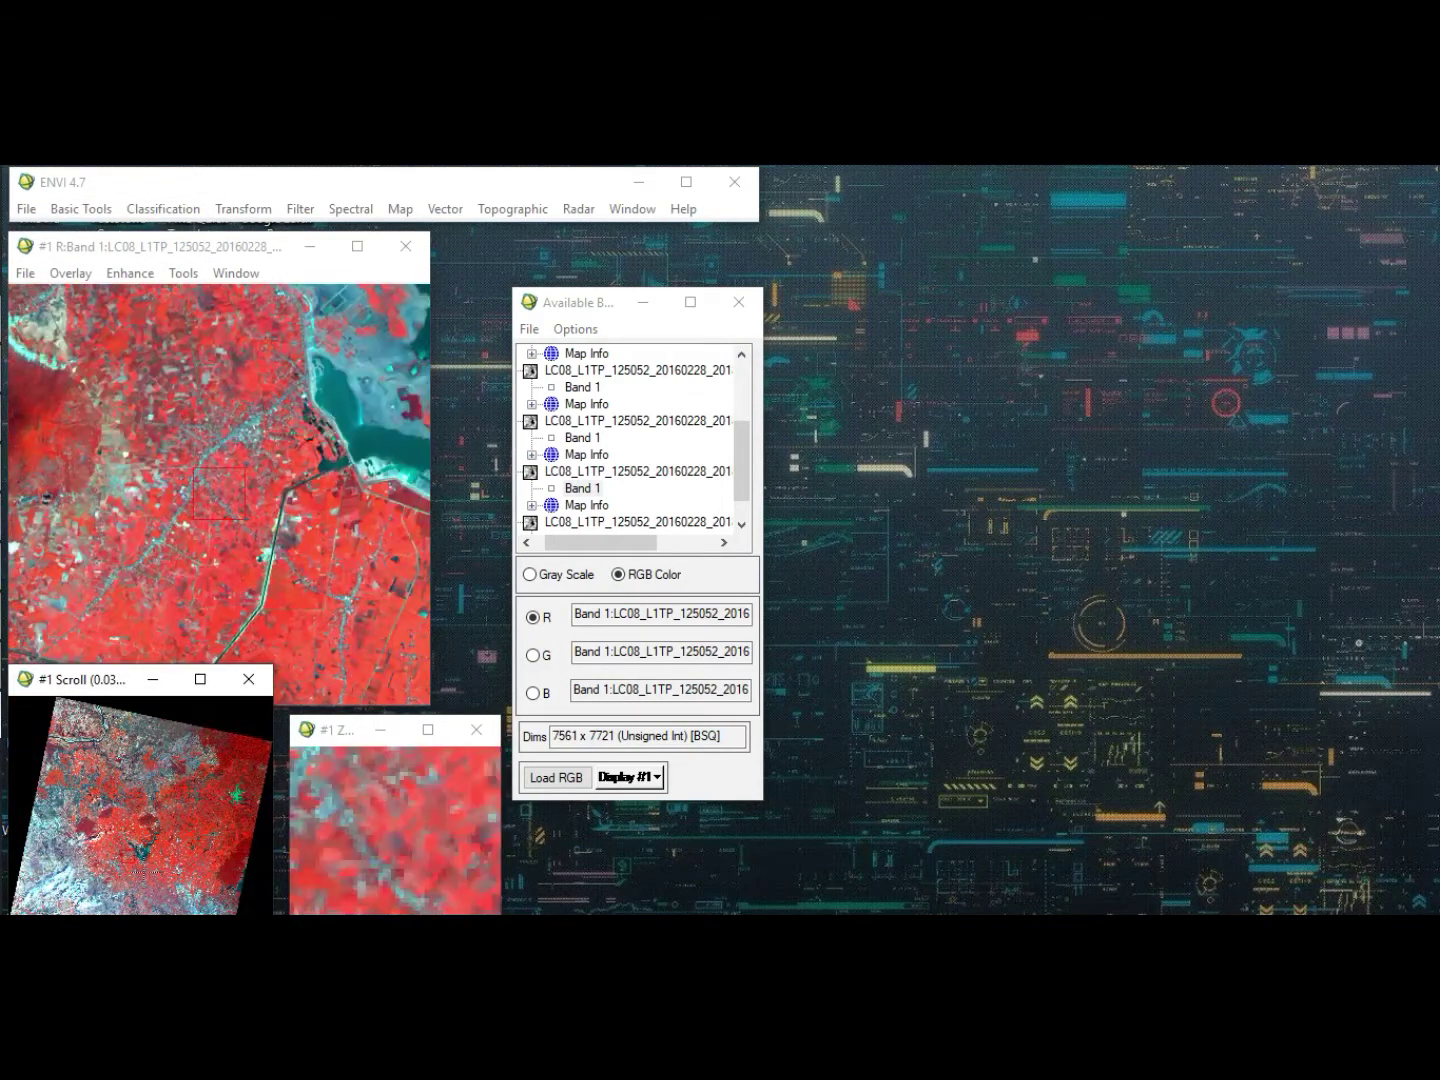
click(164, 850)
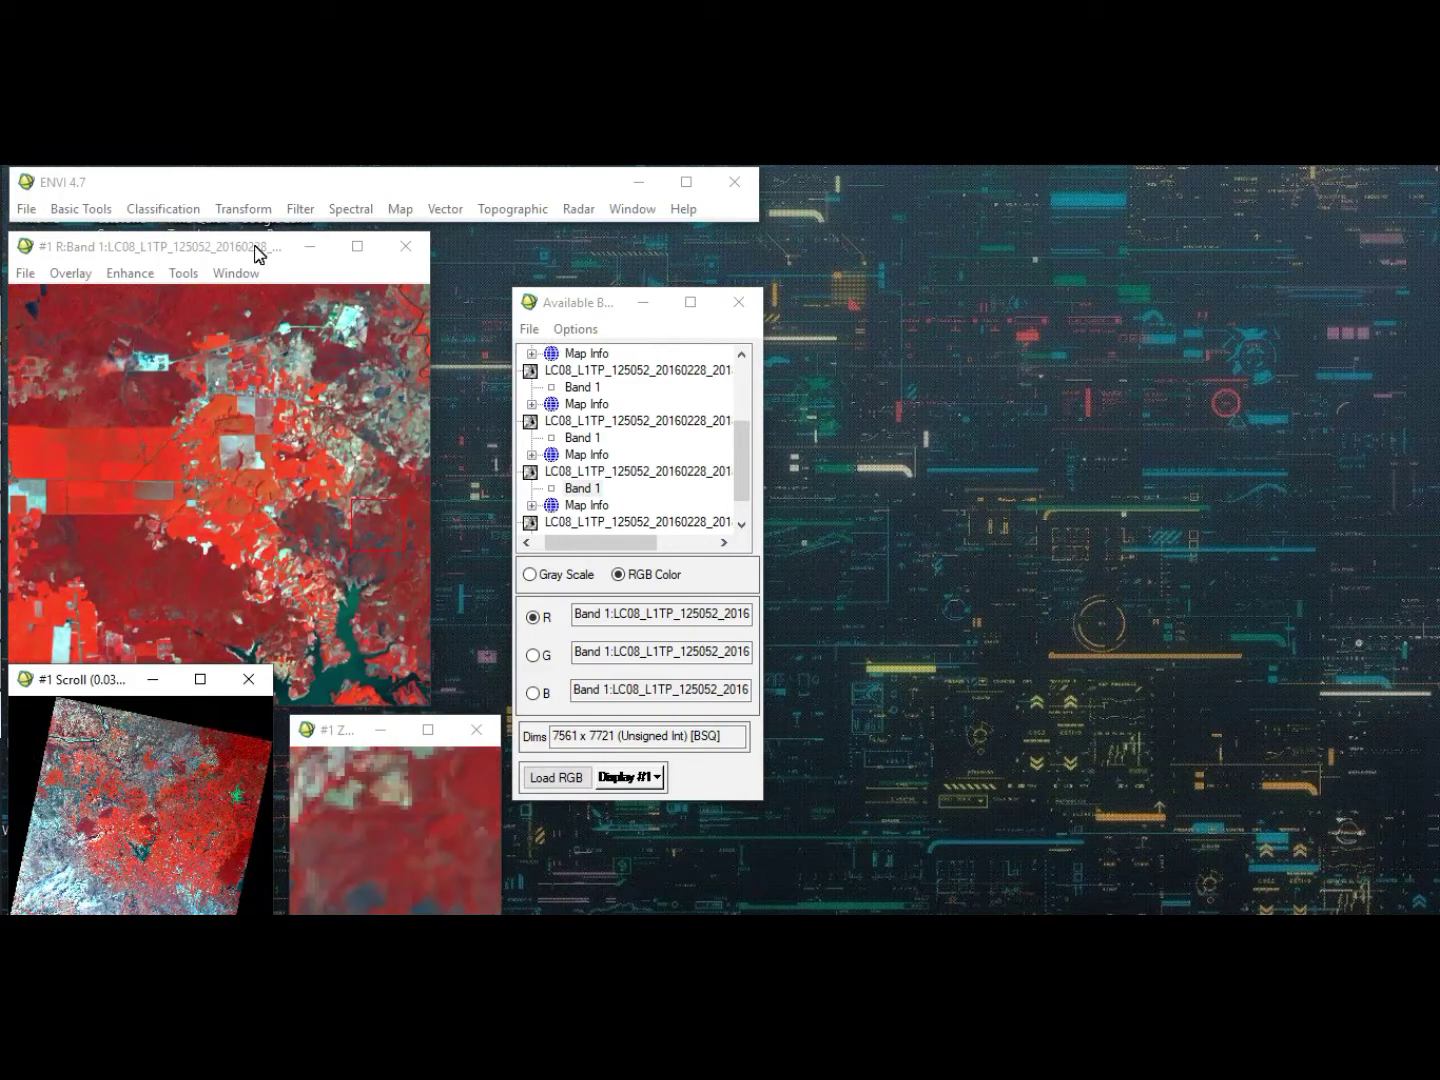
- Open the vector file Hodautieng_.evf from the Giaidoan folder
click(30, 213)
click(183, 257)
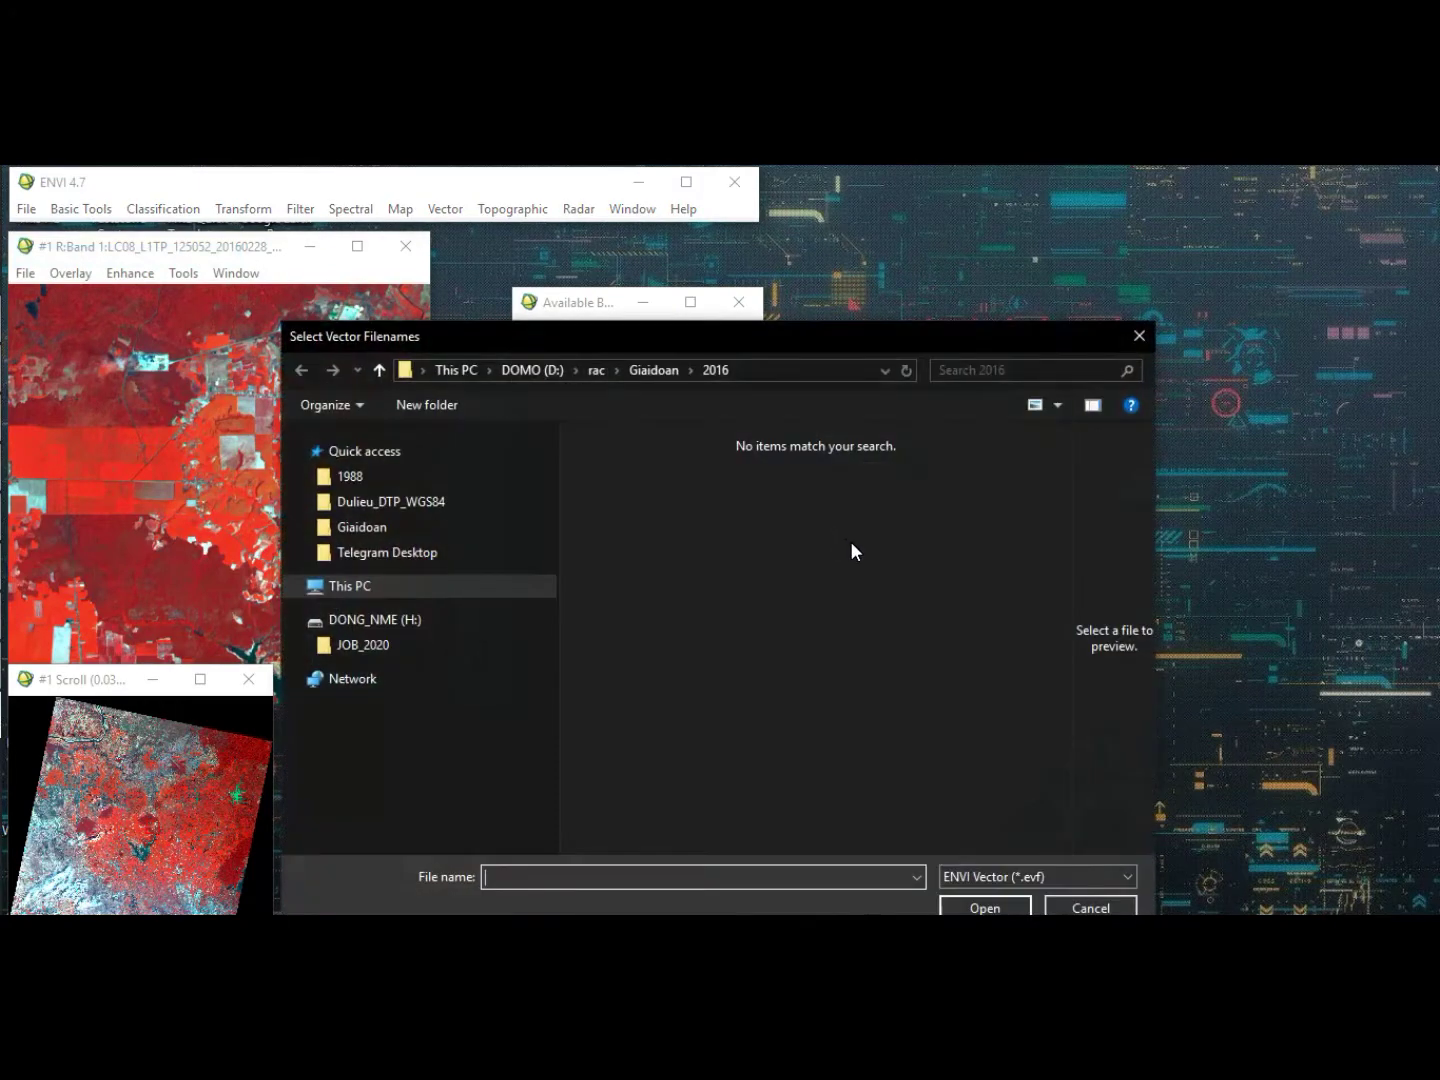
click(645, 371)
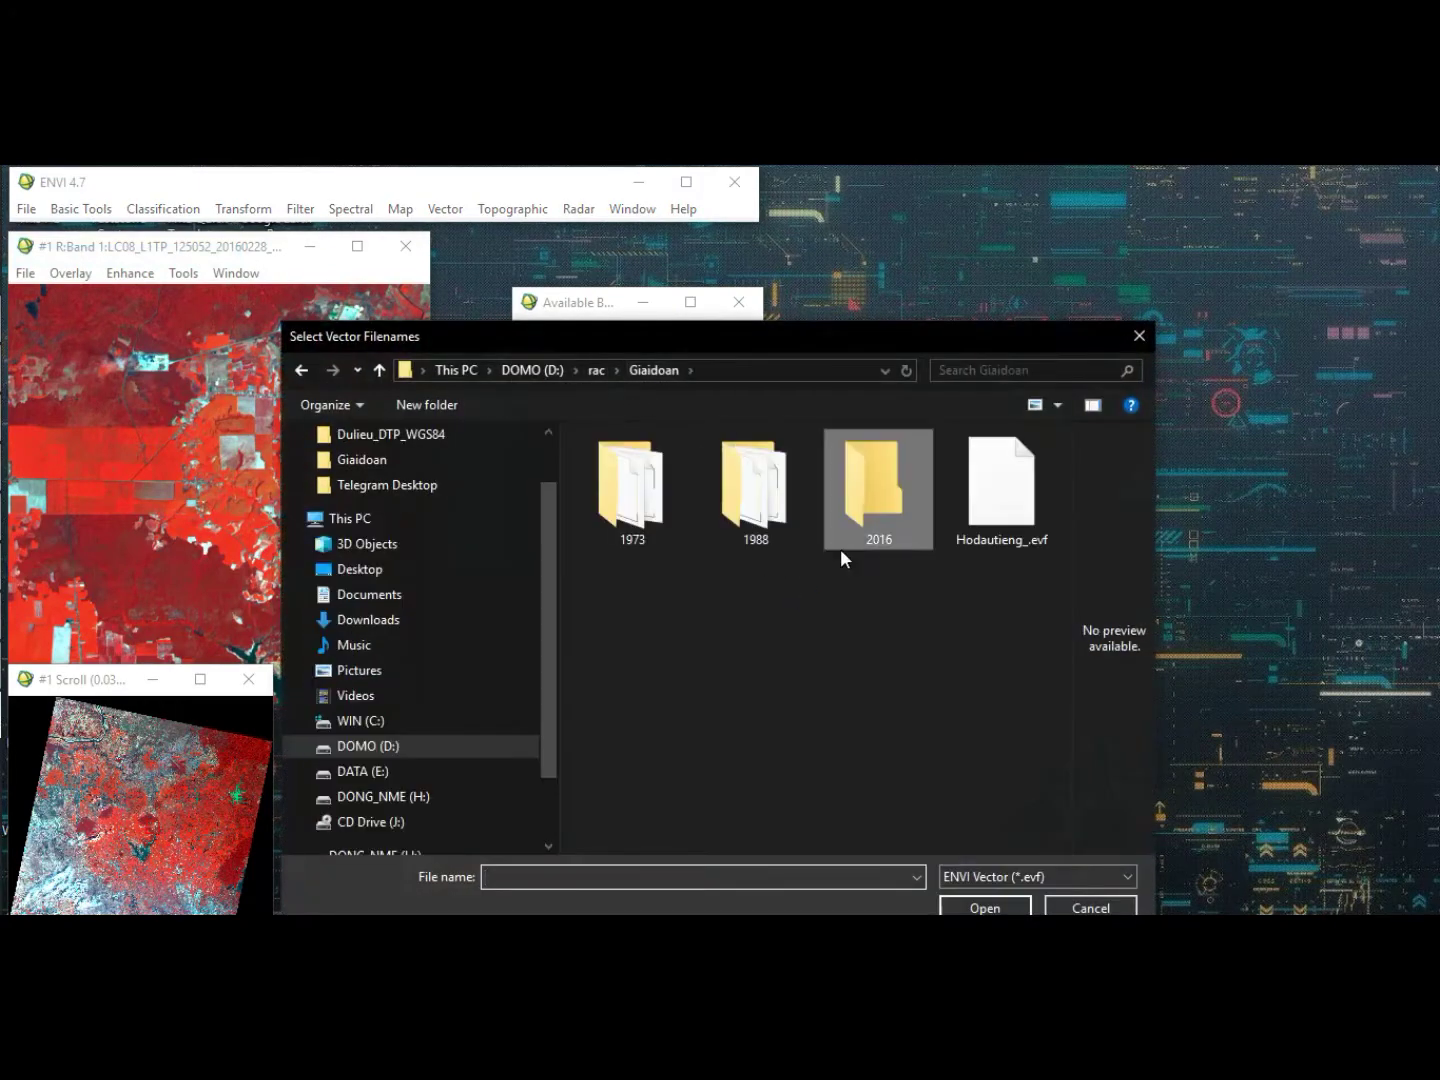
click(1038, 540)
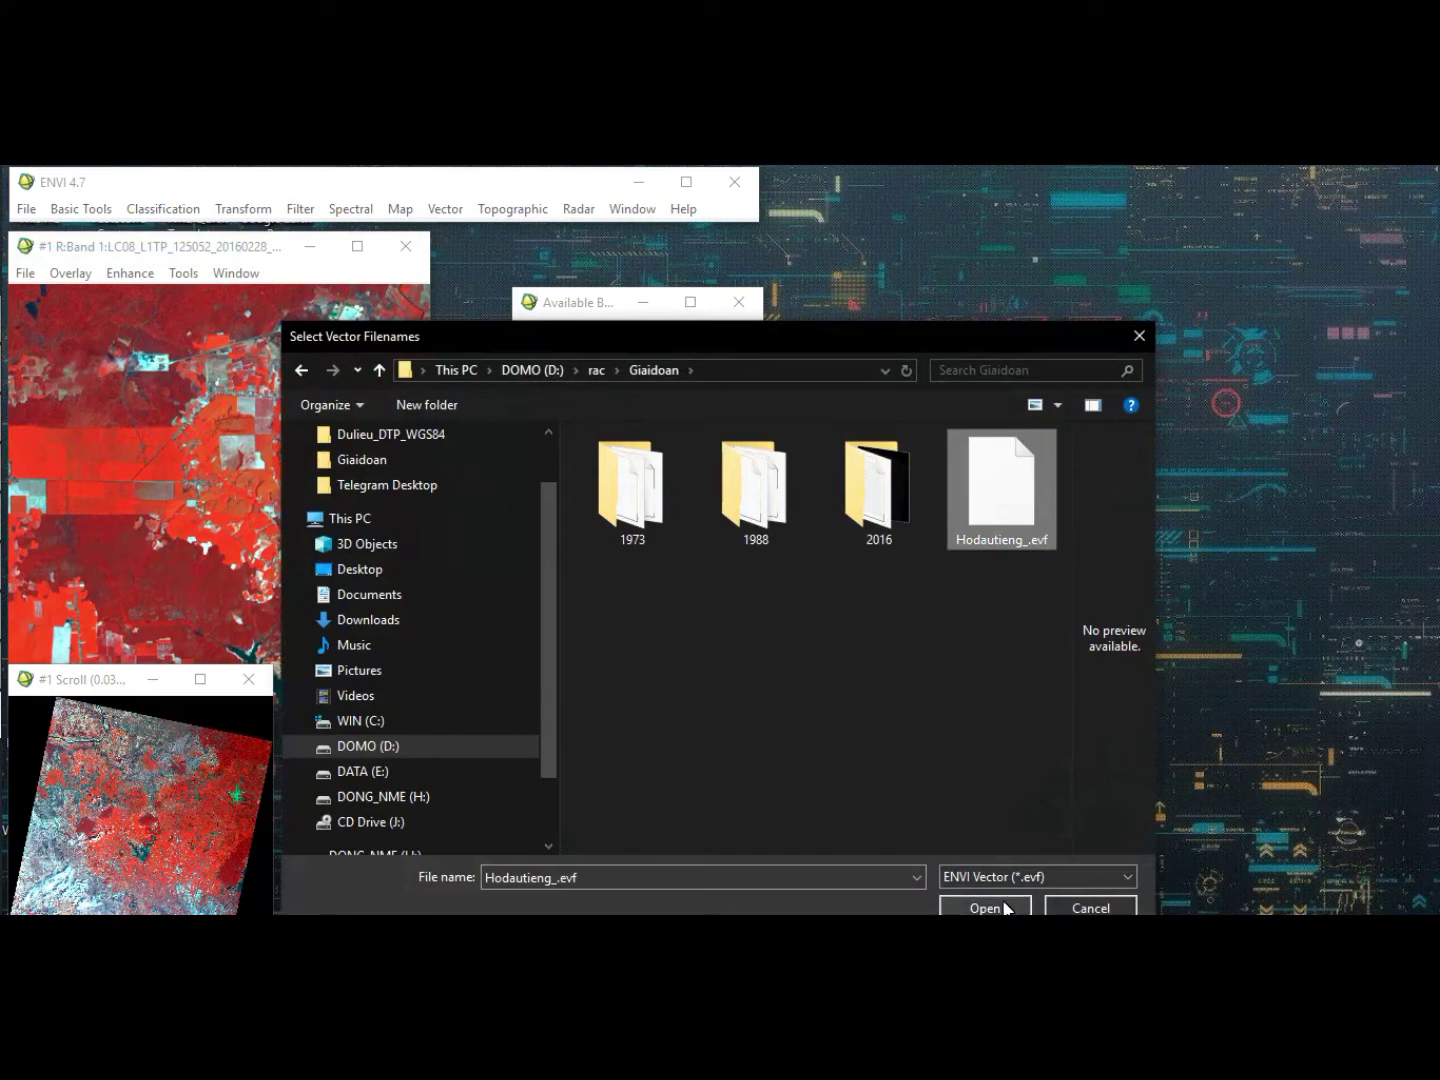
drag(1040, 340, 1048, 288)
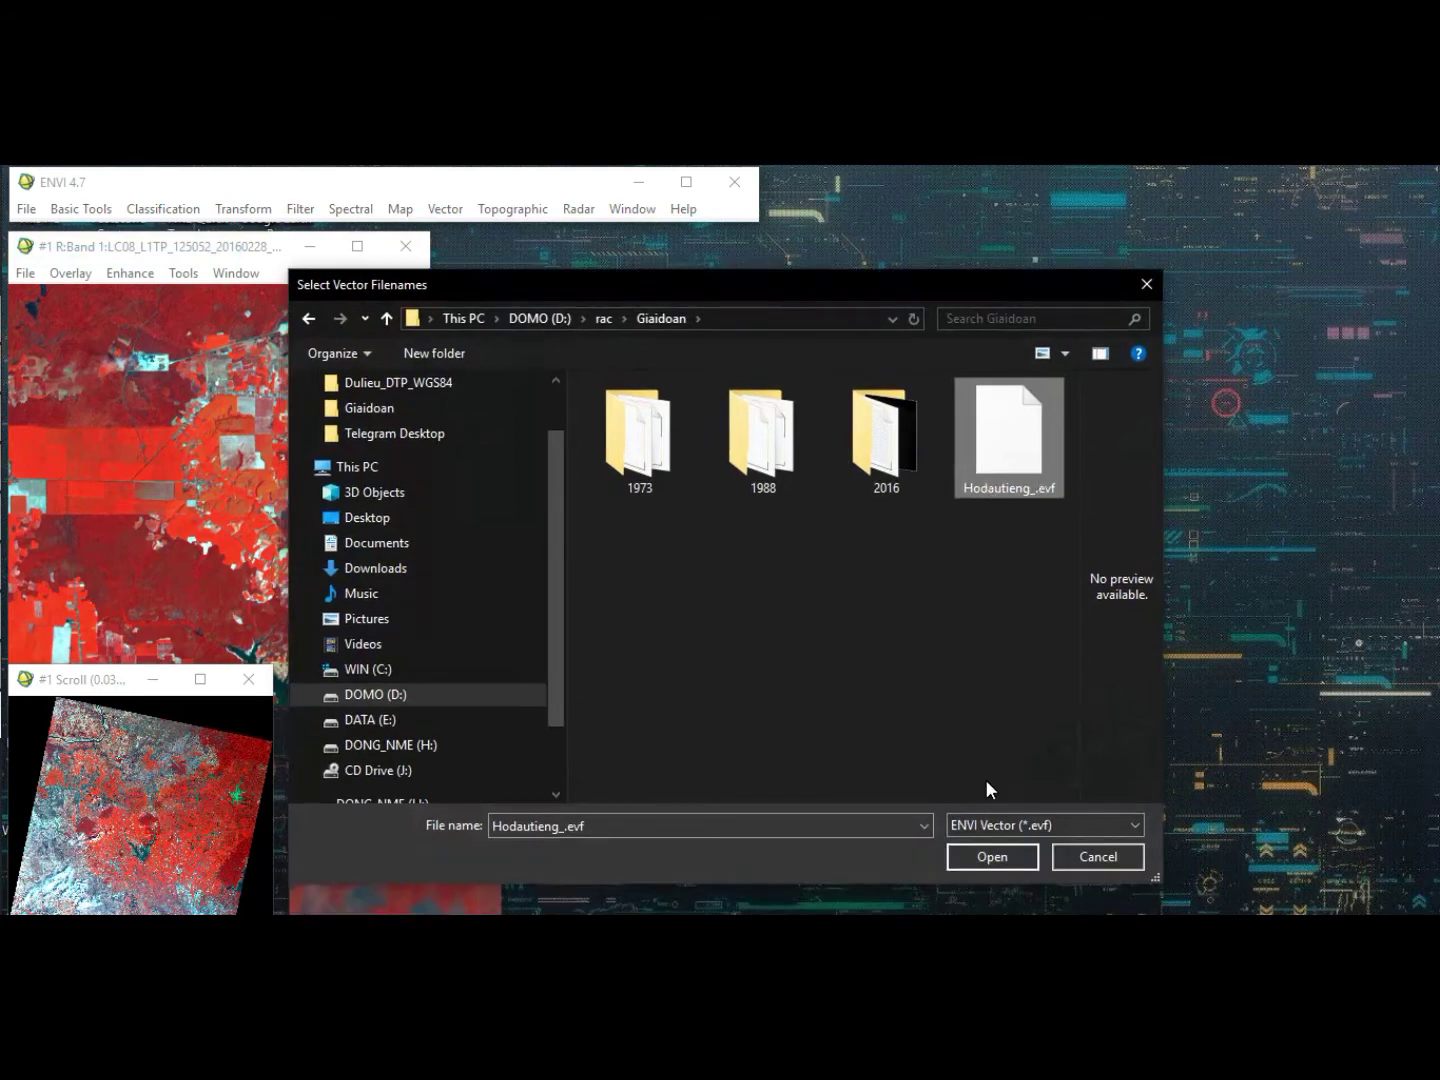
click(987, 857)
- Overlay the Hodautieng.shp vector layer on Display #1 and centre the image on the boundary area
click(606, 373)
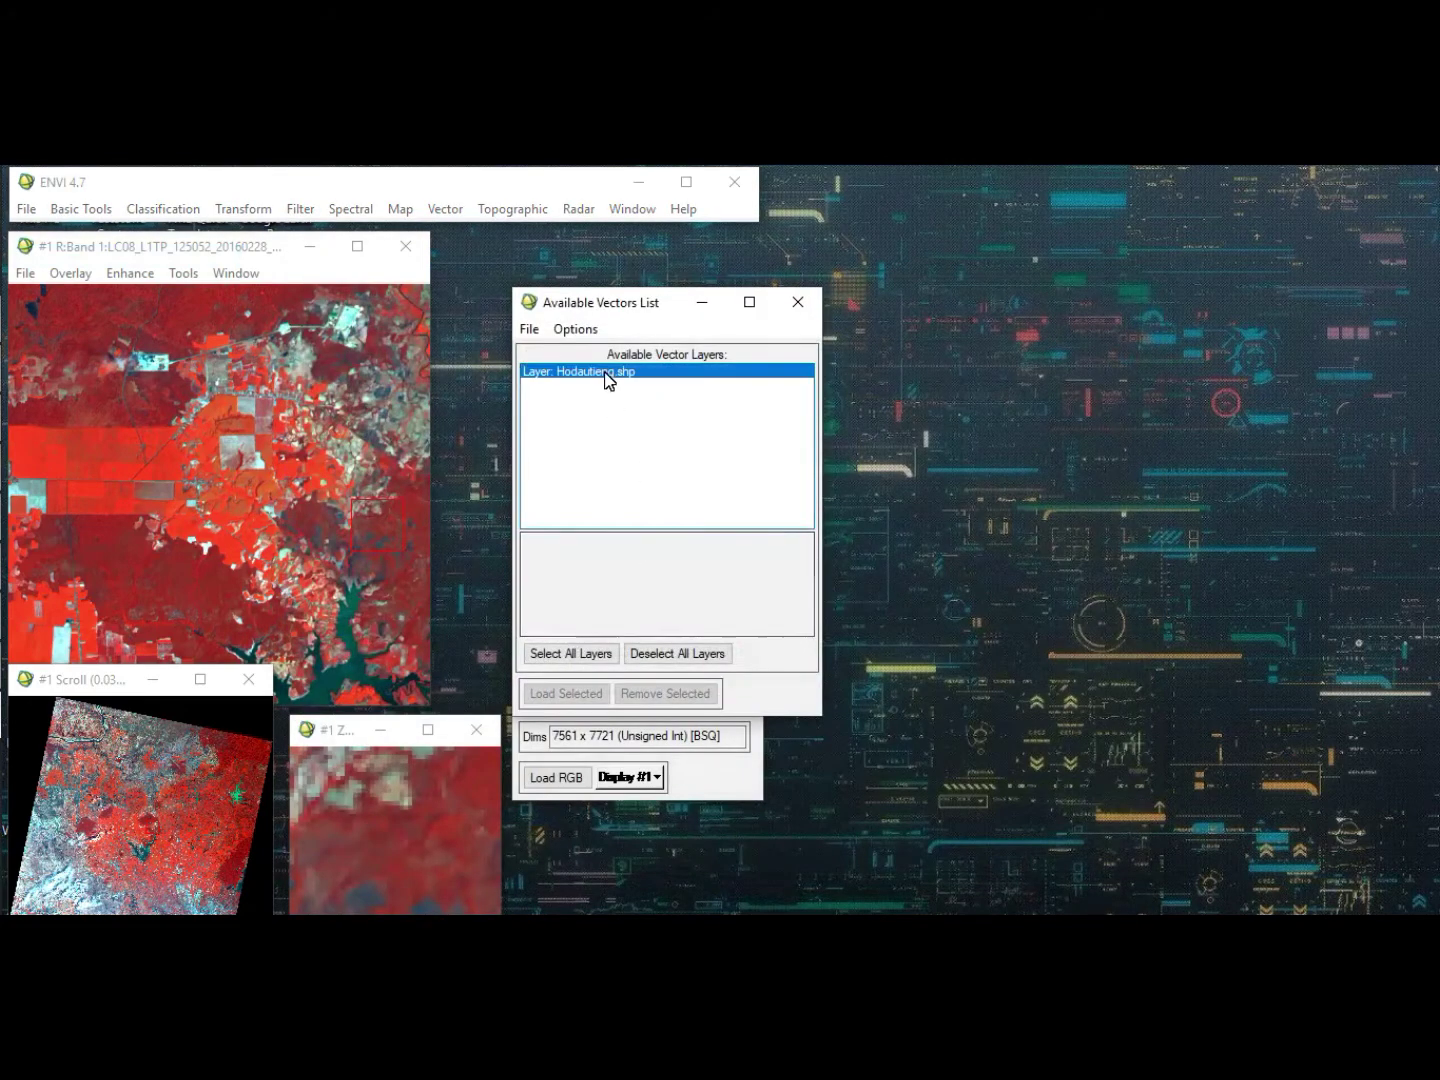
click(566, 693)
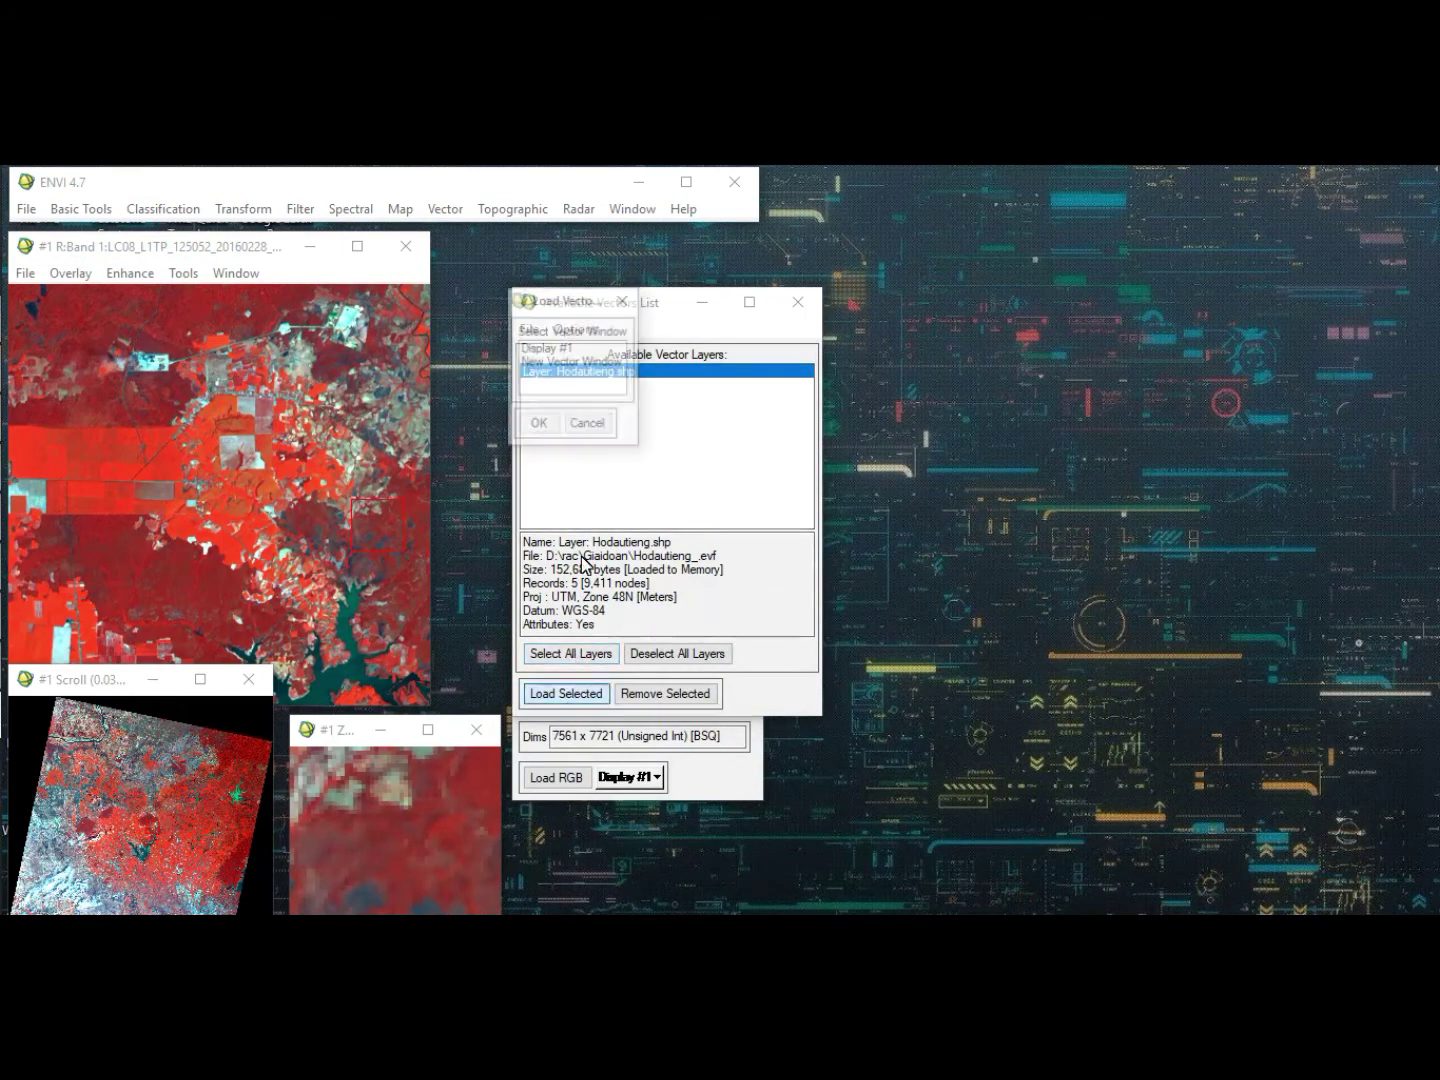
click(573, 352)
click(540, 424)
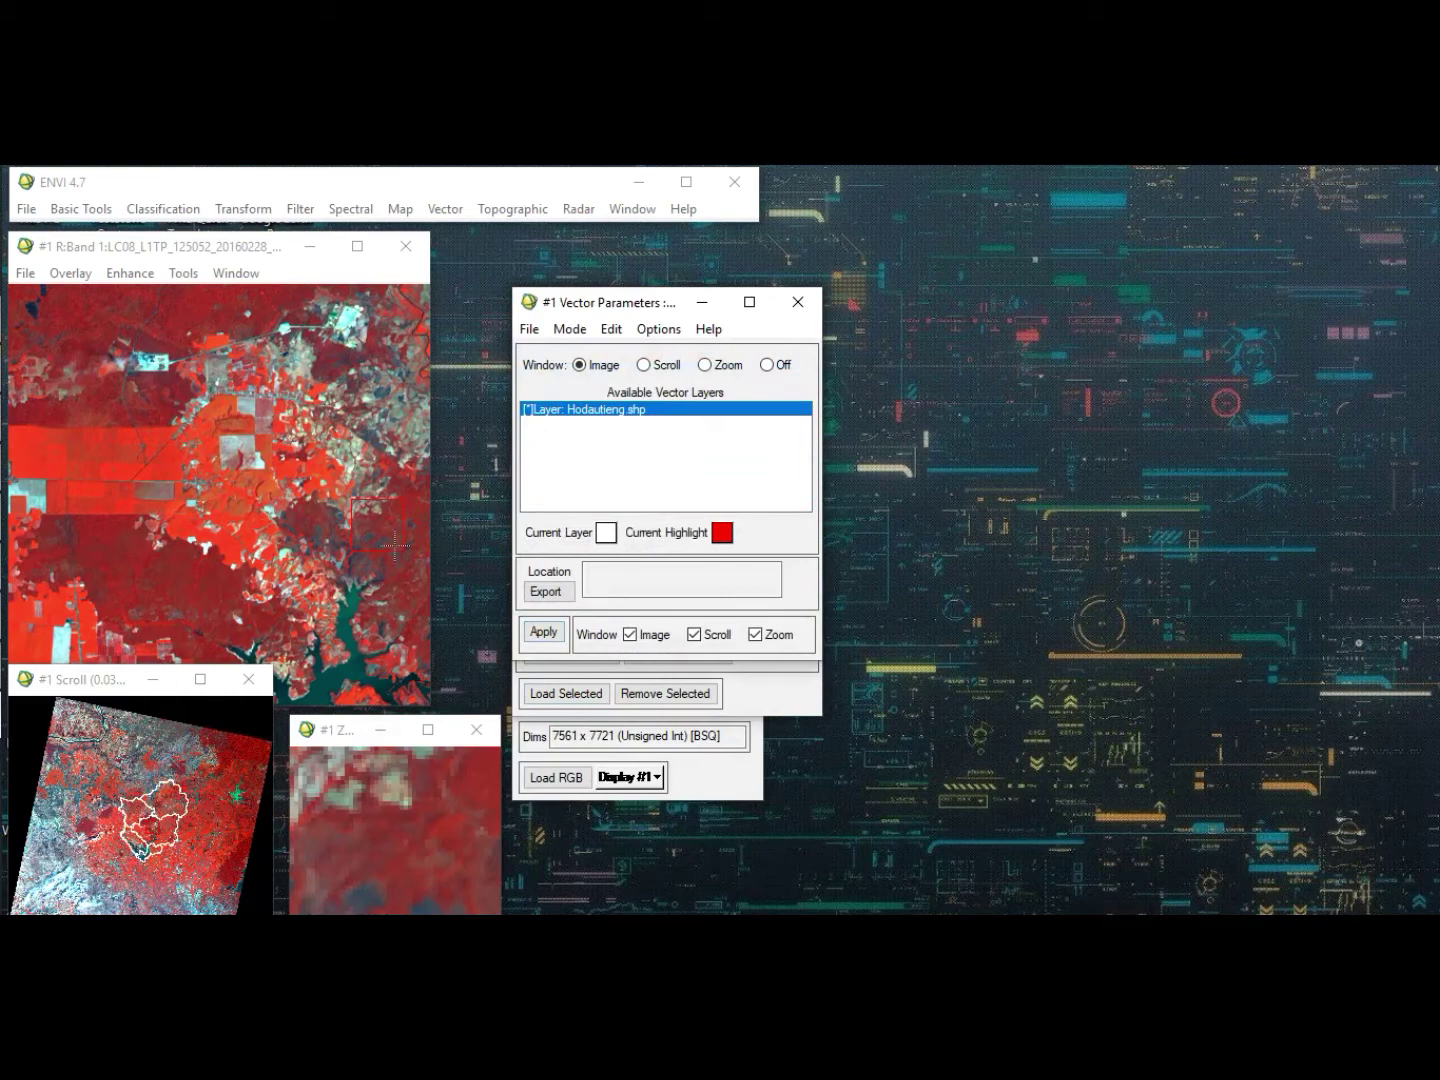
click(382, 556)
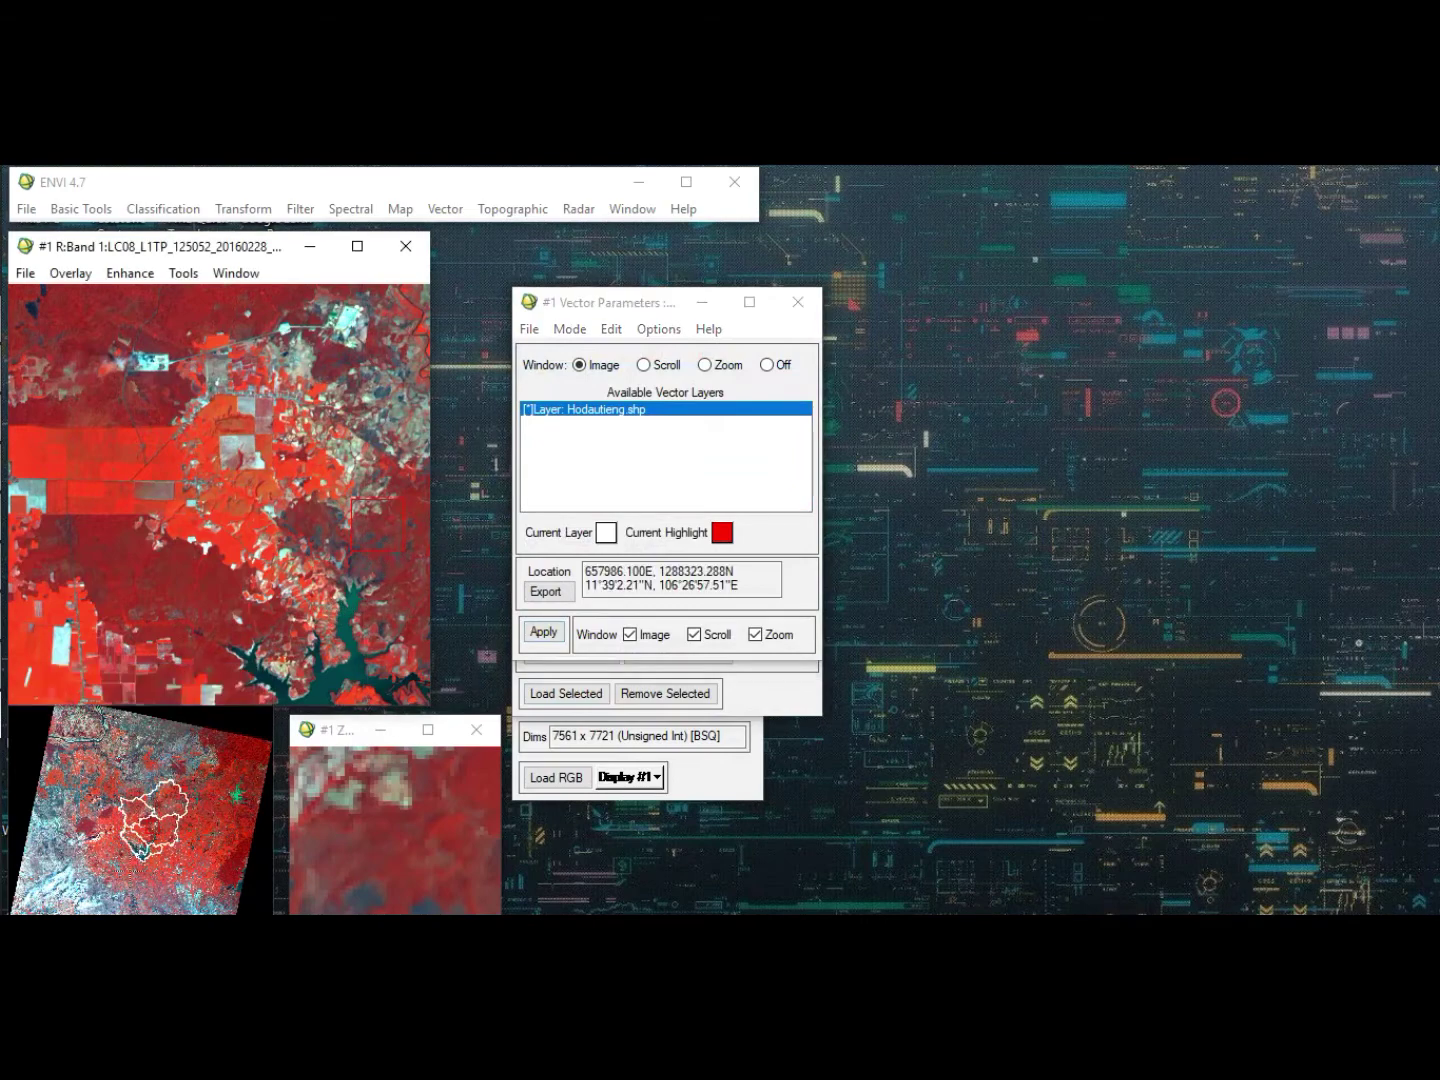
click(165, 861)
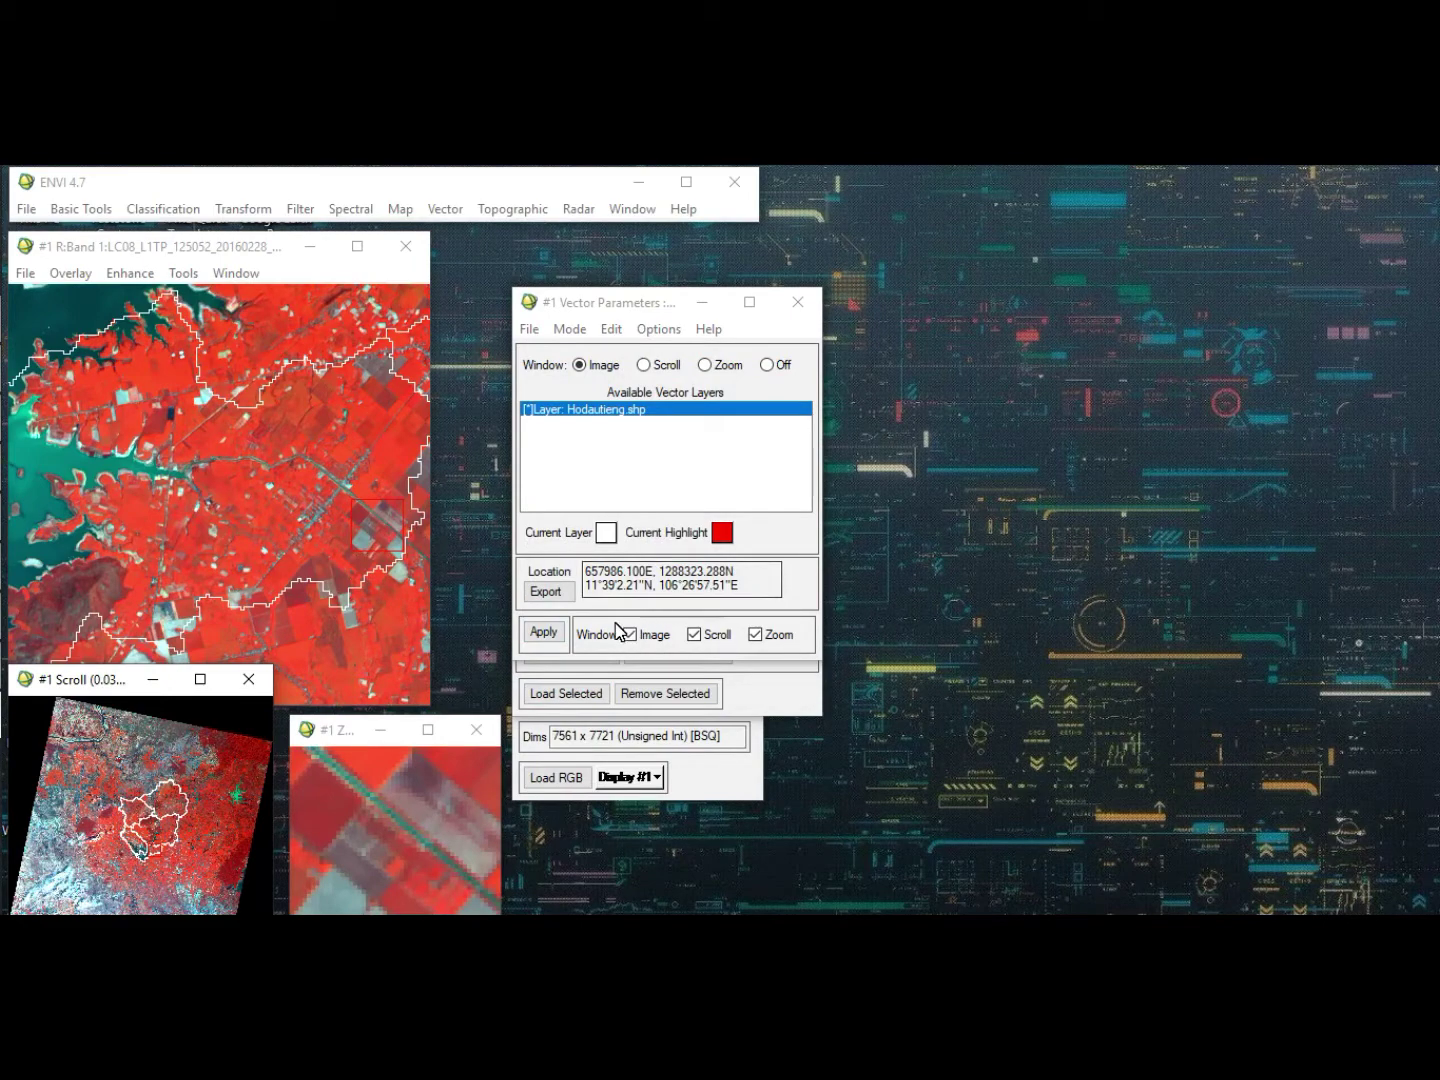
click(529, 329)
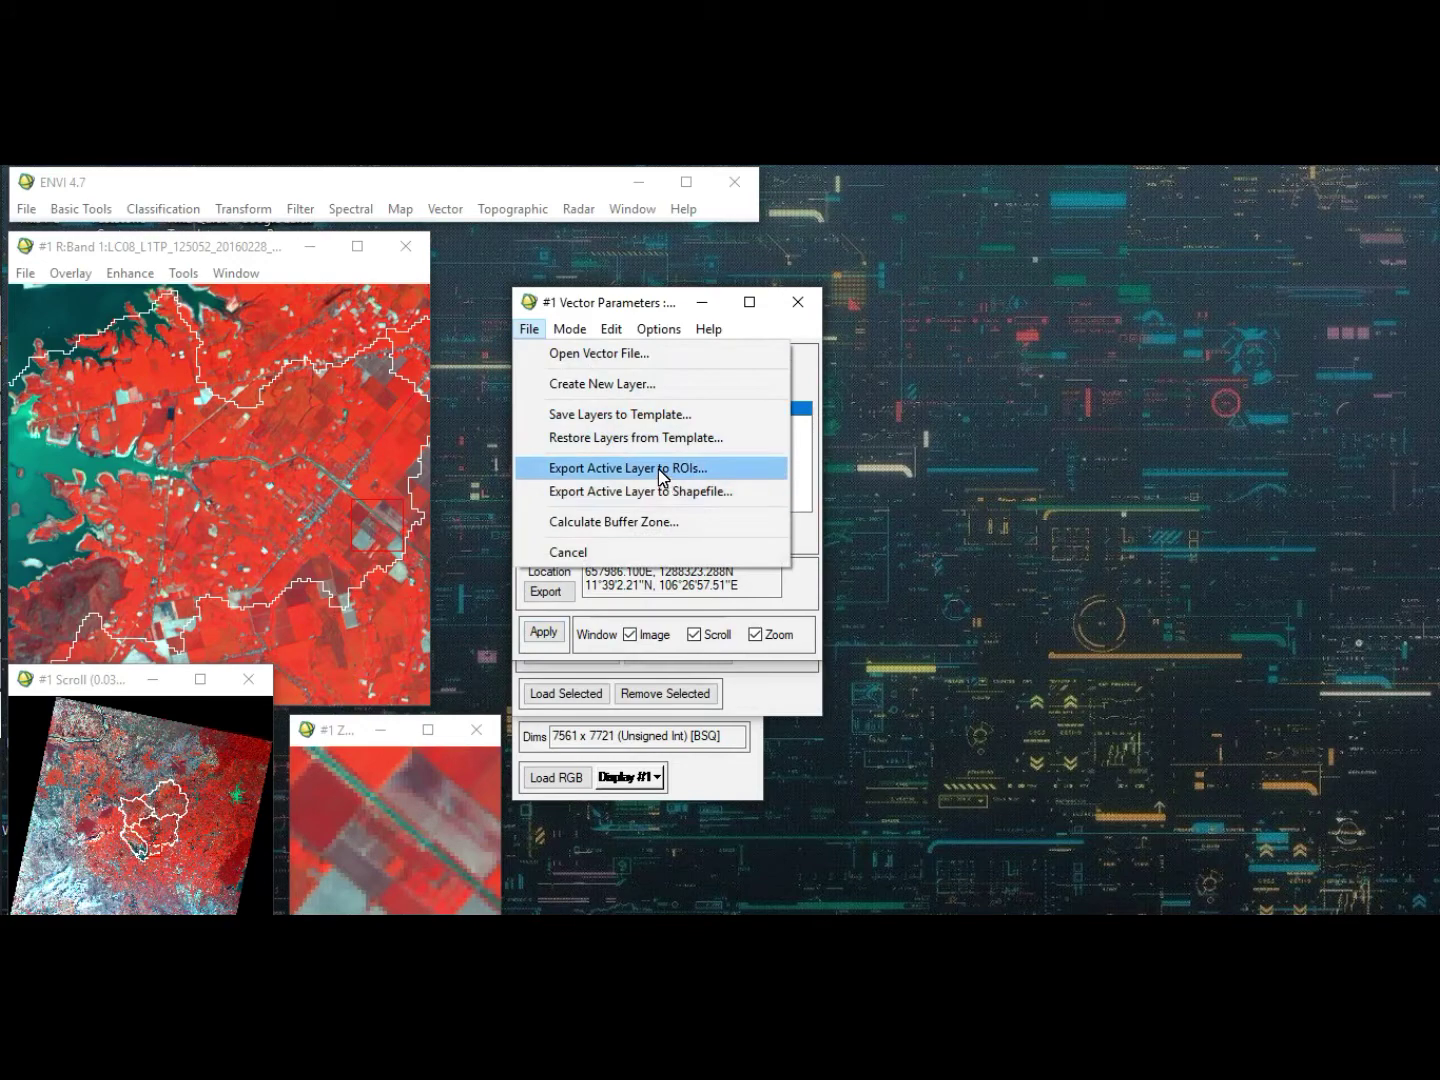
click(608, 309)
drag(607, 309, 621, 510)
click(530, 329)
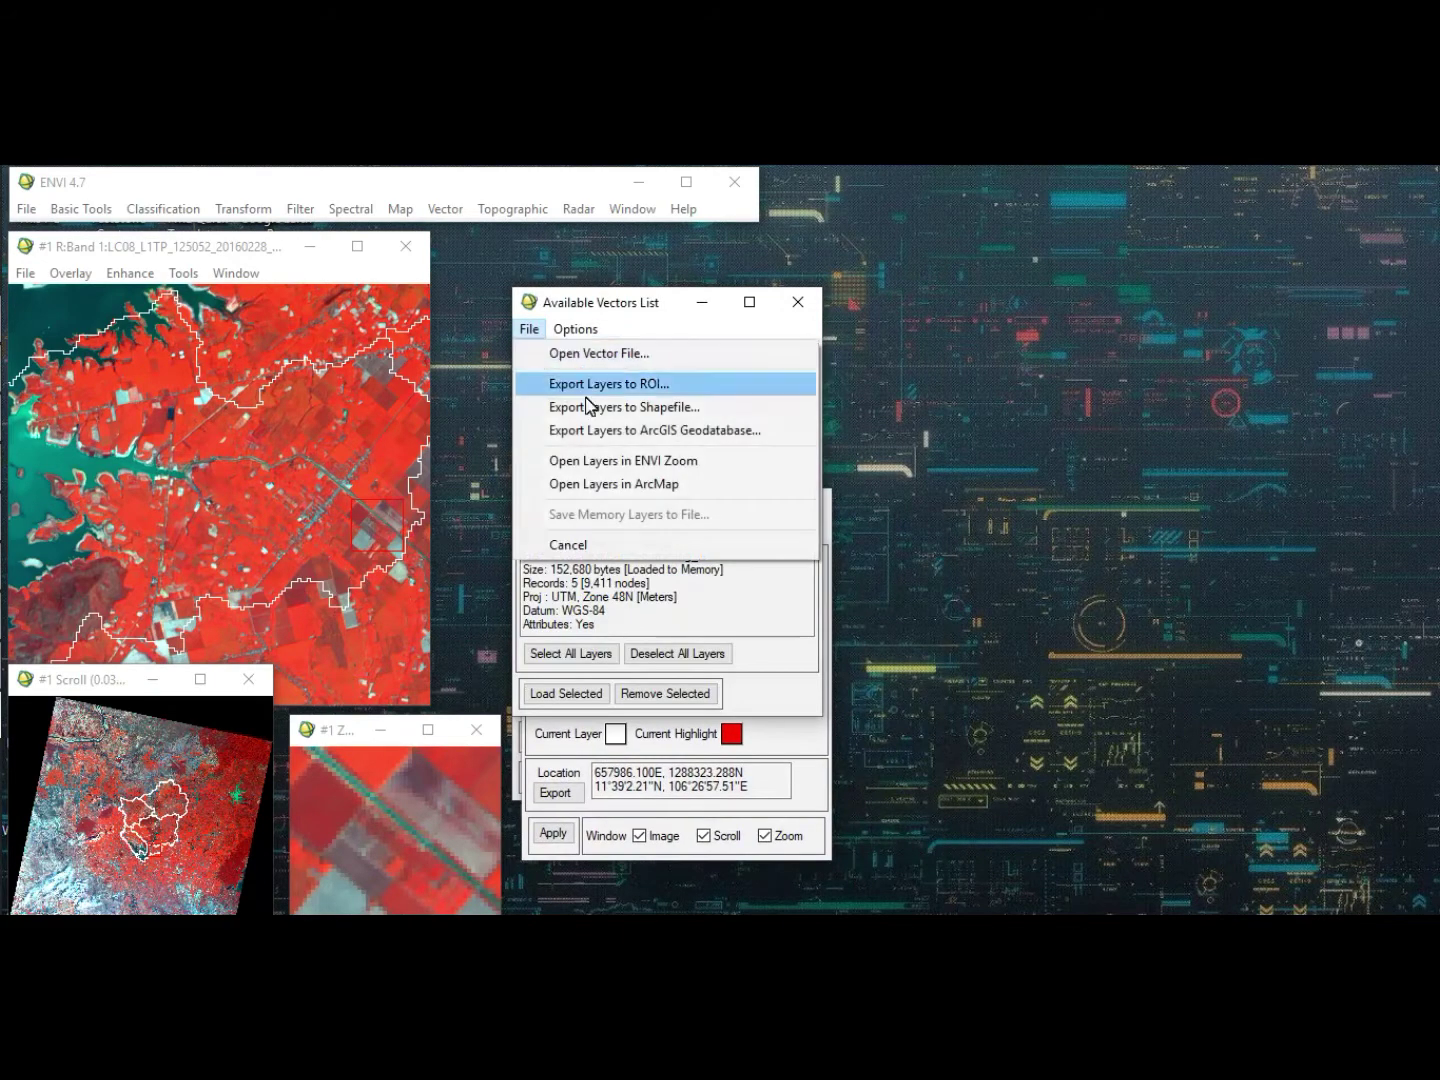
click(642, 385)
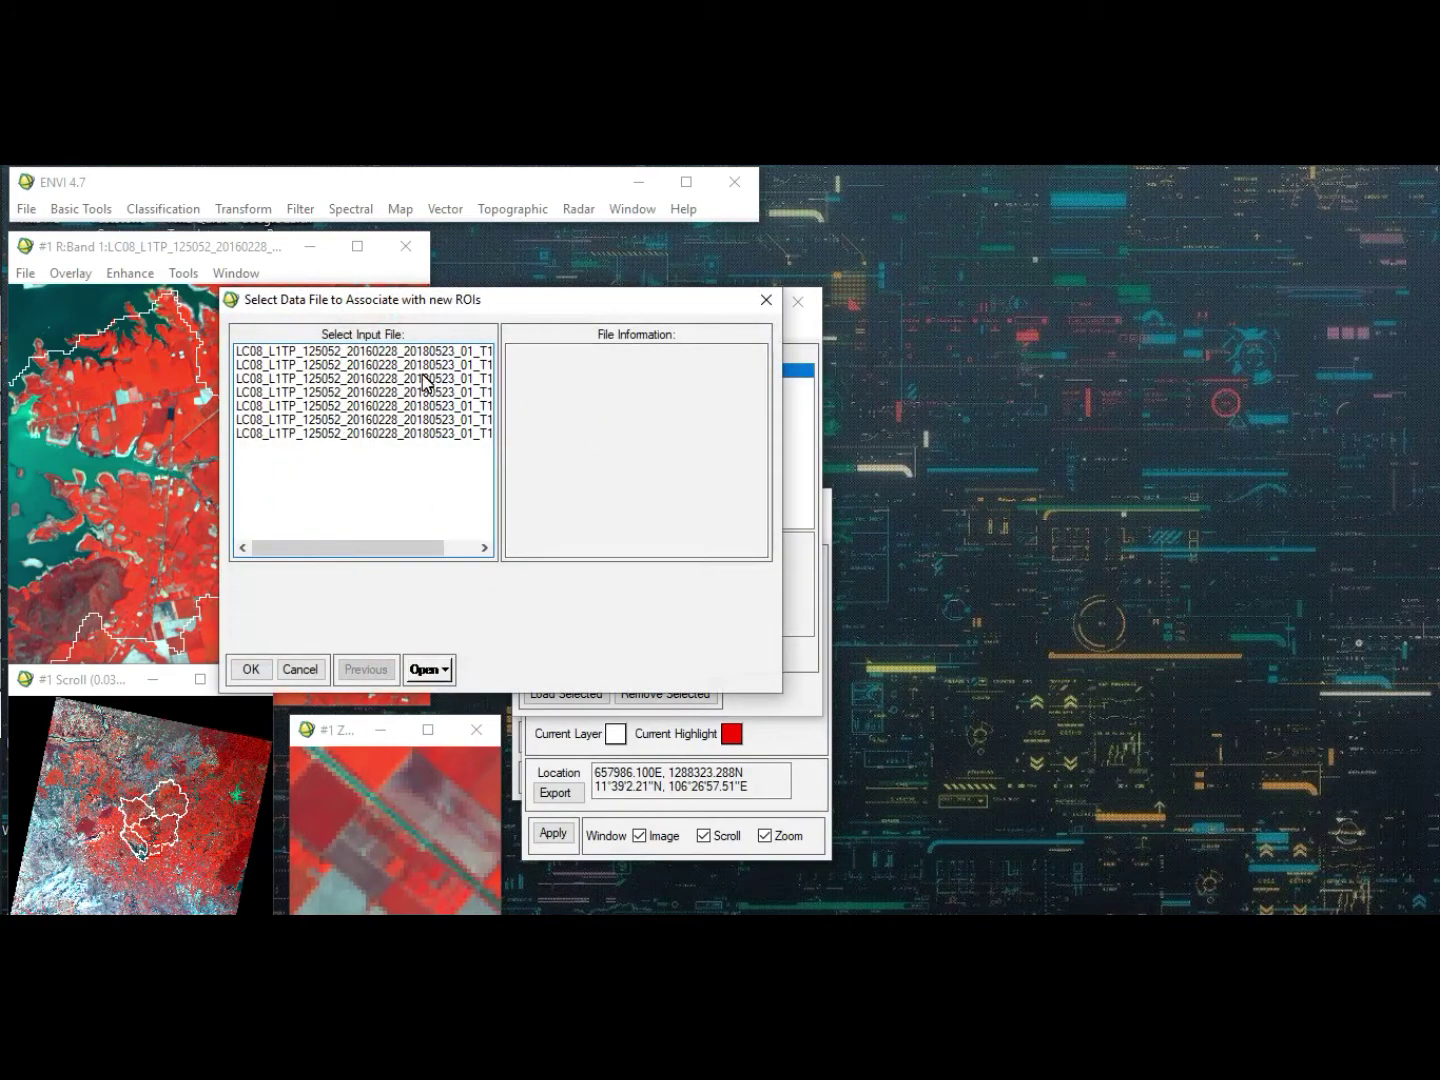
drag(526, 305, 724, 438)
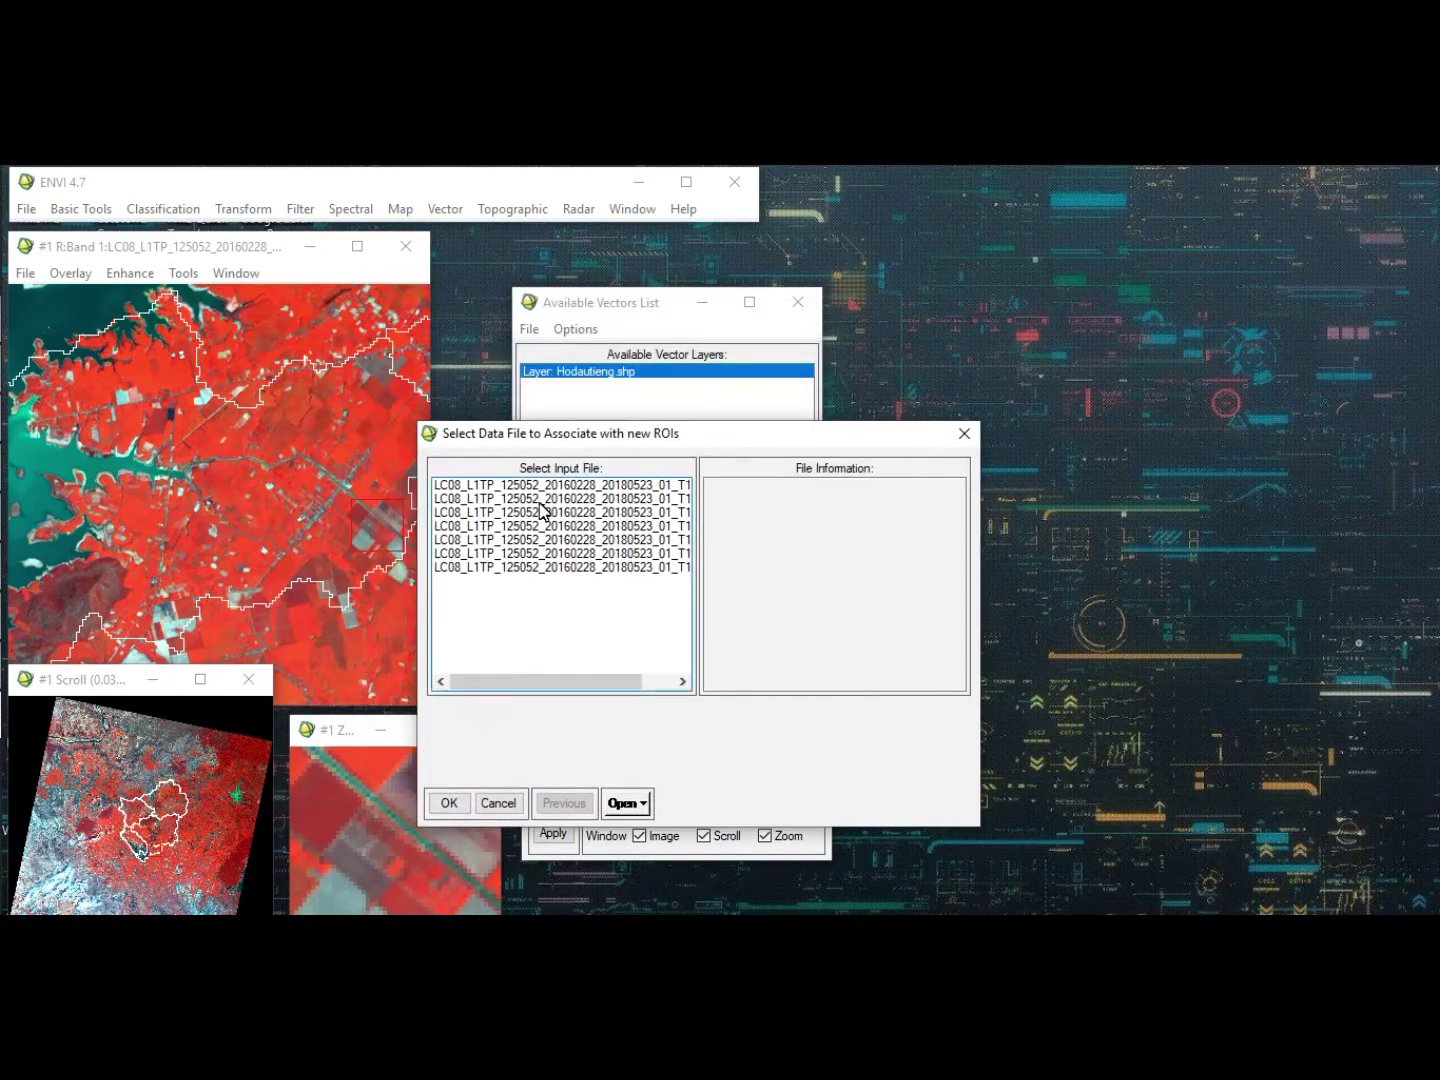
click(964, 433)
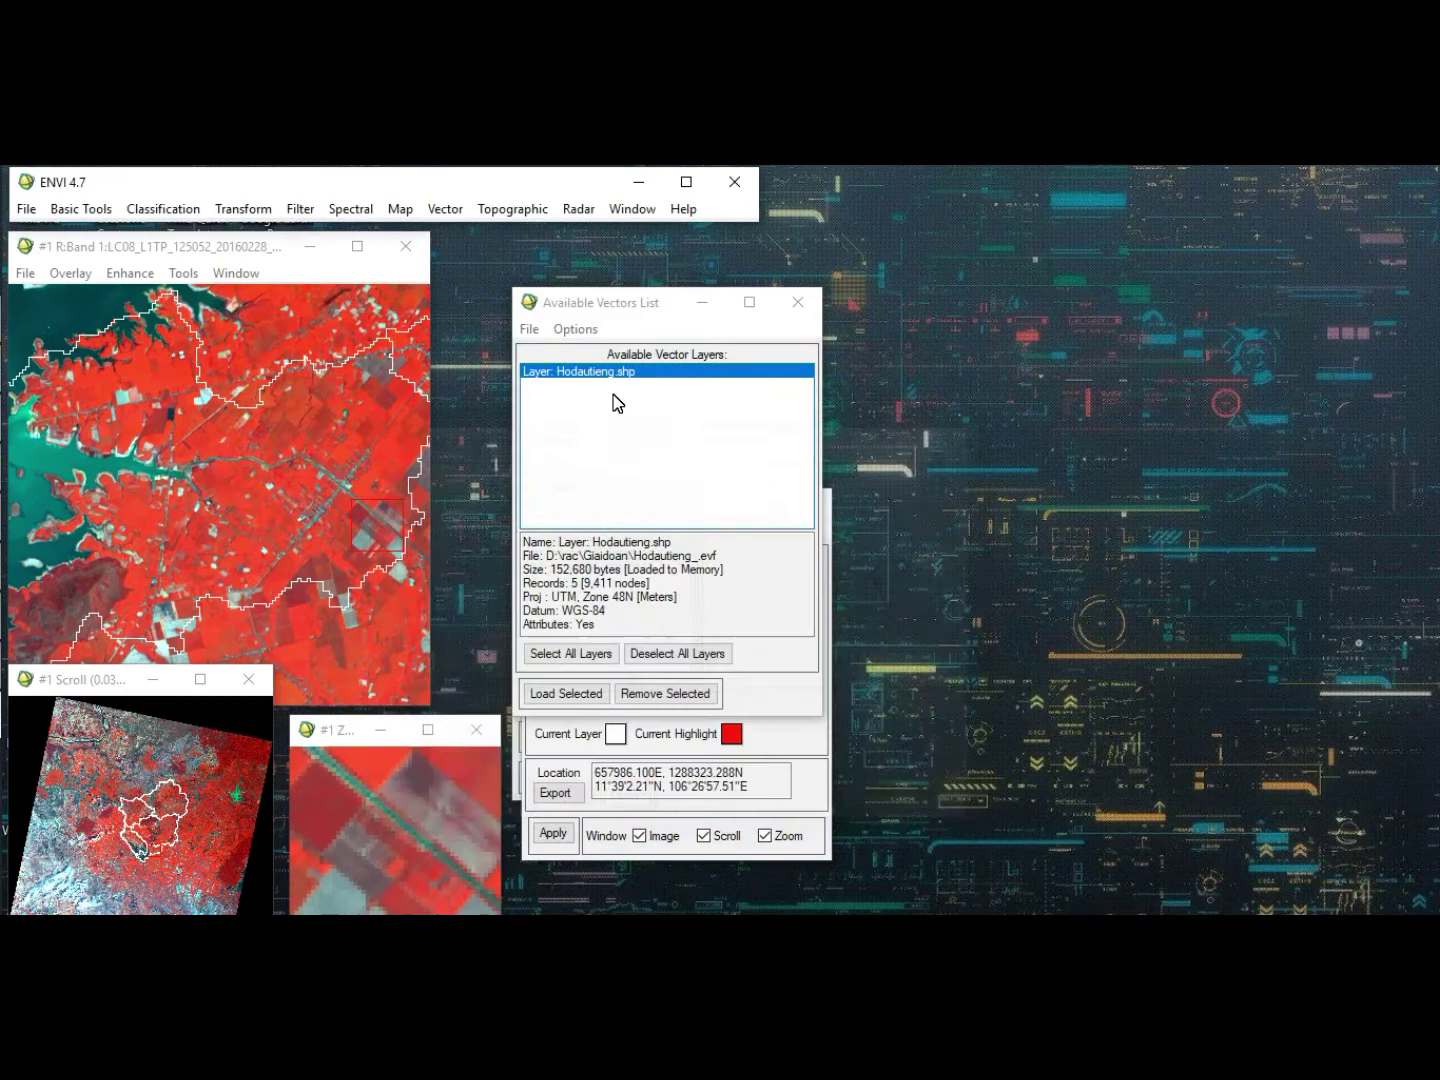
click(797, 313)
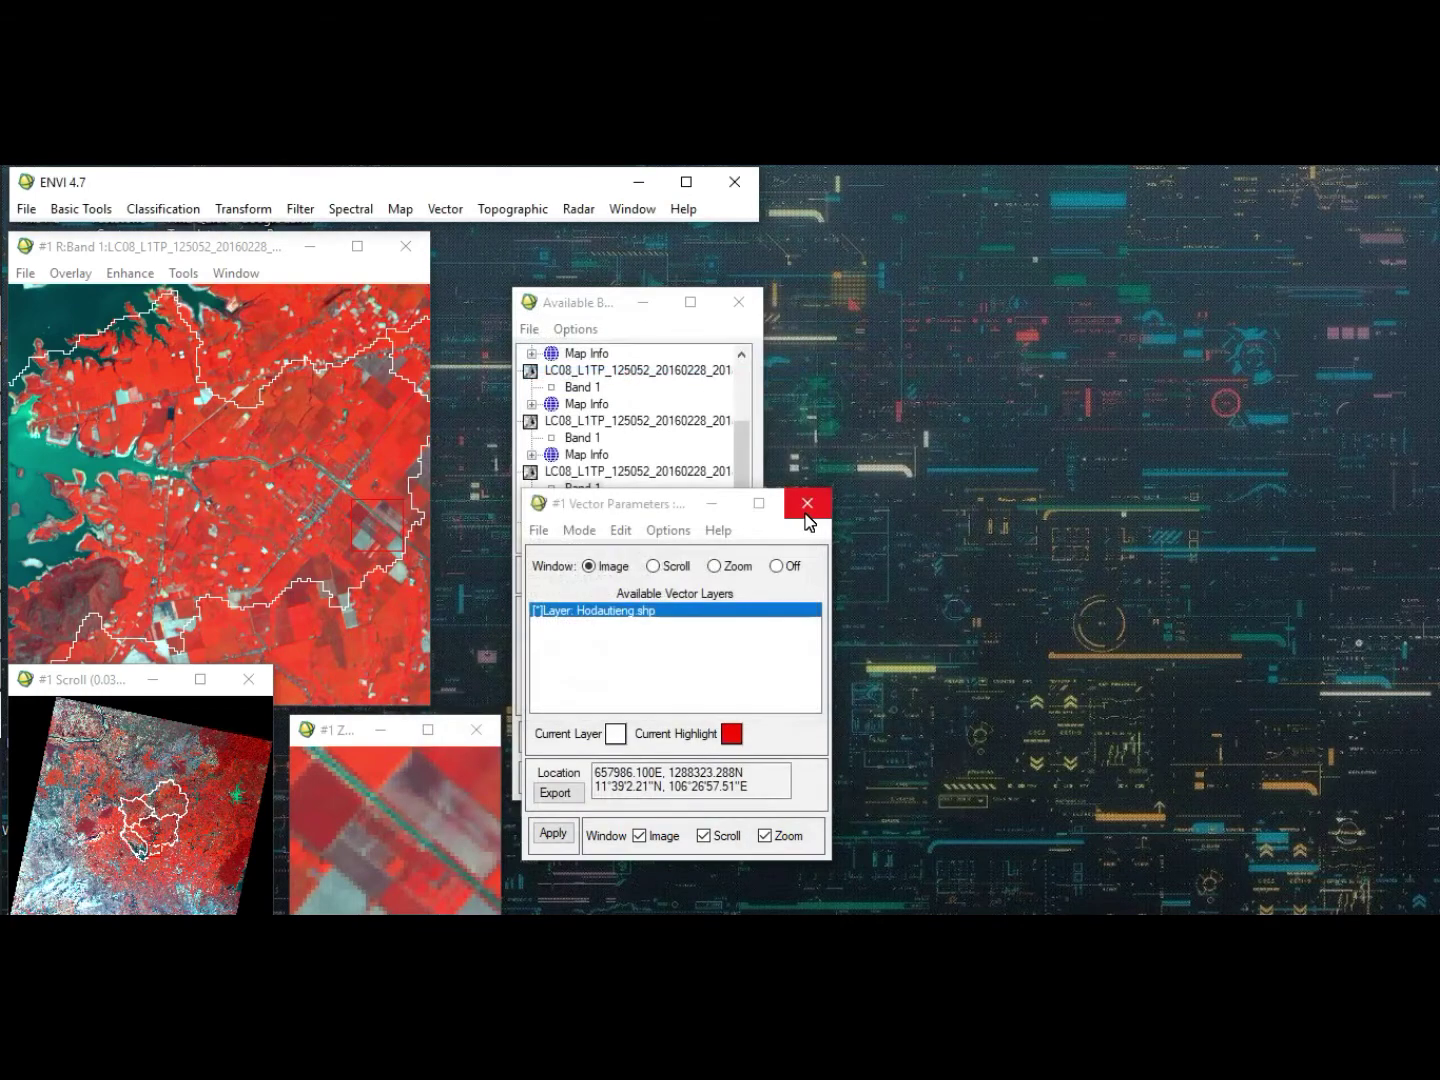
click(806, 506)
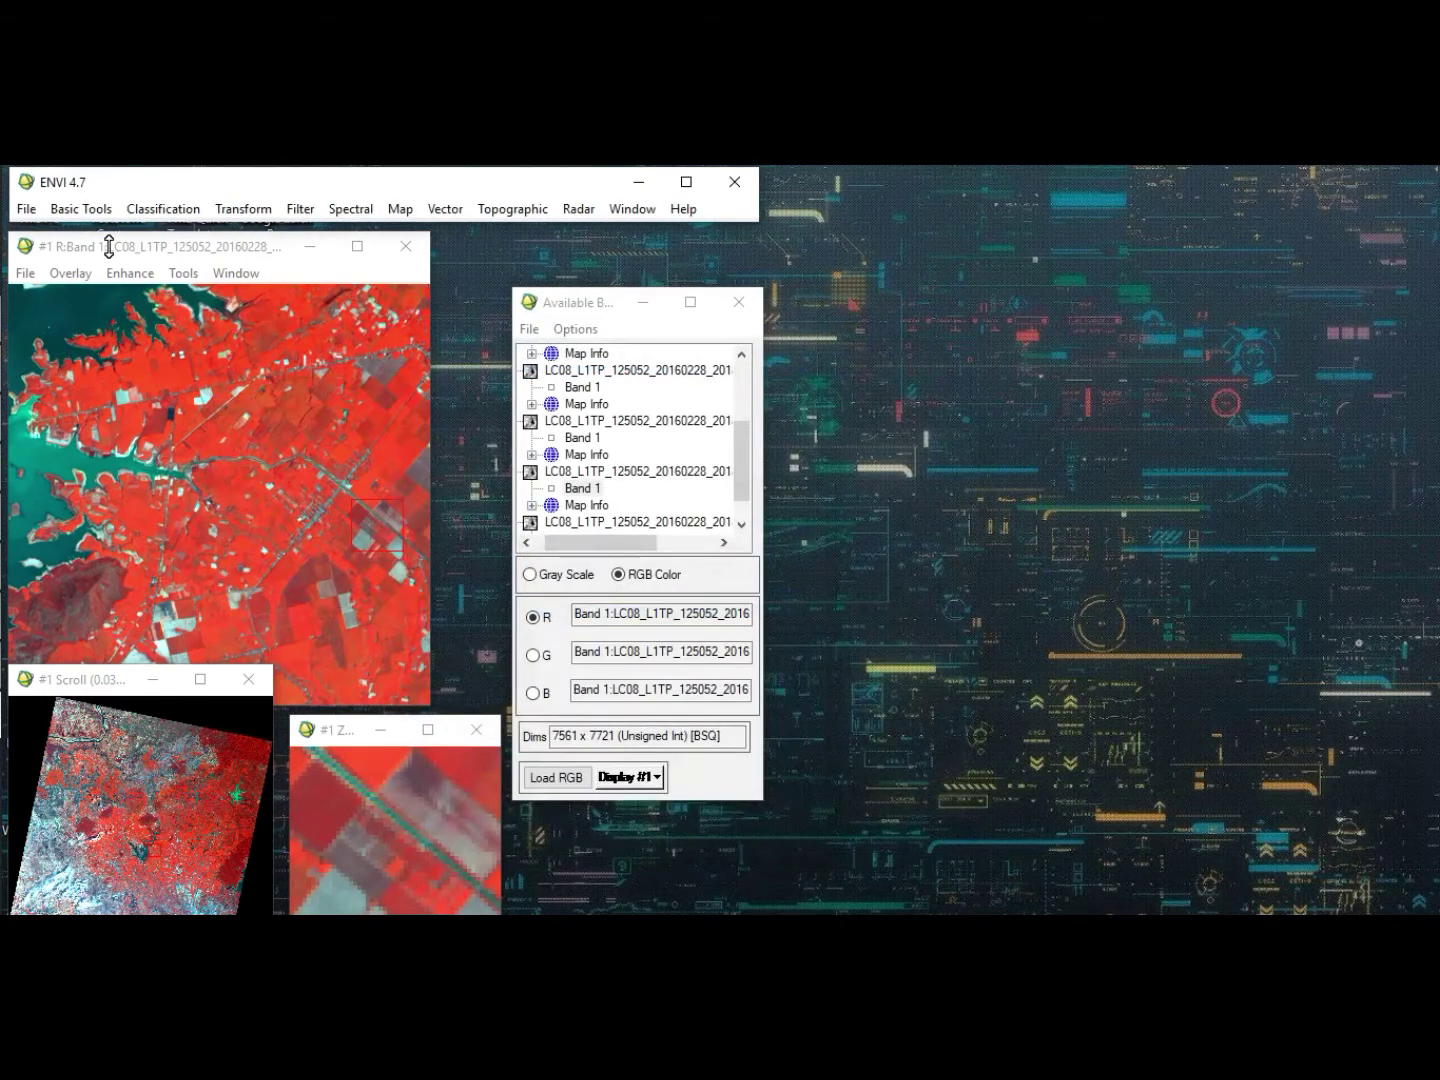
- Start Layer Stacking and import all seven LC08_L1TP_125052_20160228 band files at full scene
click(26, 209)
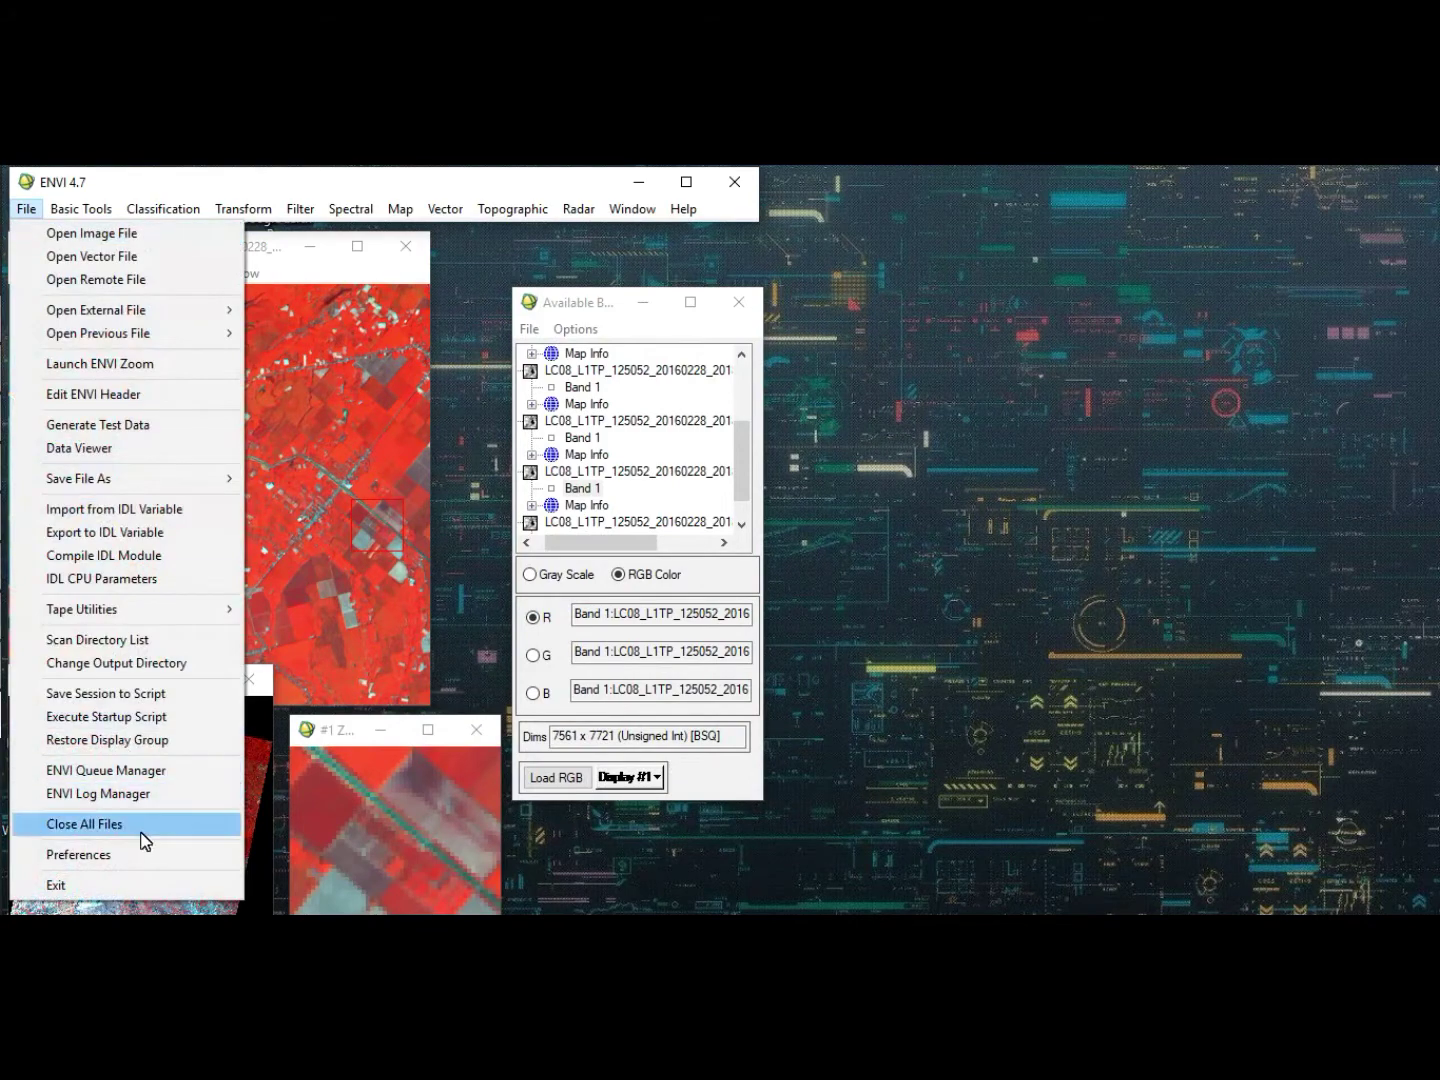
mouse_move(58, 214)
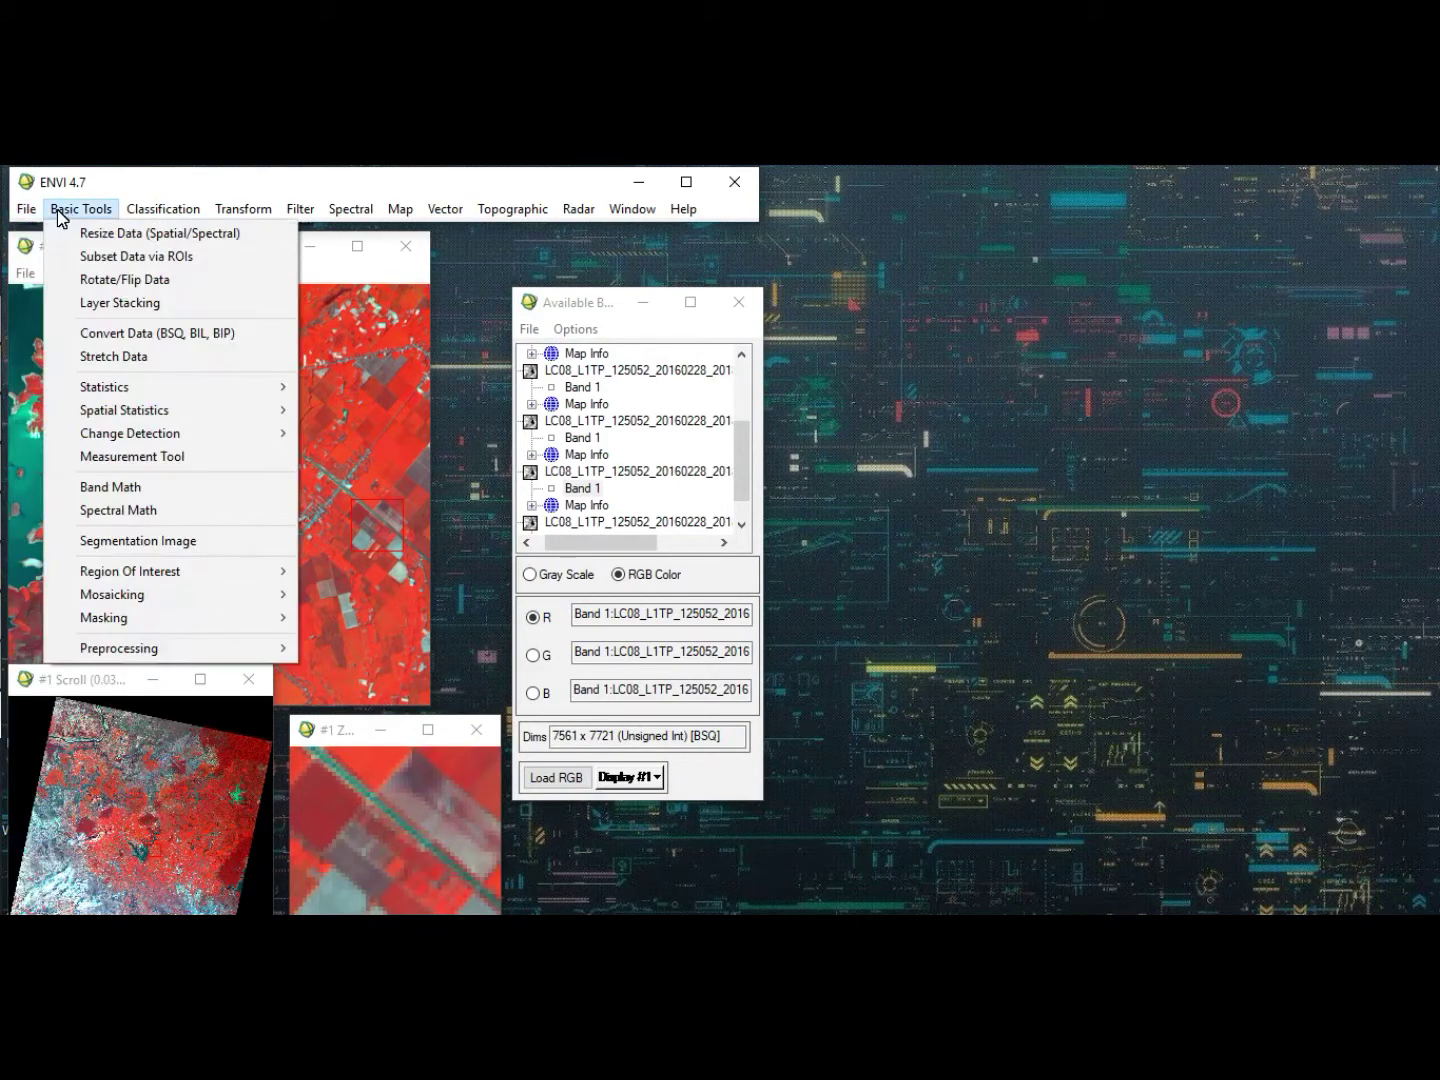
click(118, 302)
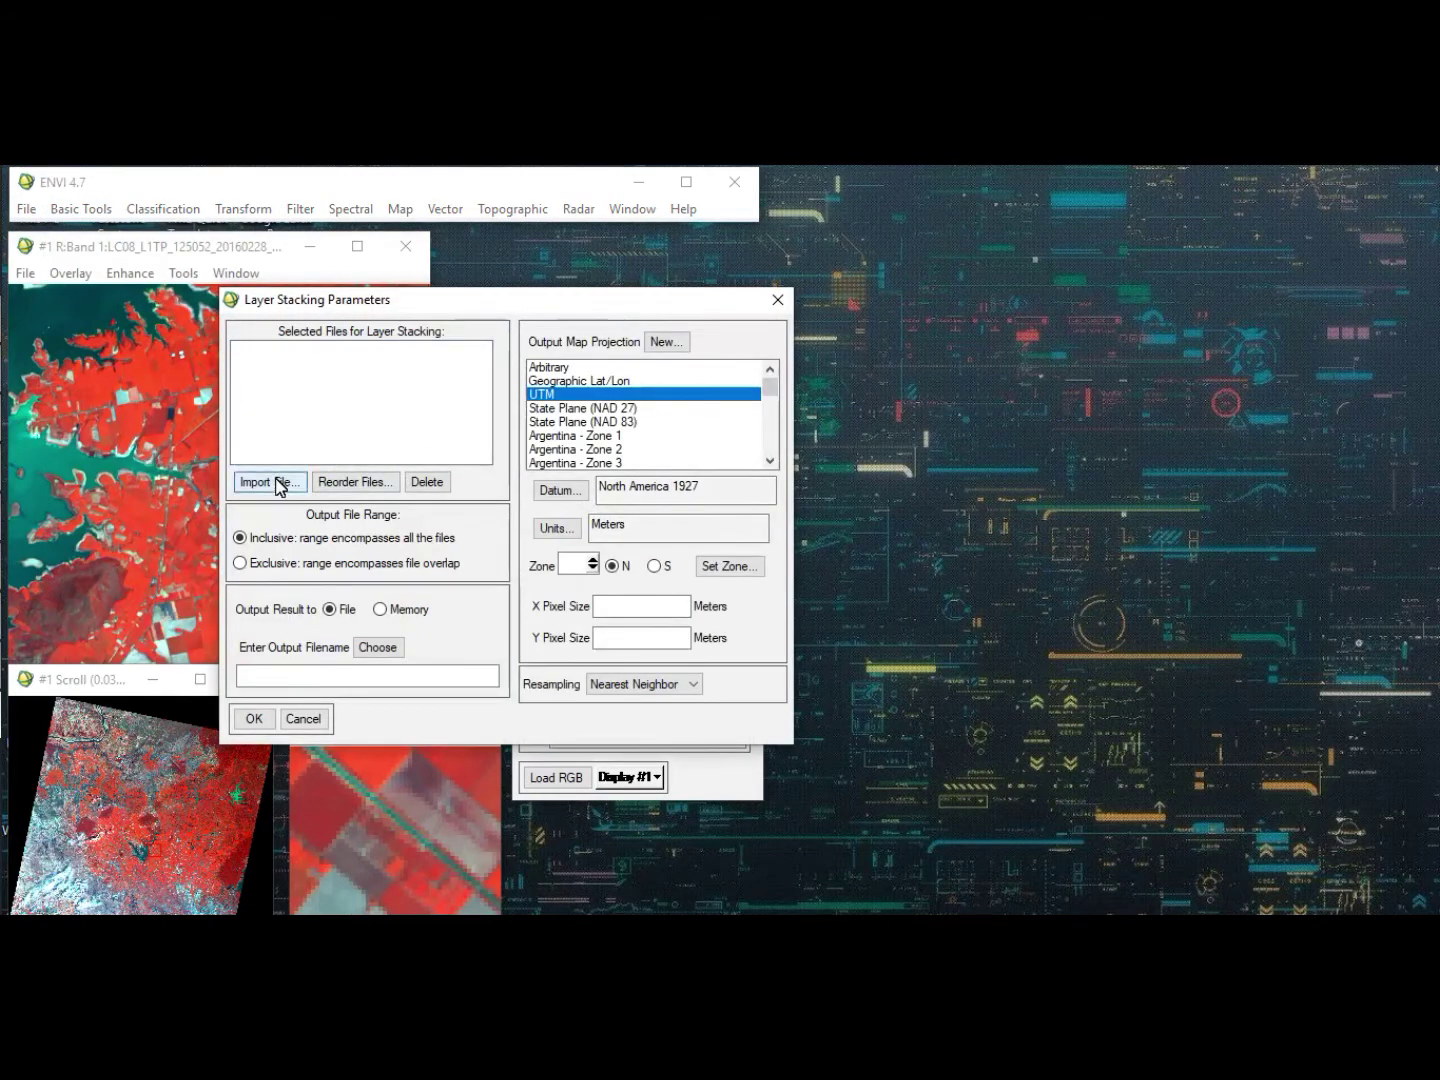
click(278, 483)
drag(370, 433, 360, 351)
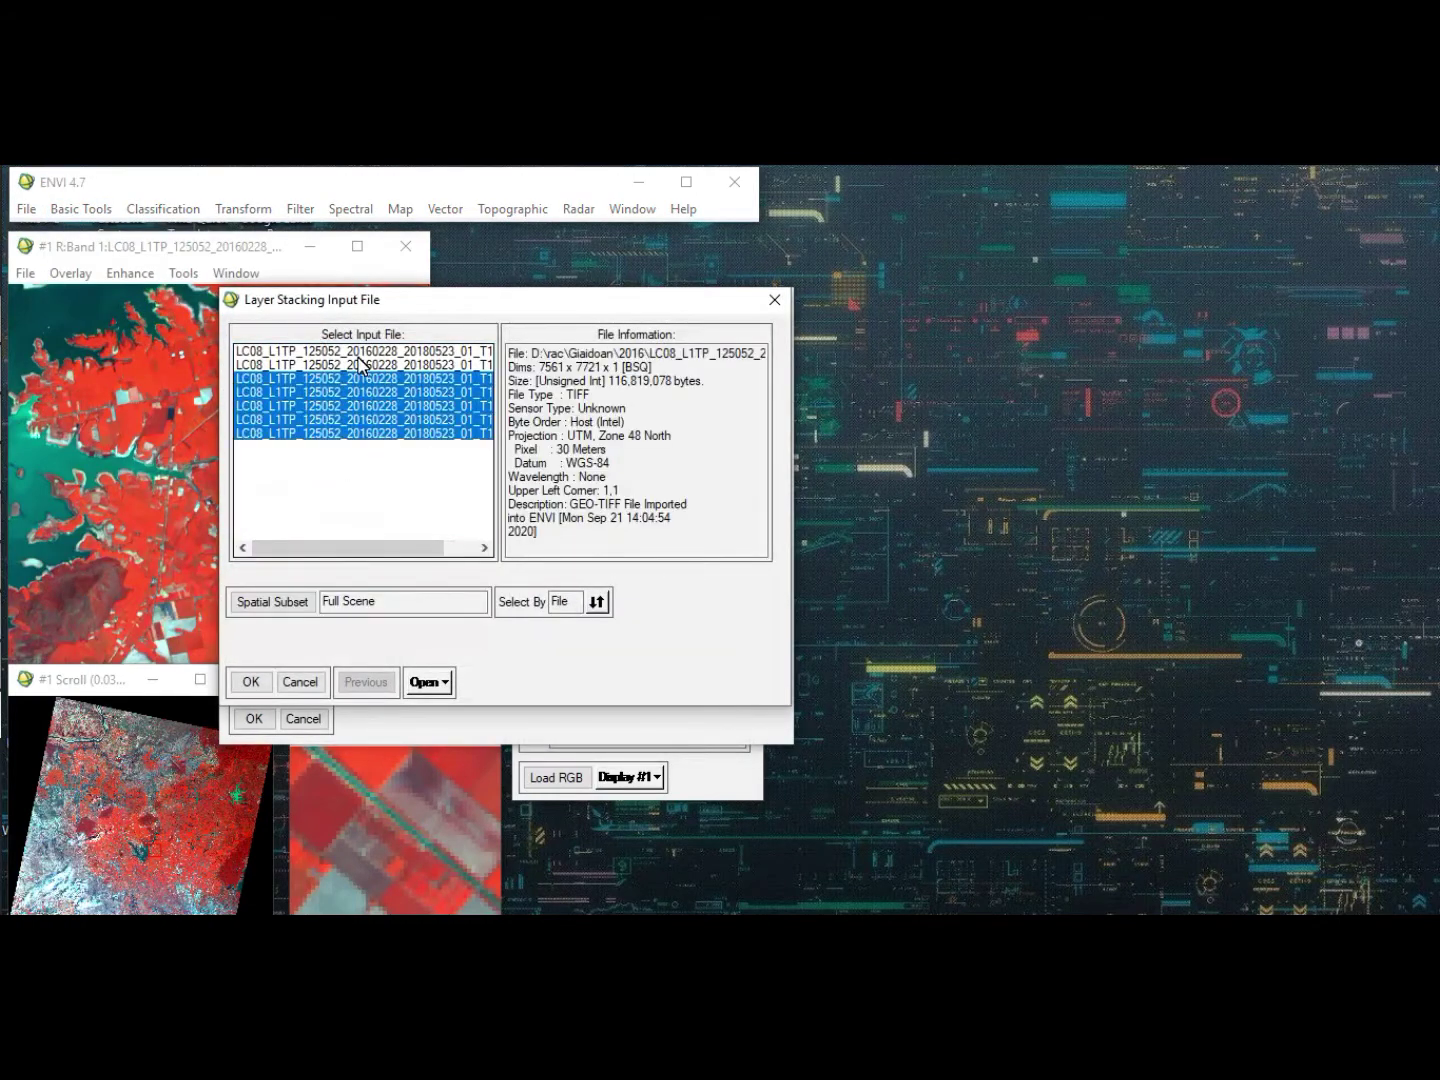
click(254, 683)
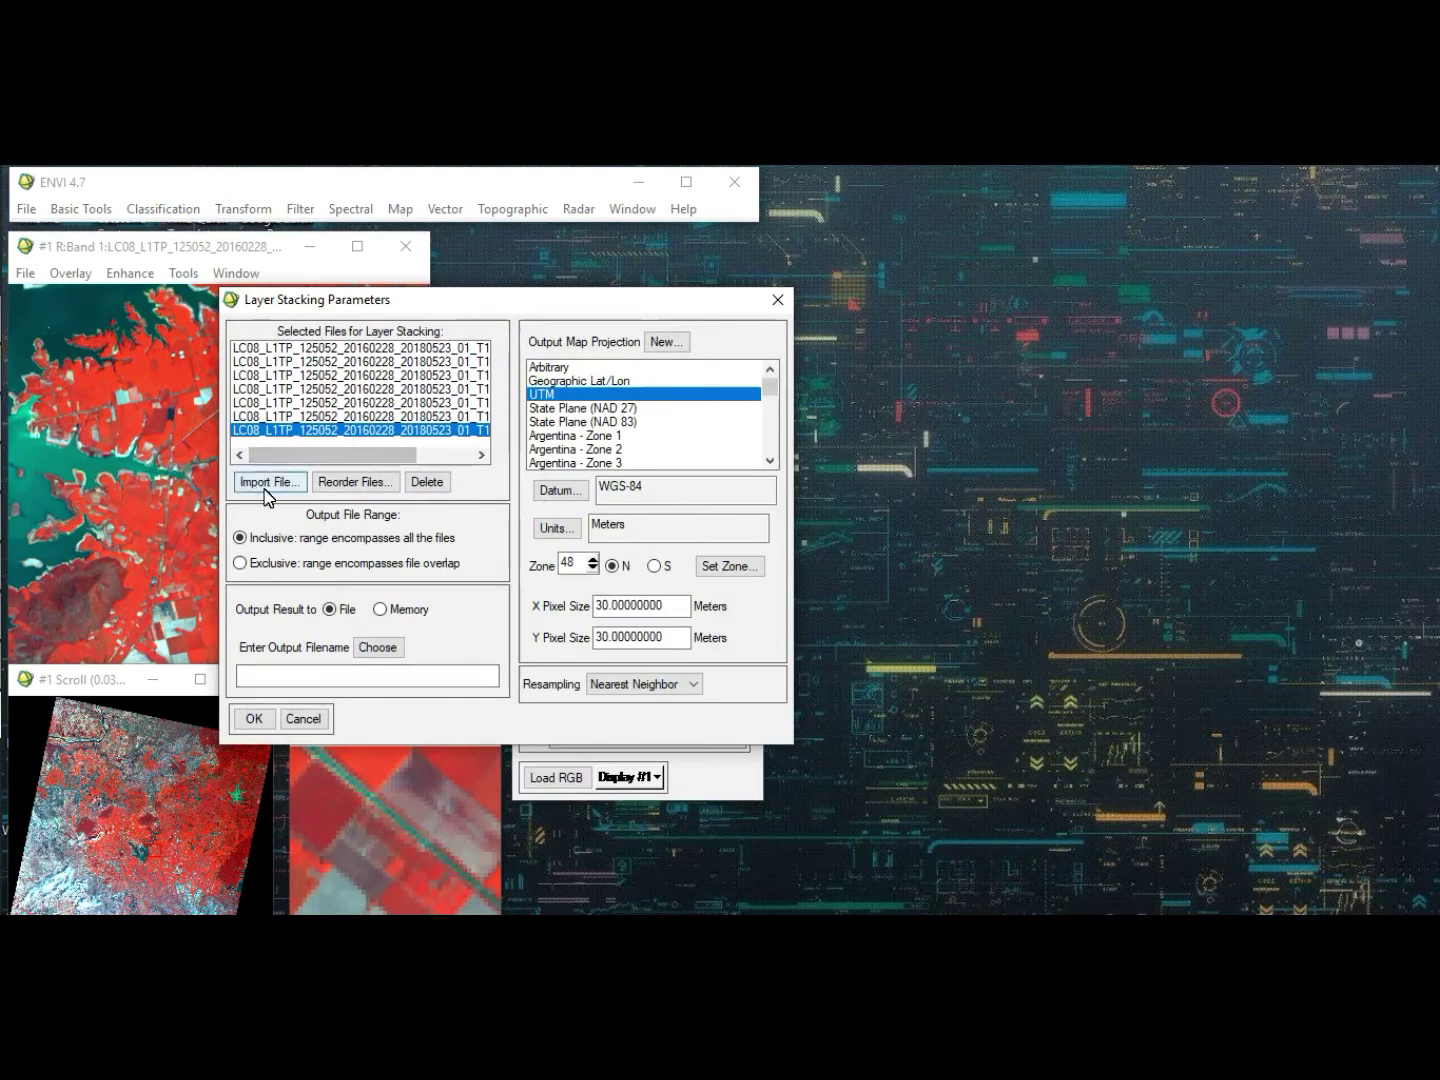
- Reorder the files for layer stacking in ascending band order from B1 to B7
click(329, 483)
drag(880, 350, 878, 536)
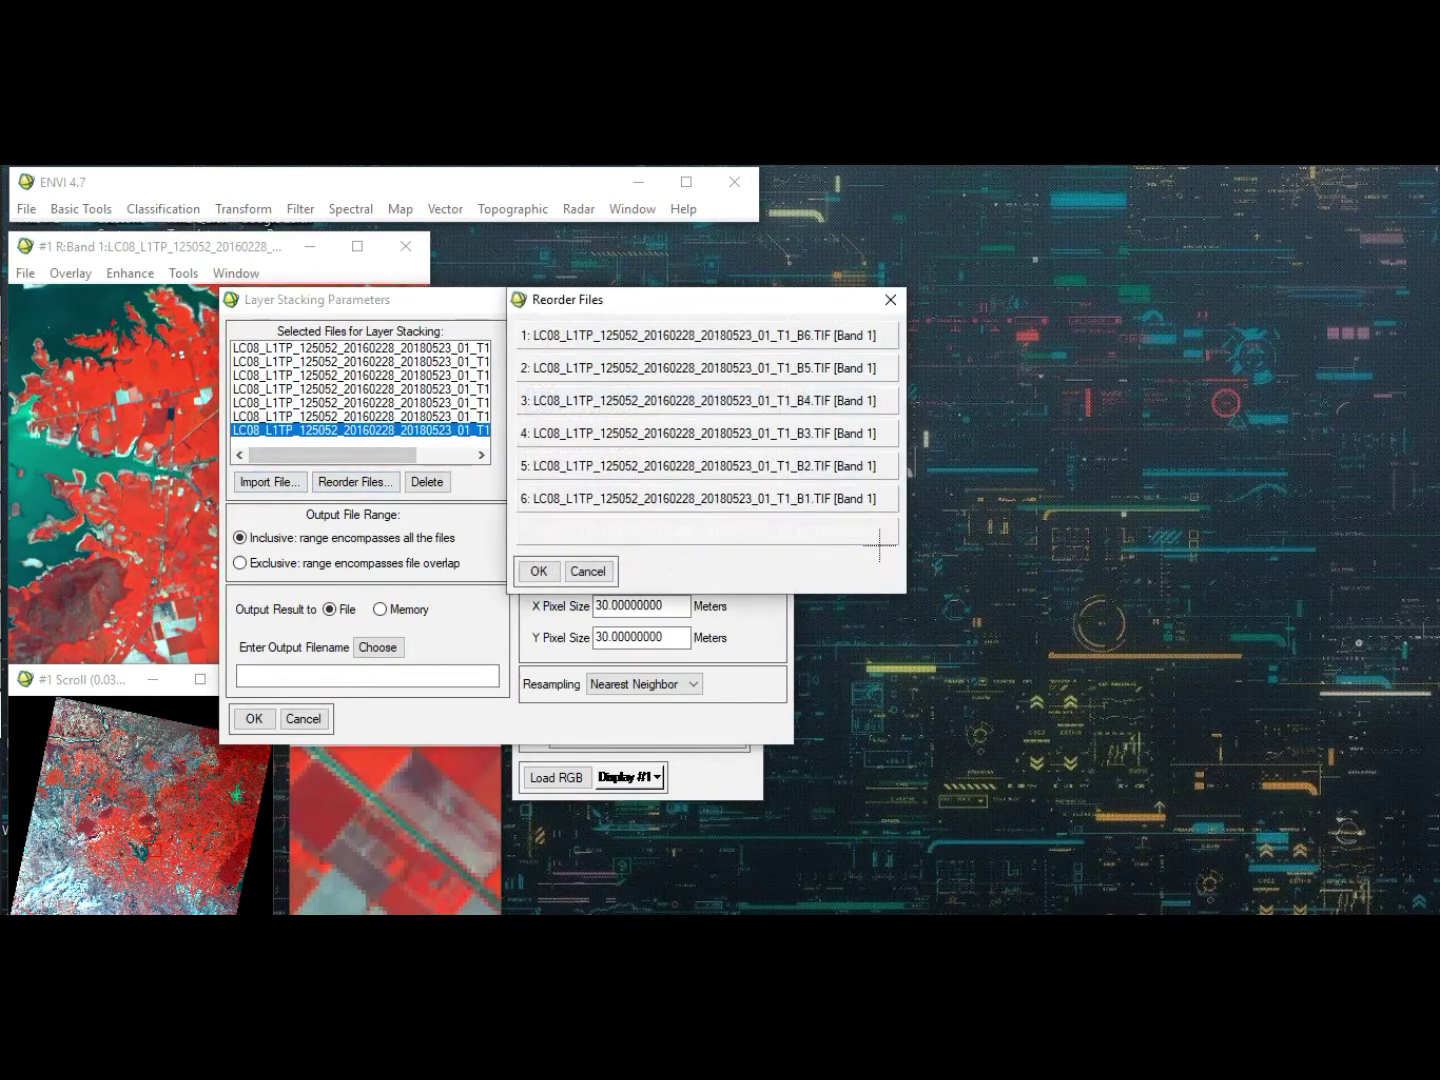
drag(849, 352, 851, 484)
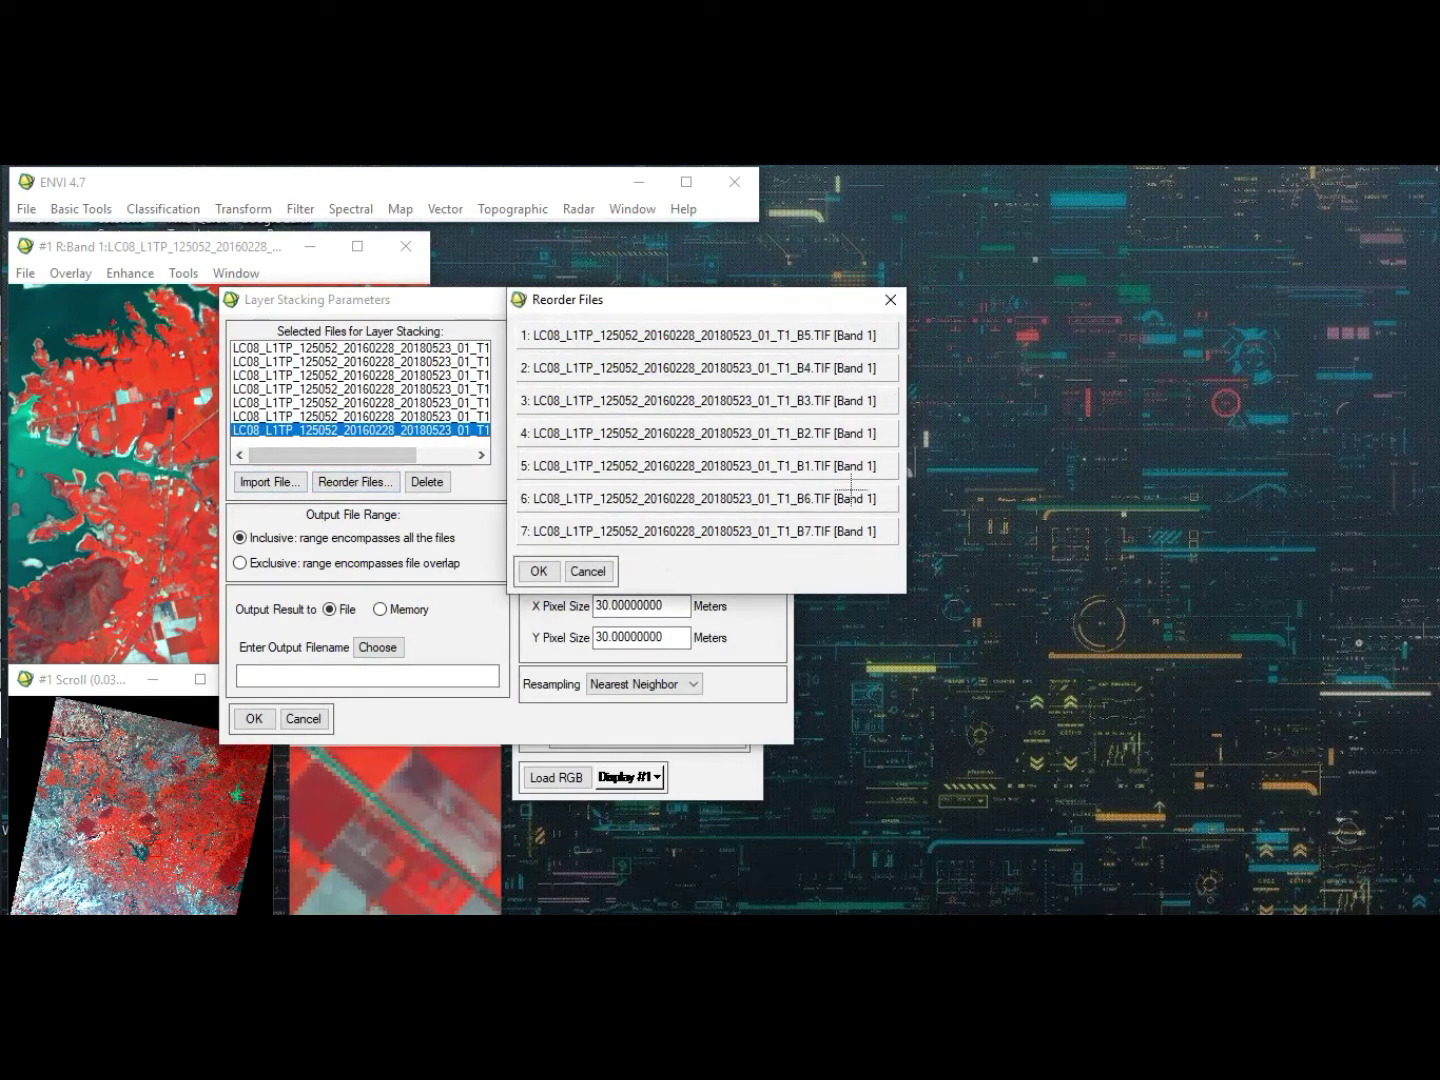
drag(857, 352, 850, 470)
mouse_move(848, 346)
mouse_down()
mouse_move(849, 445)
mouse_move(848, 342)
mouse_move(848, 370)
mouse_up()
click(540, 572)
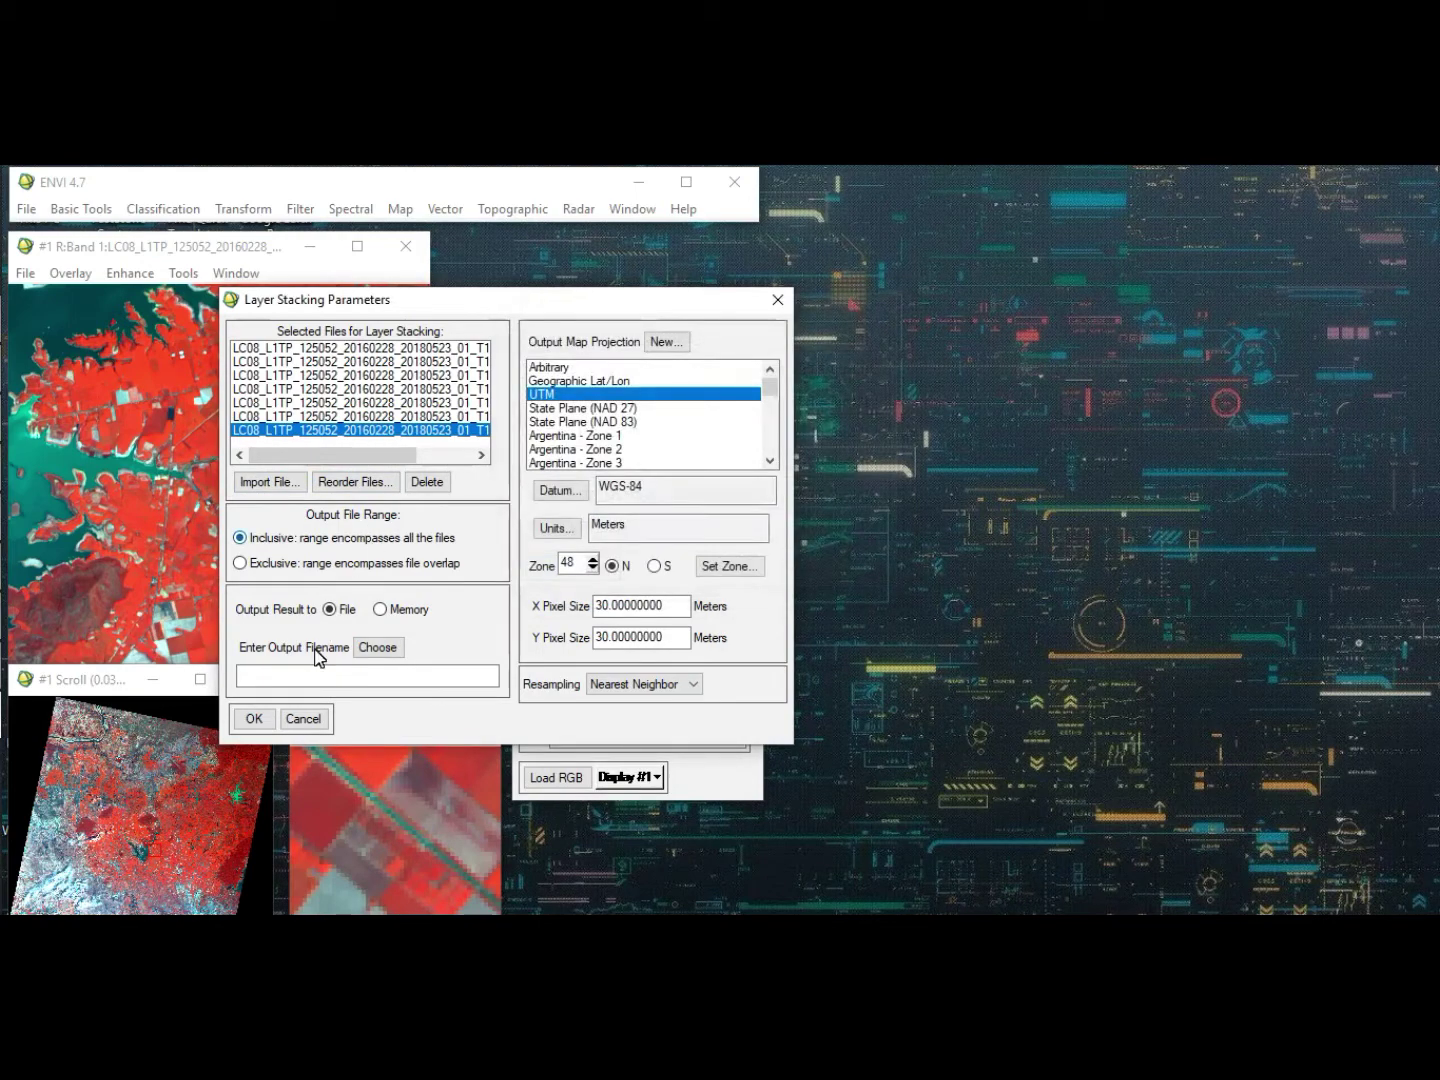
- Set the output file to anhgoi2016 in D:\rac\Giaidoan\2016 and run the layer stacking
click(380, 648)
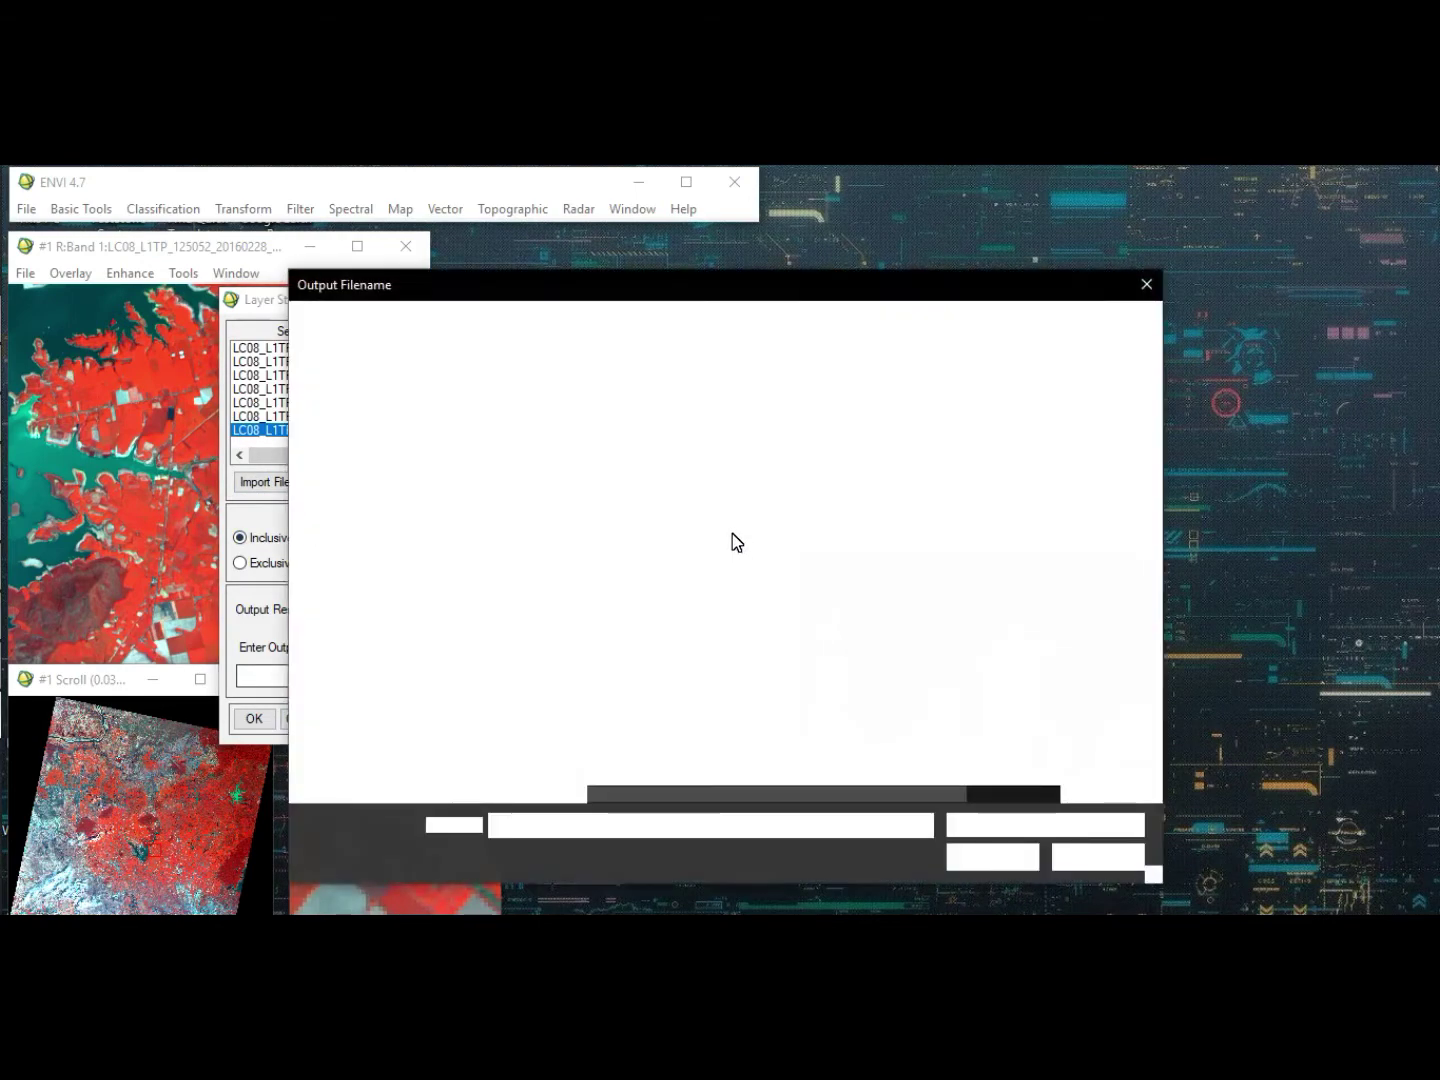
click(370, 540)
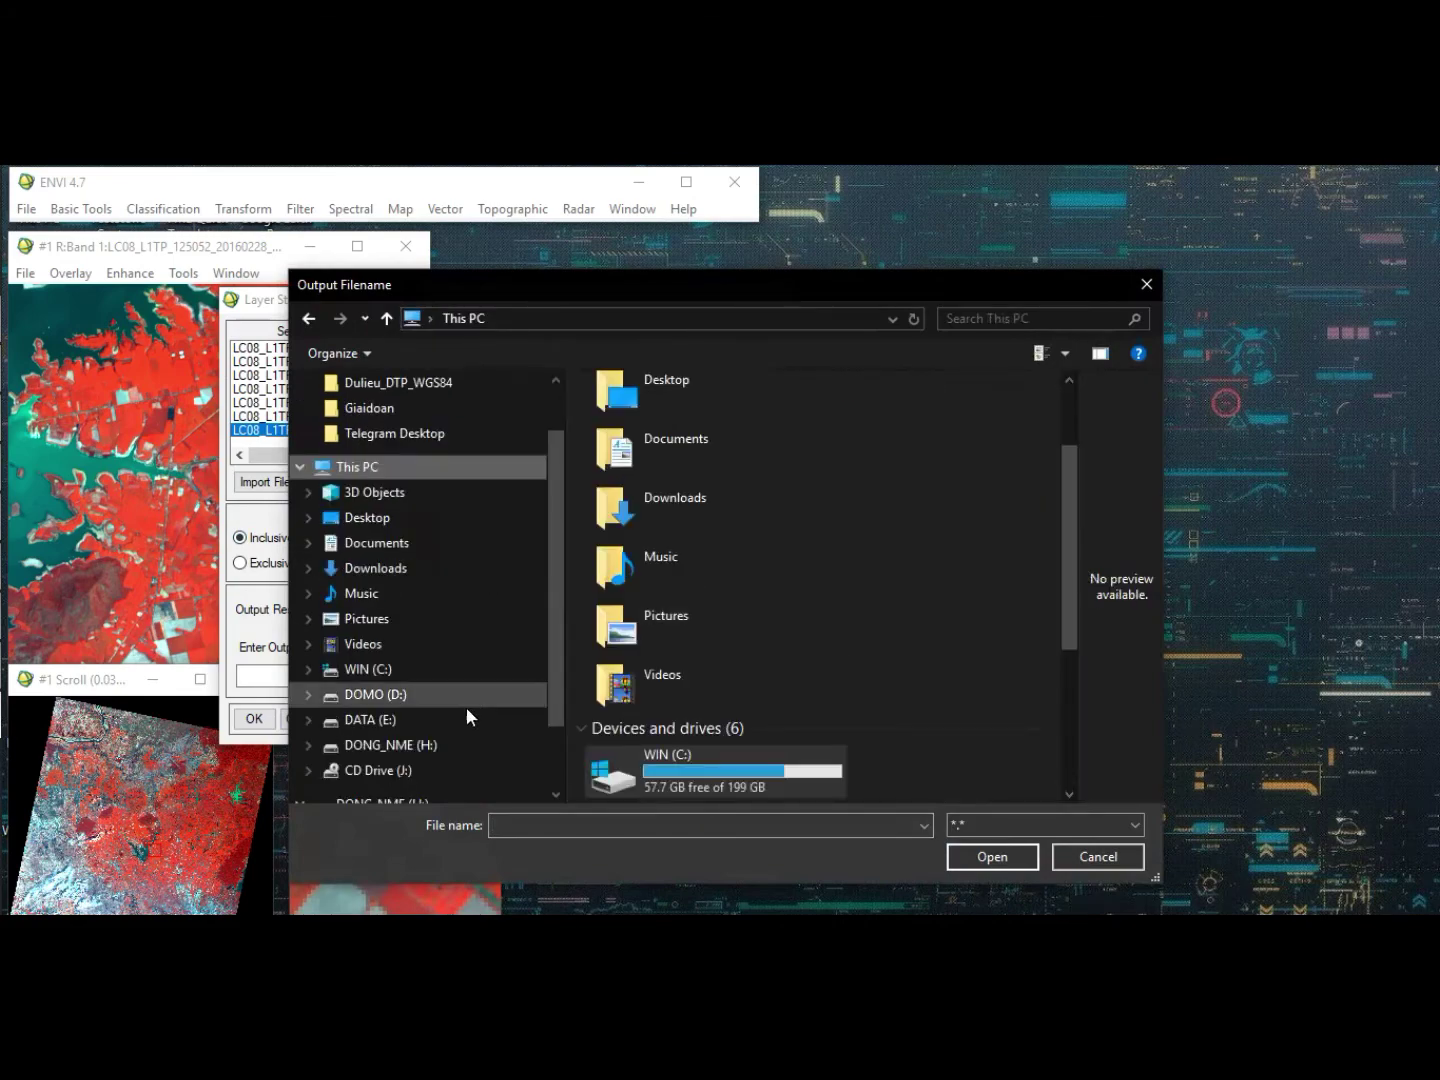
click(466, 700)
double_click(632, 507)
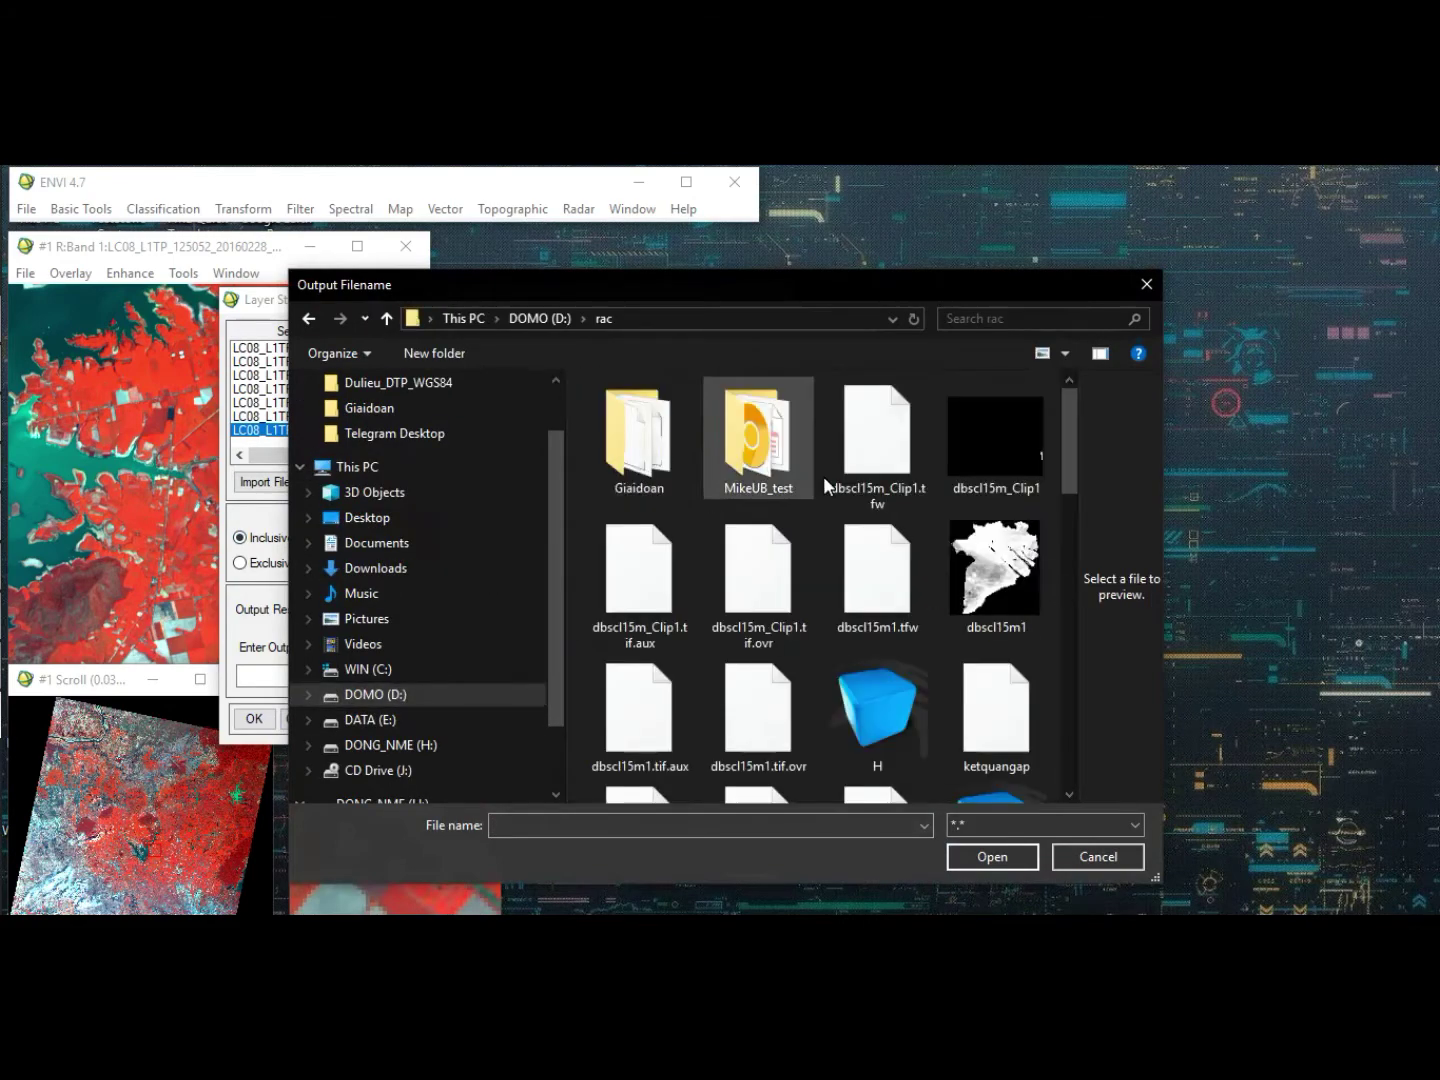
double_click(655, 450)
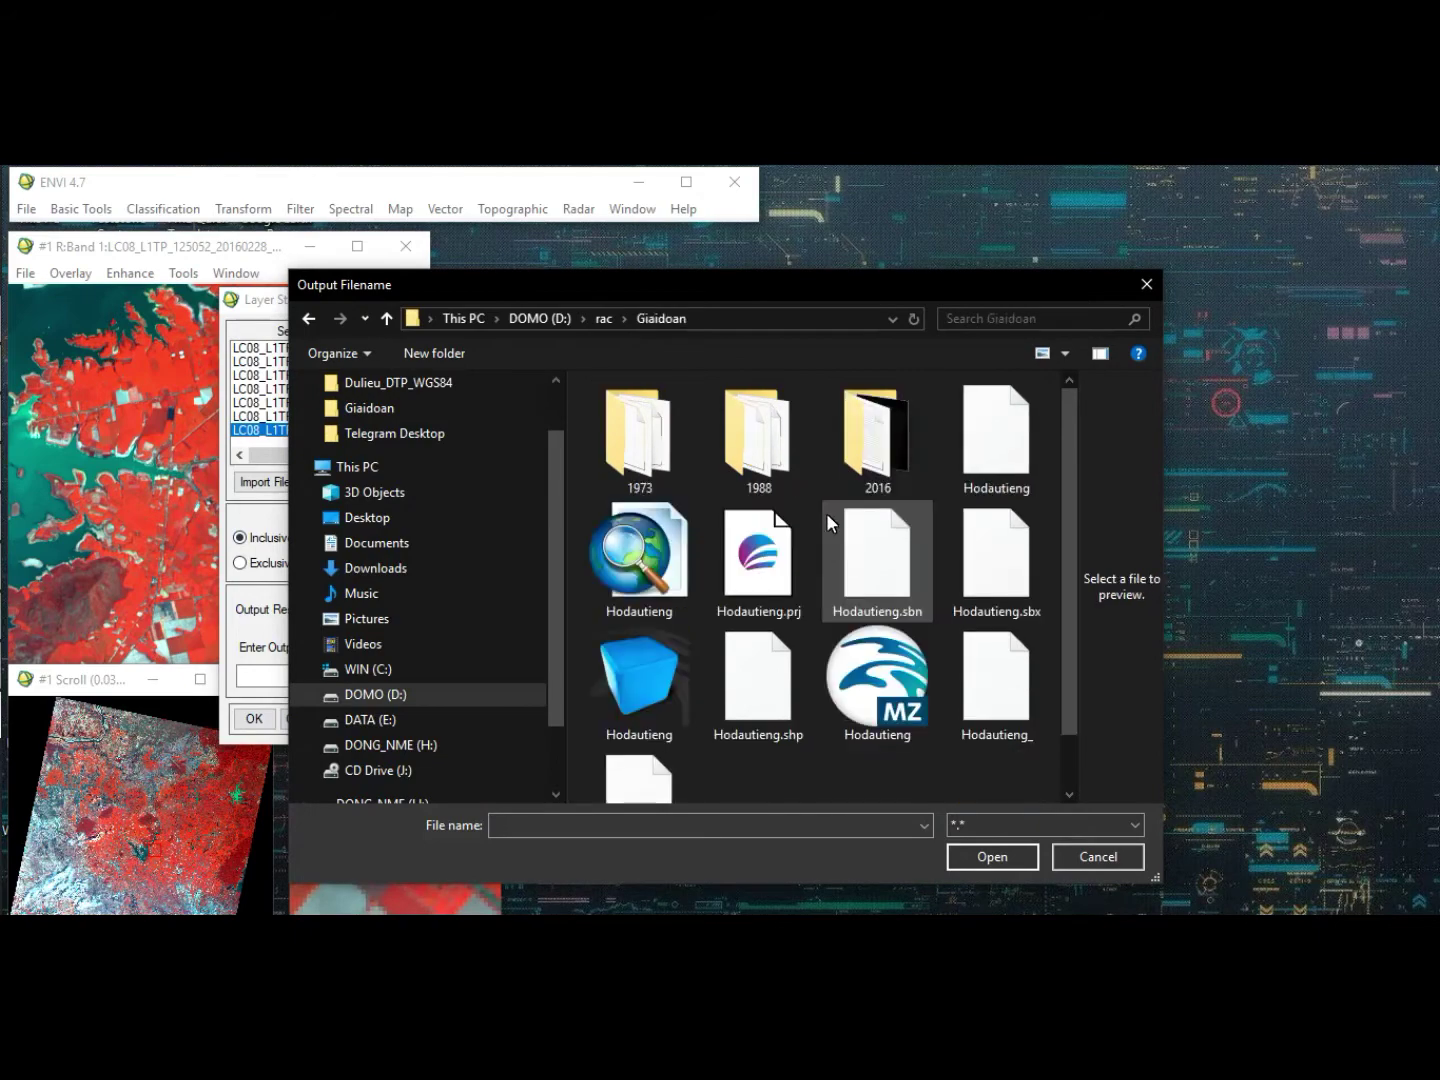
double_click(876, 440)
click(650, 827)
text(anh)
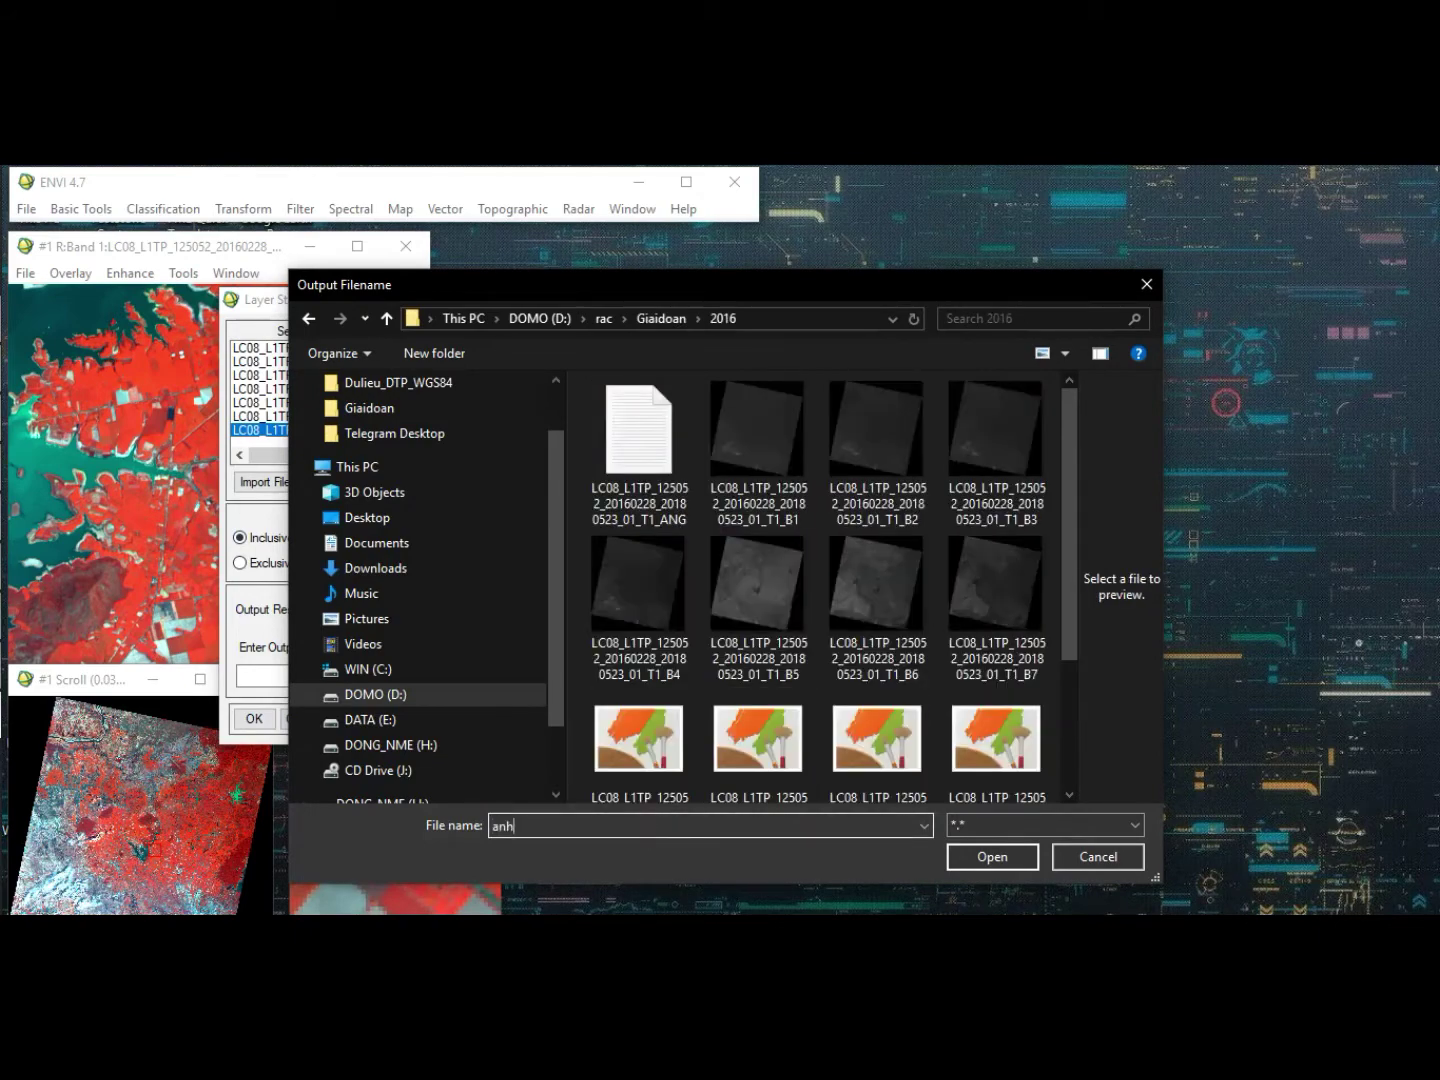
text(goi2016)
key(Return)
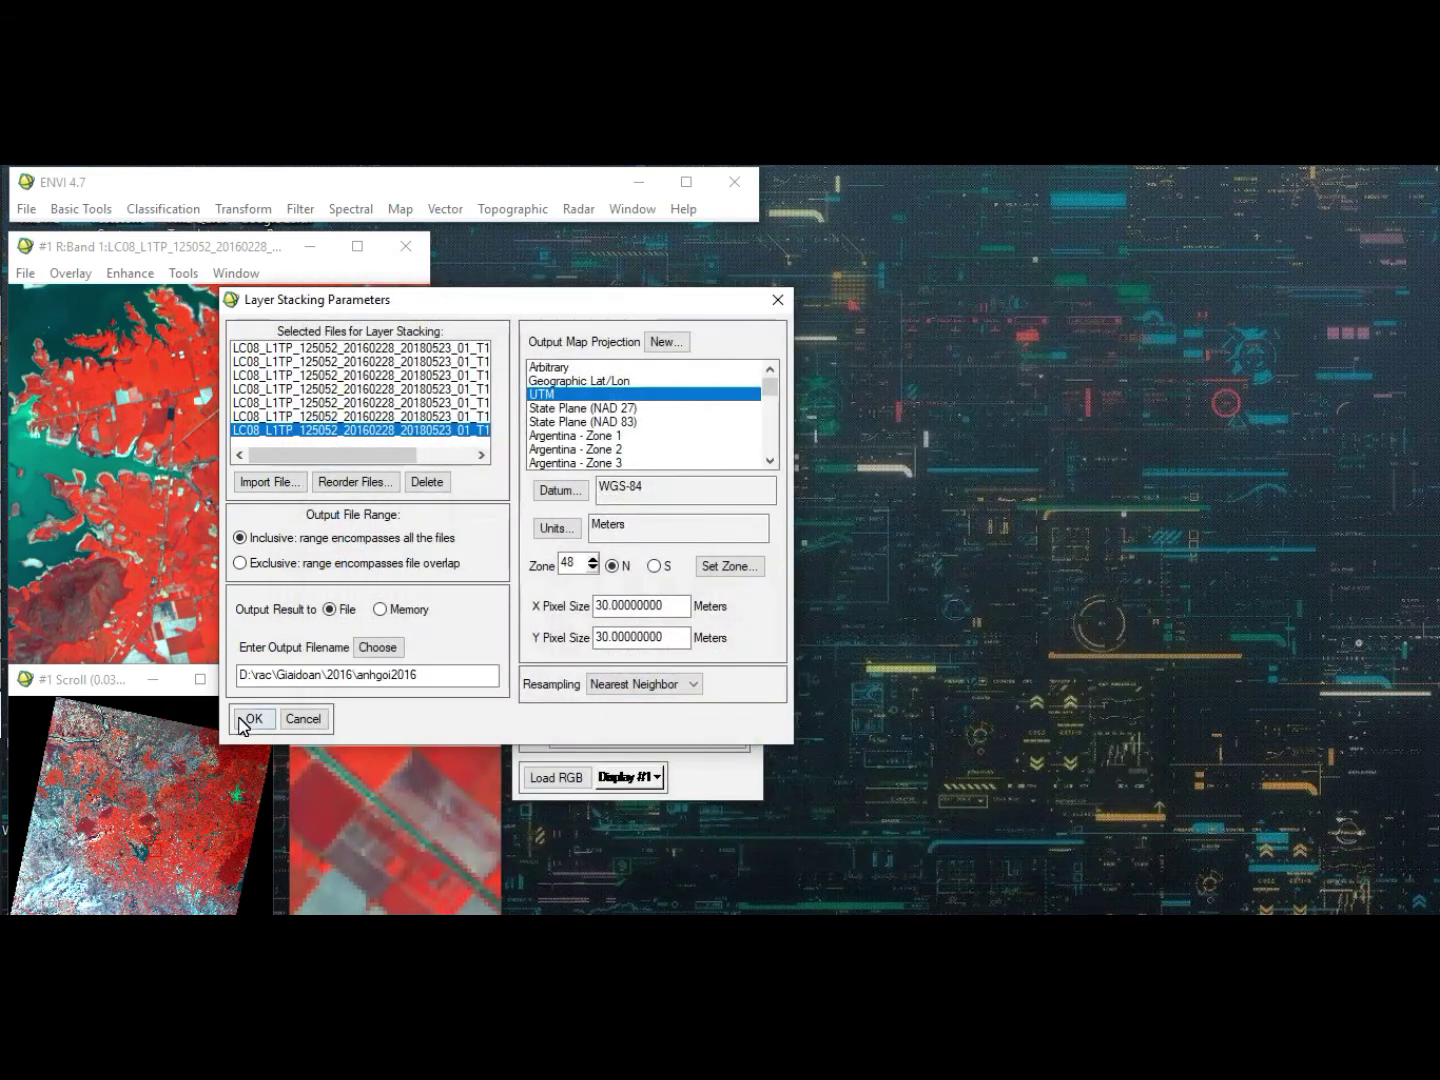
click(250, 719)
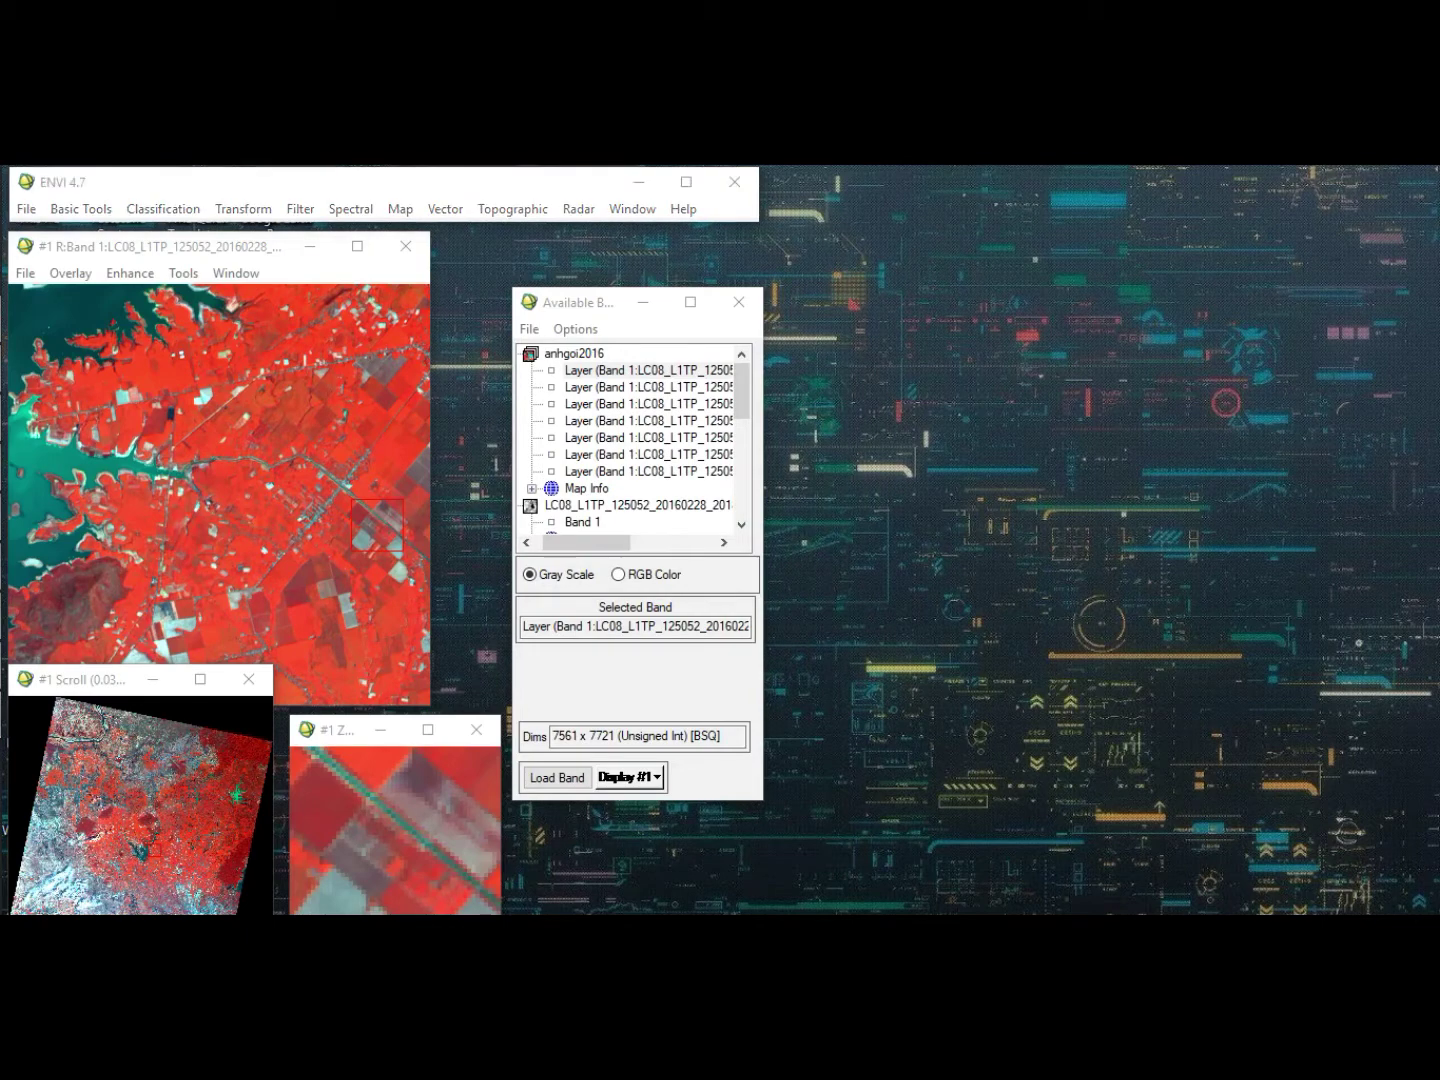
- Close the Available Bands List together with the open image display and exit ENVI
click(739, 311)
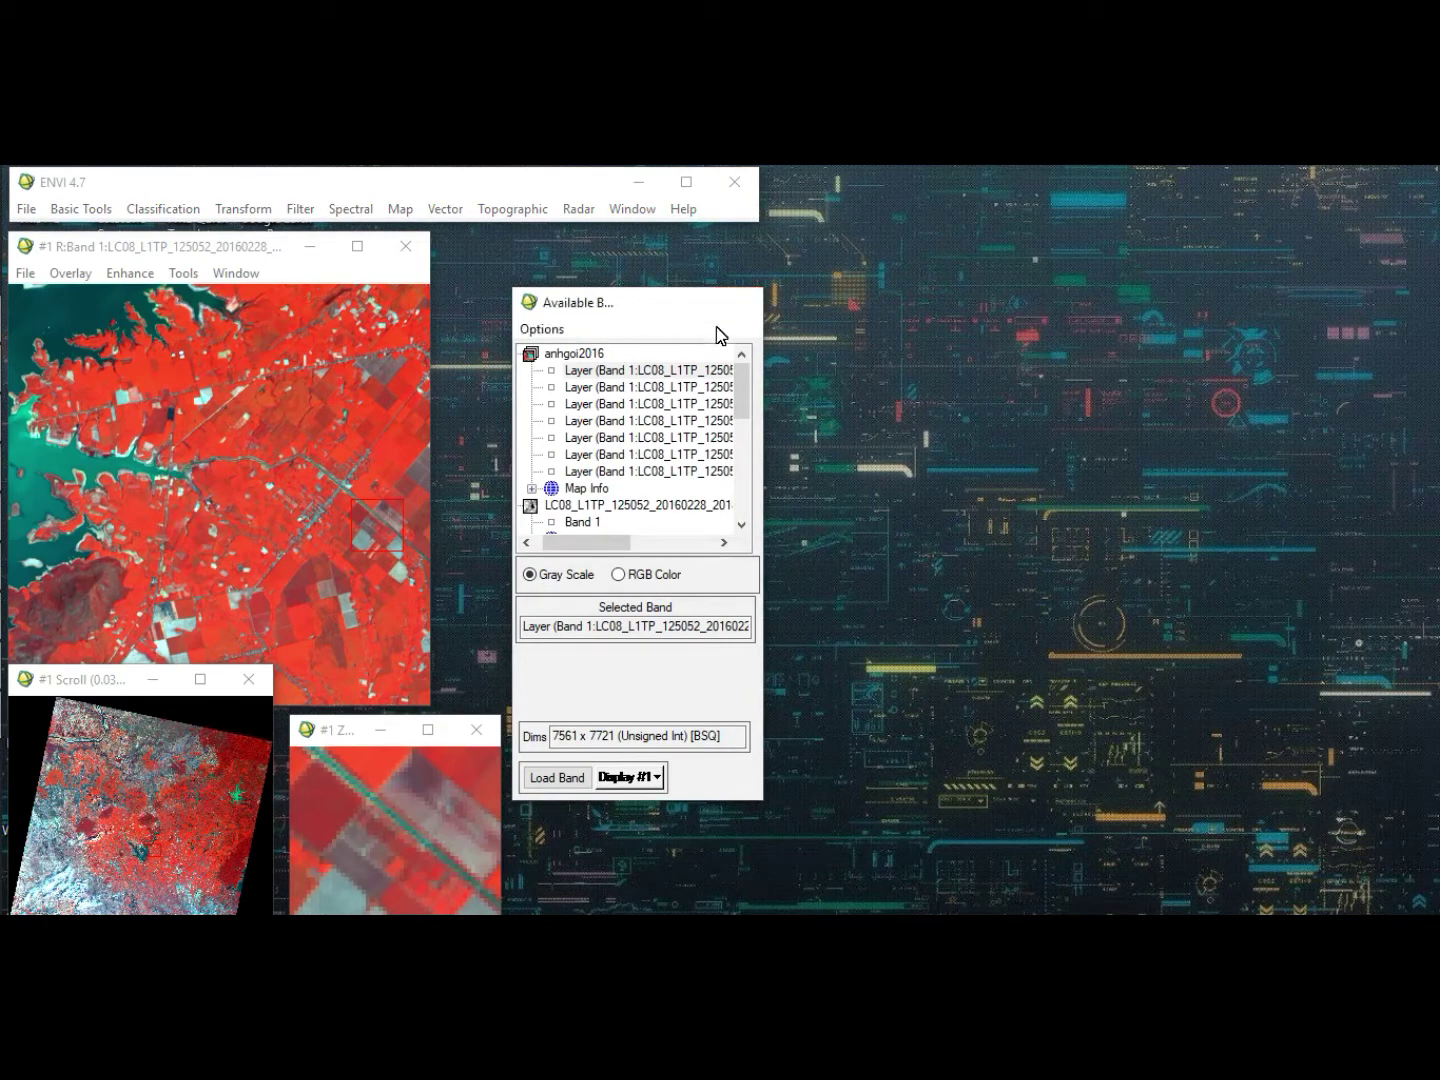
key(alt+F4)
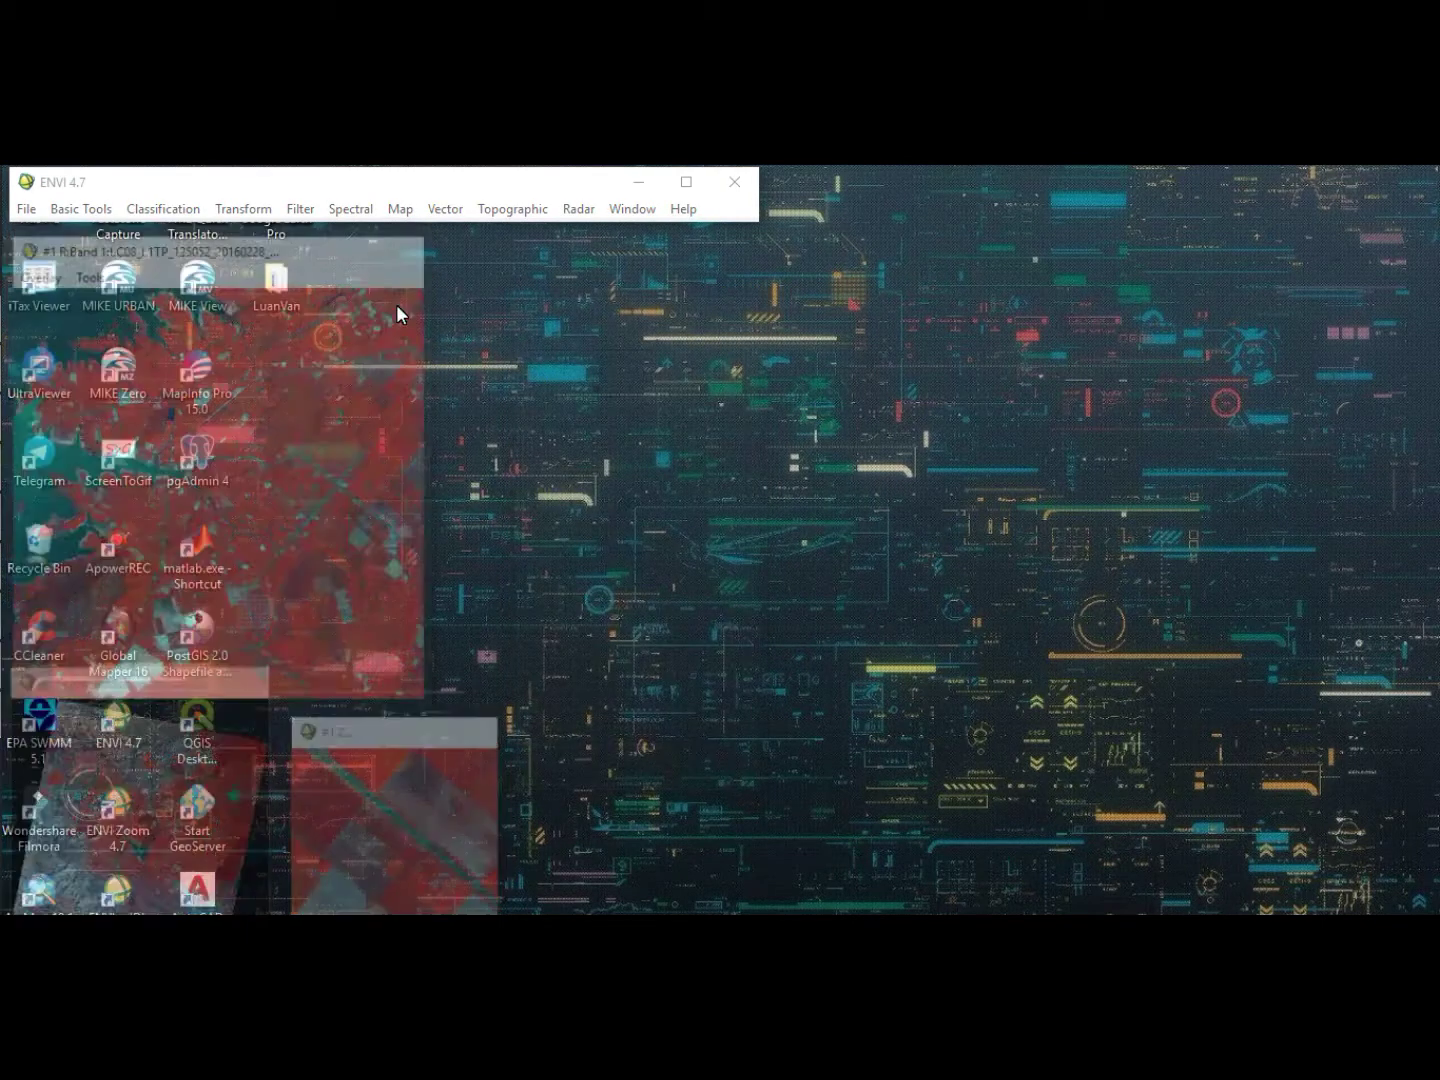
drag(180, 194, 243, 253)
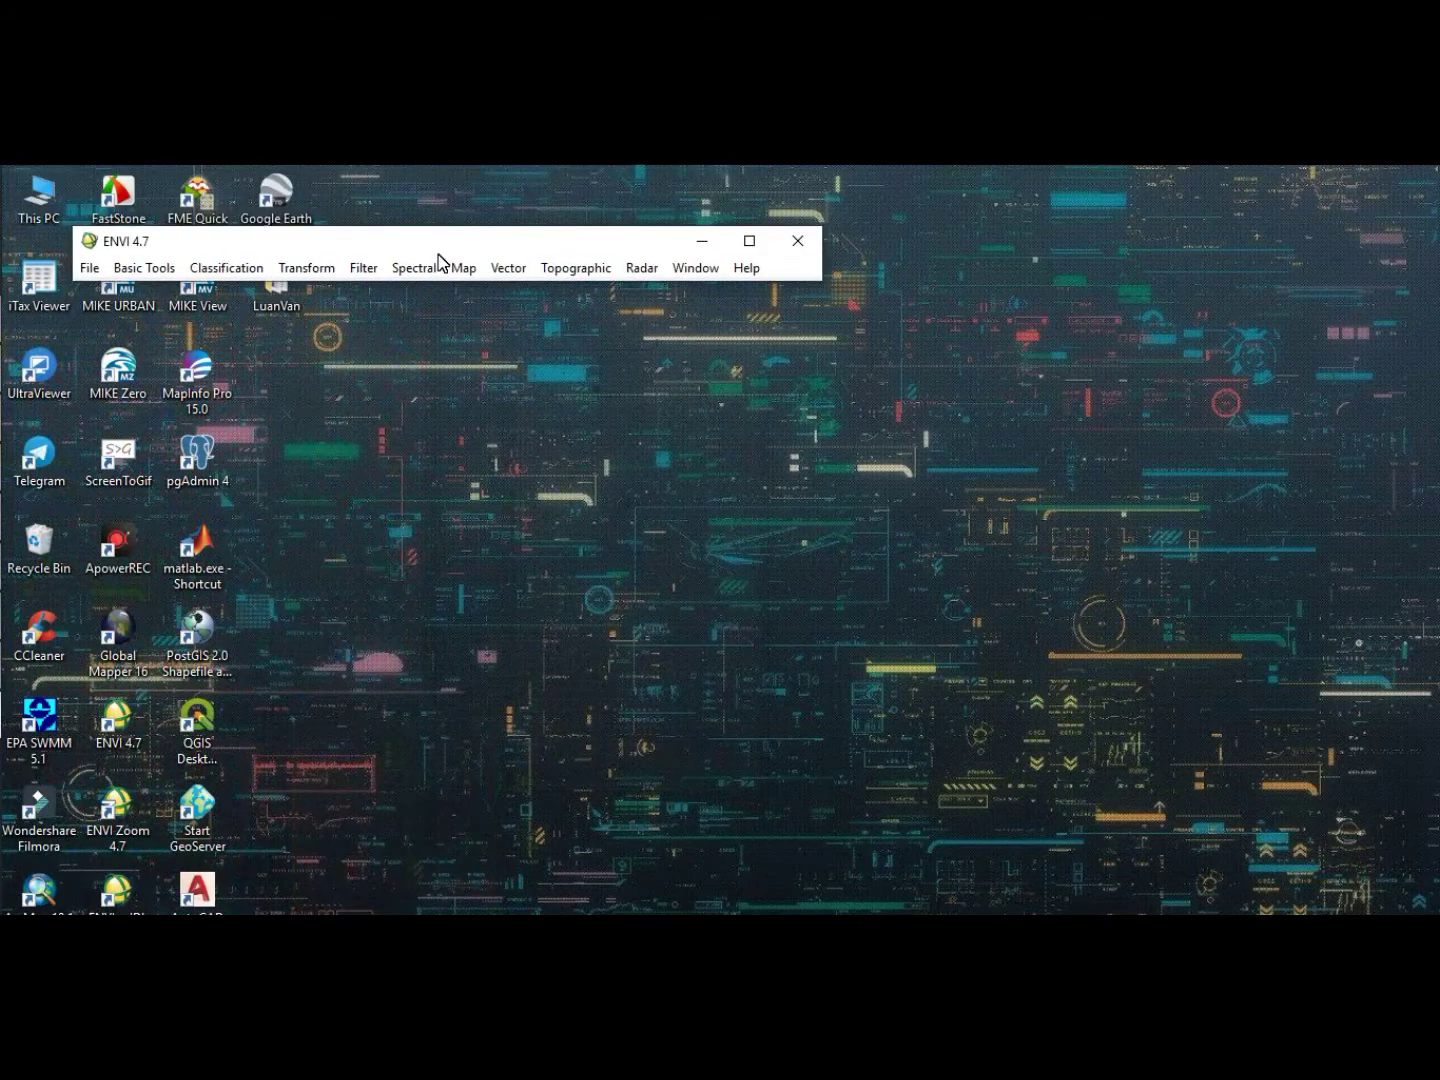
click(797, 240)
click(726, 655)
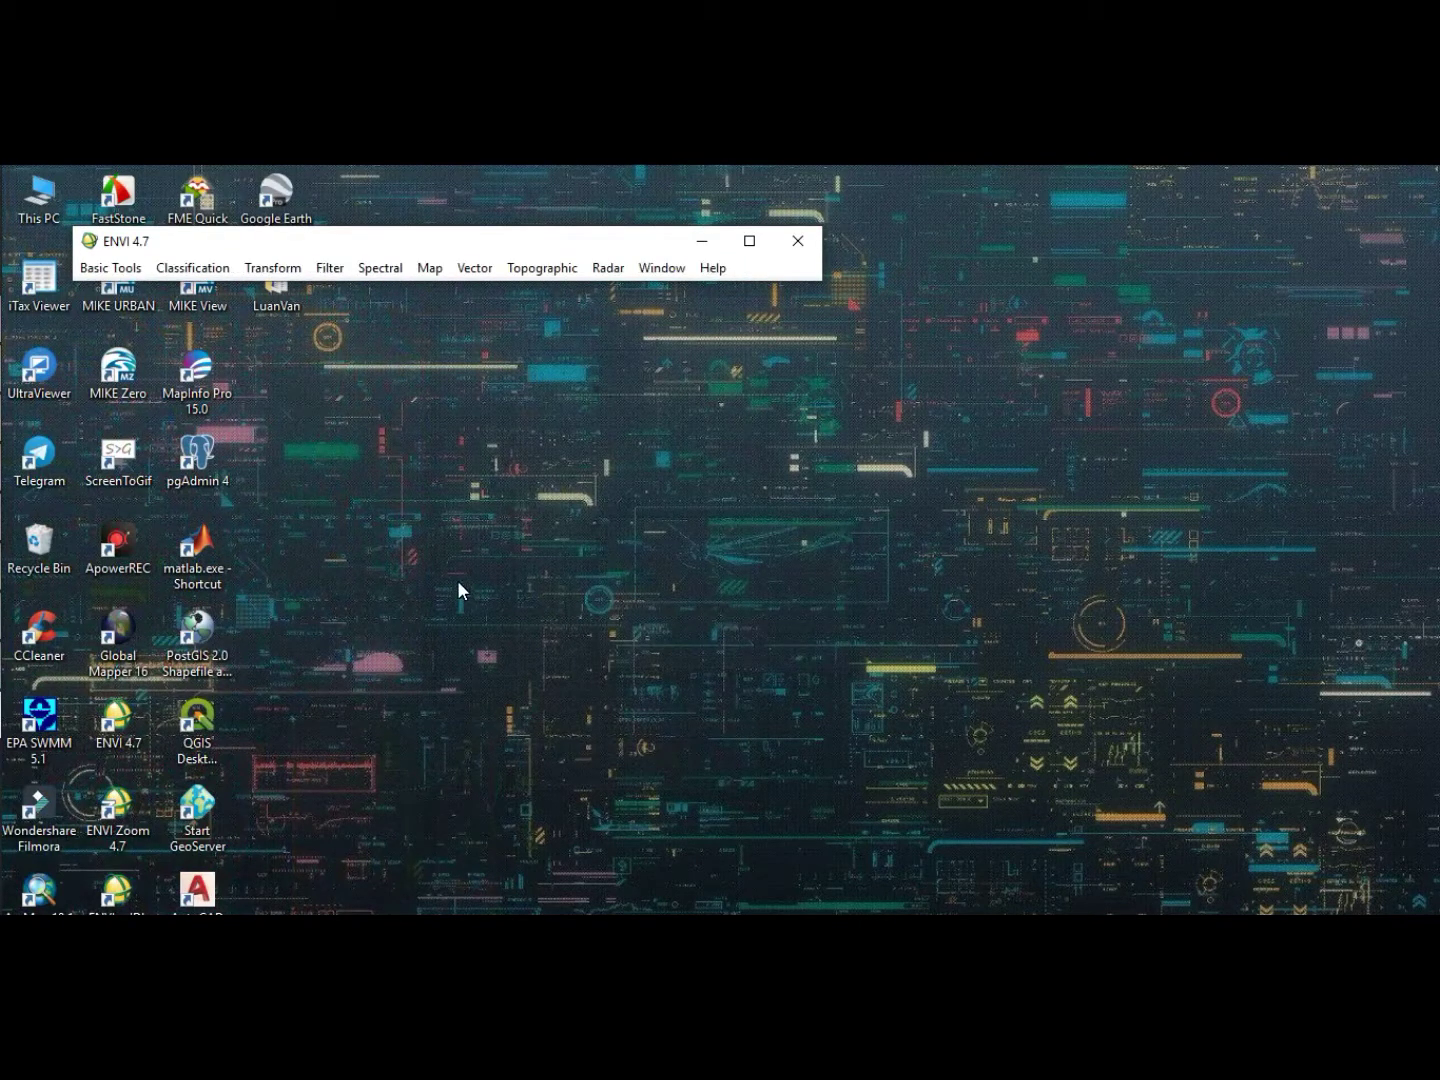
right_click(452, 481)
click(566, 545)
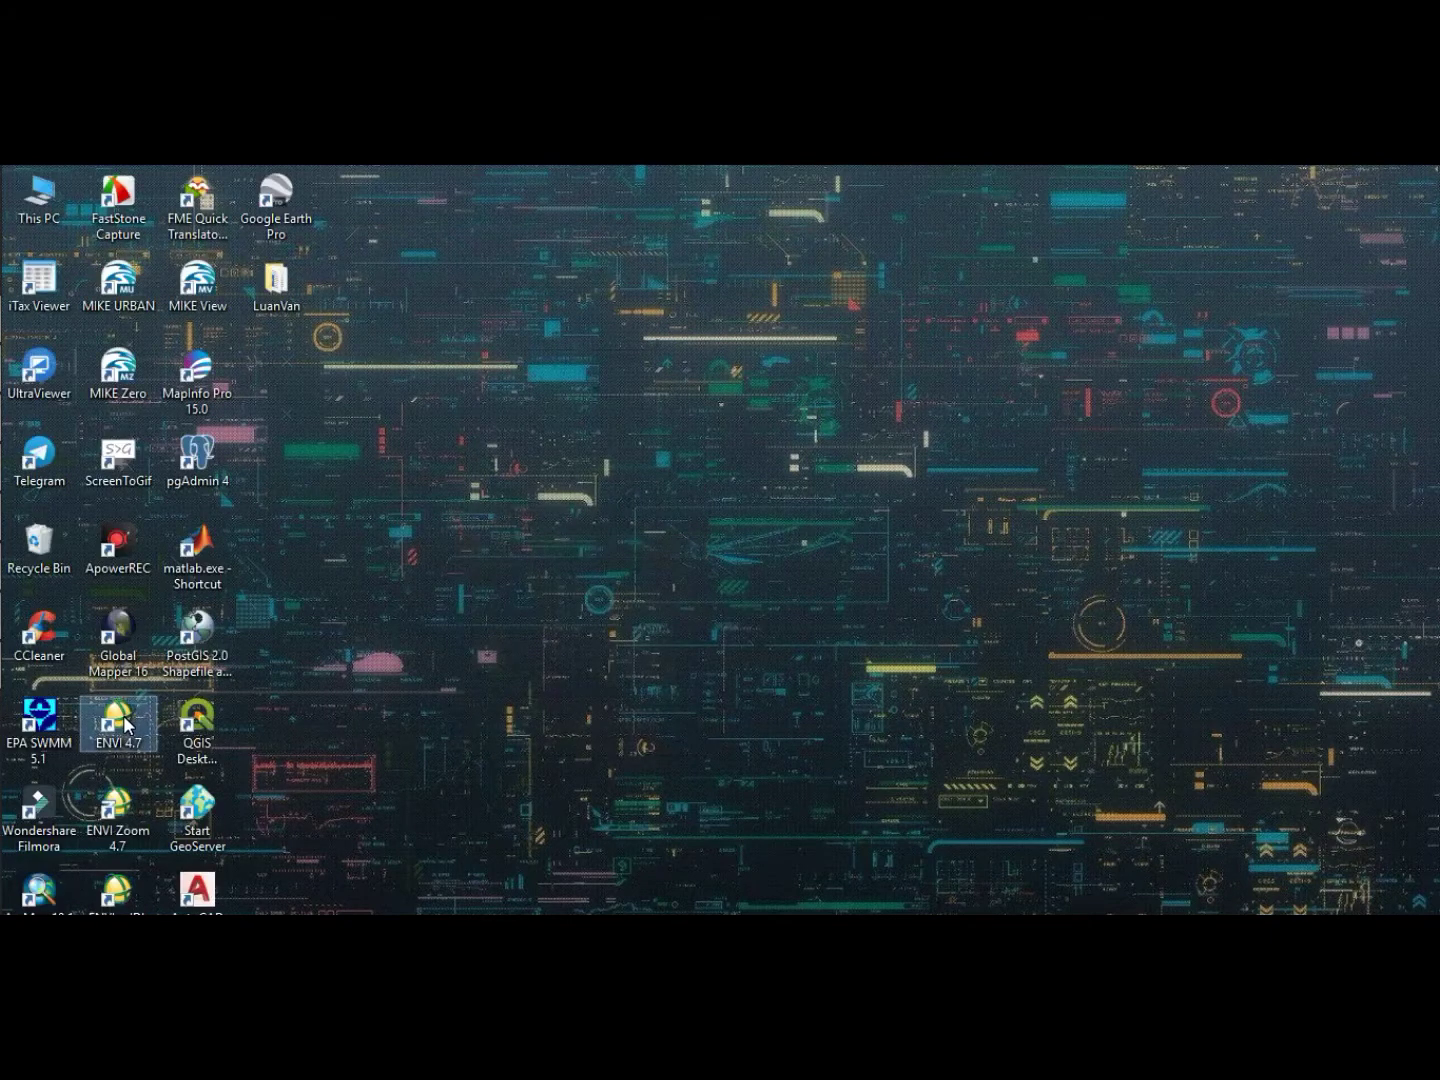
- Relaunch ENVI 4.7 and open the stacked image anhgoi2016 from D:\rac\Giaidoan\2016
double_click(121, 723)
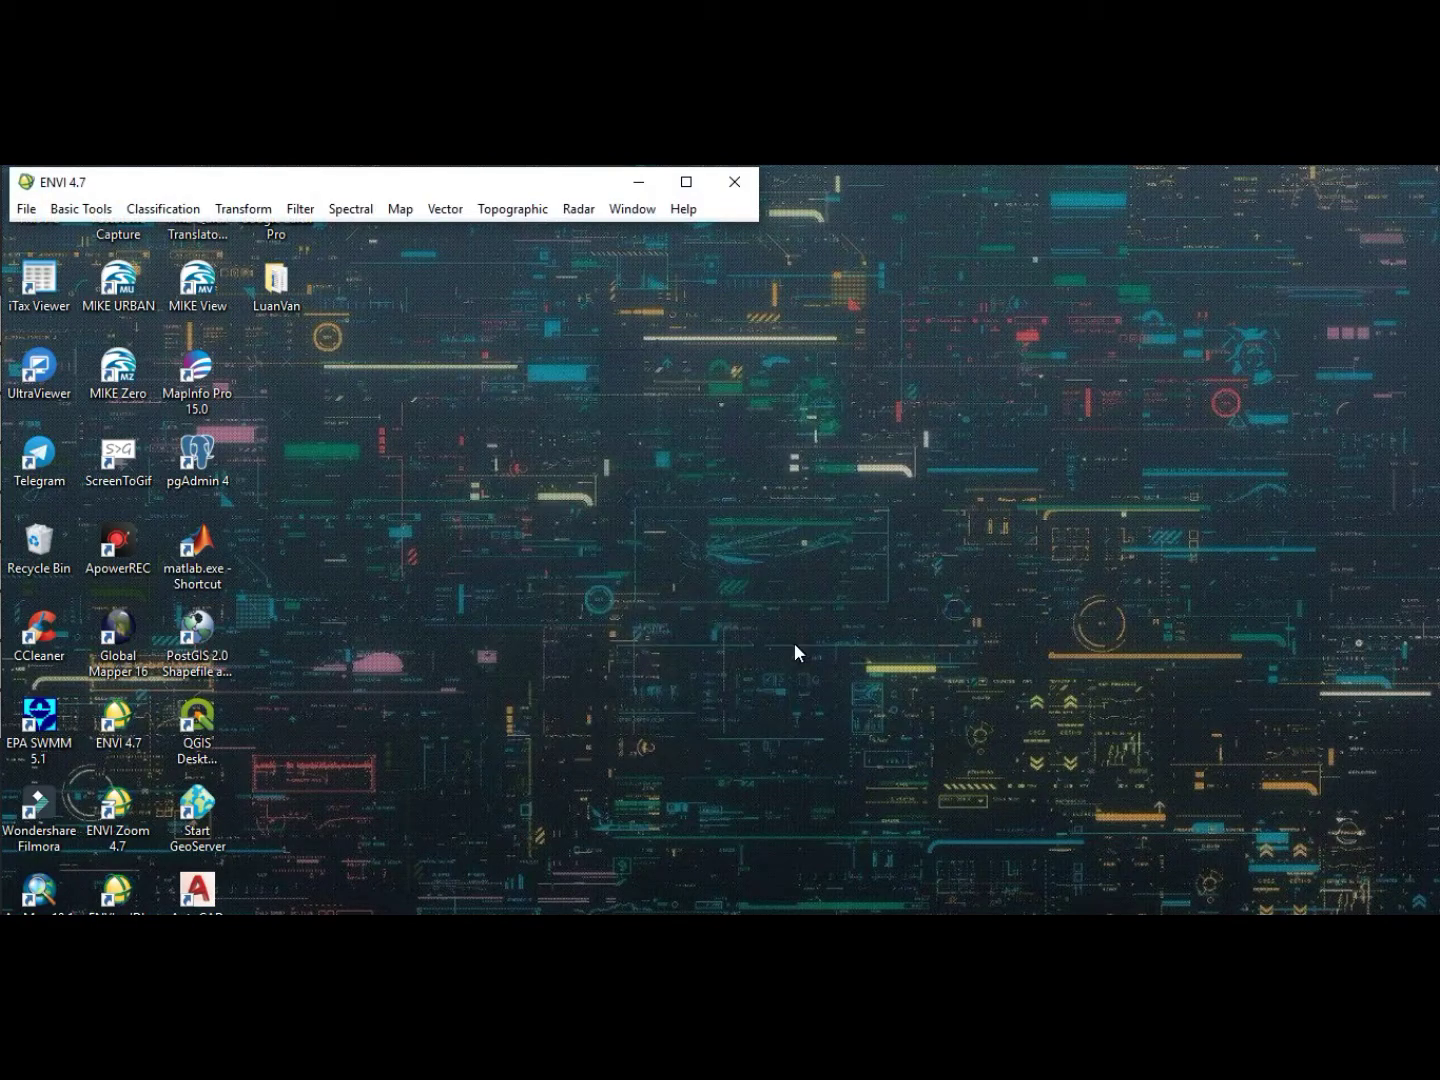
click(26, 209)
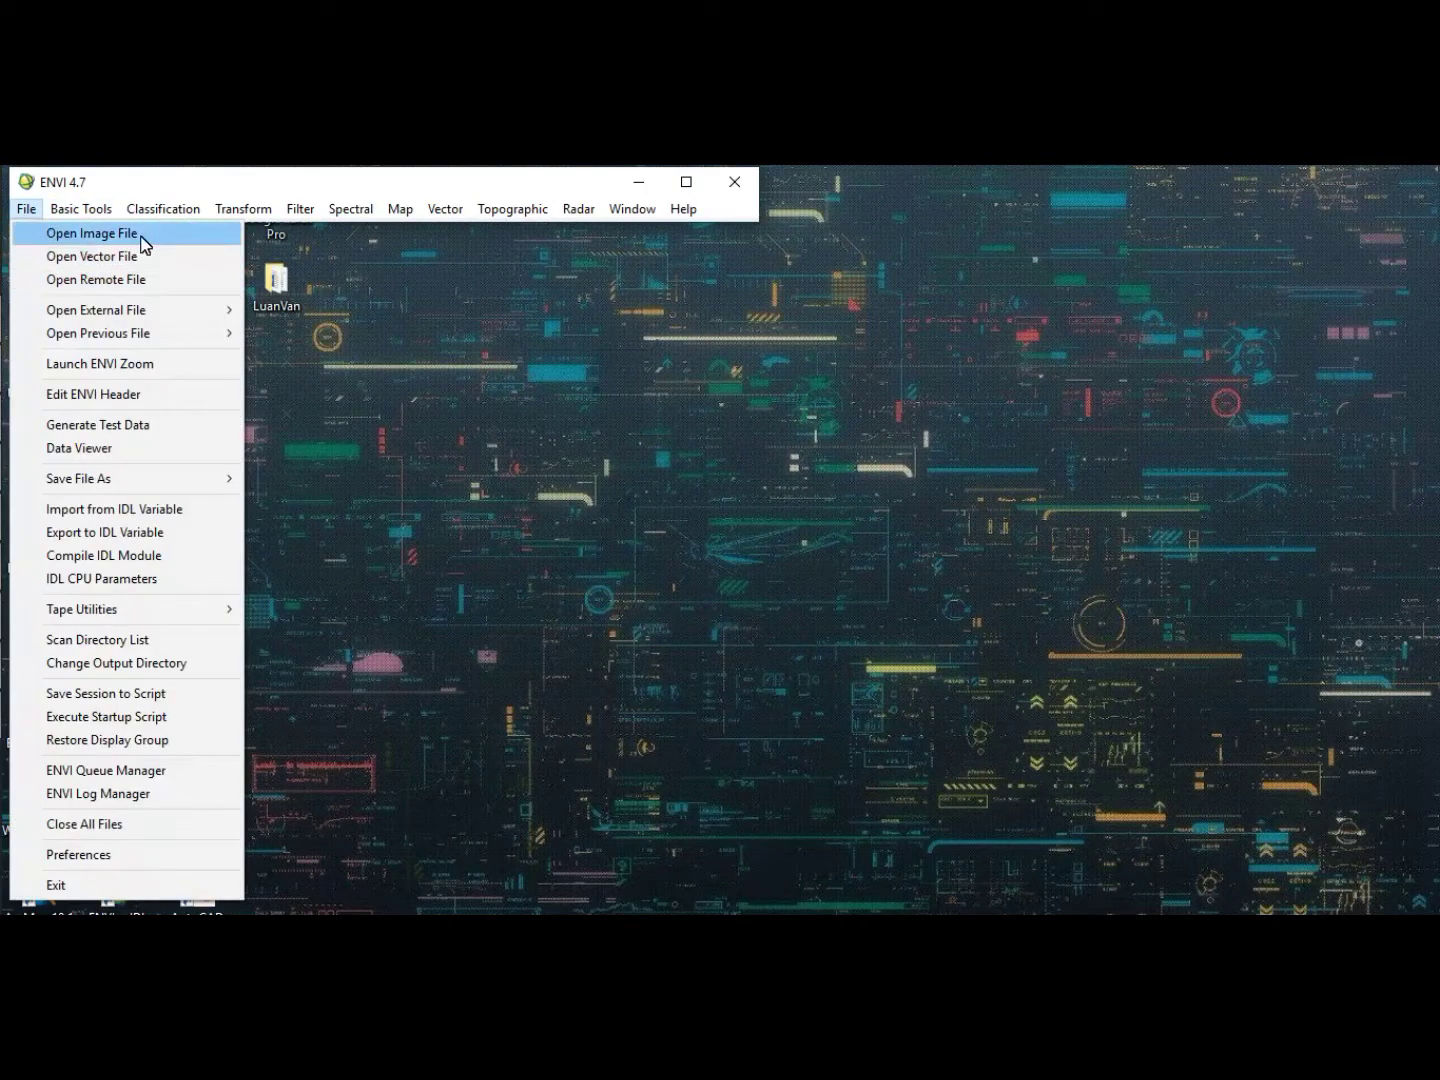
click(141, 238)
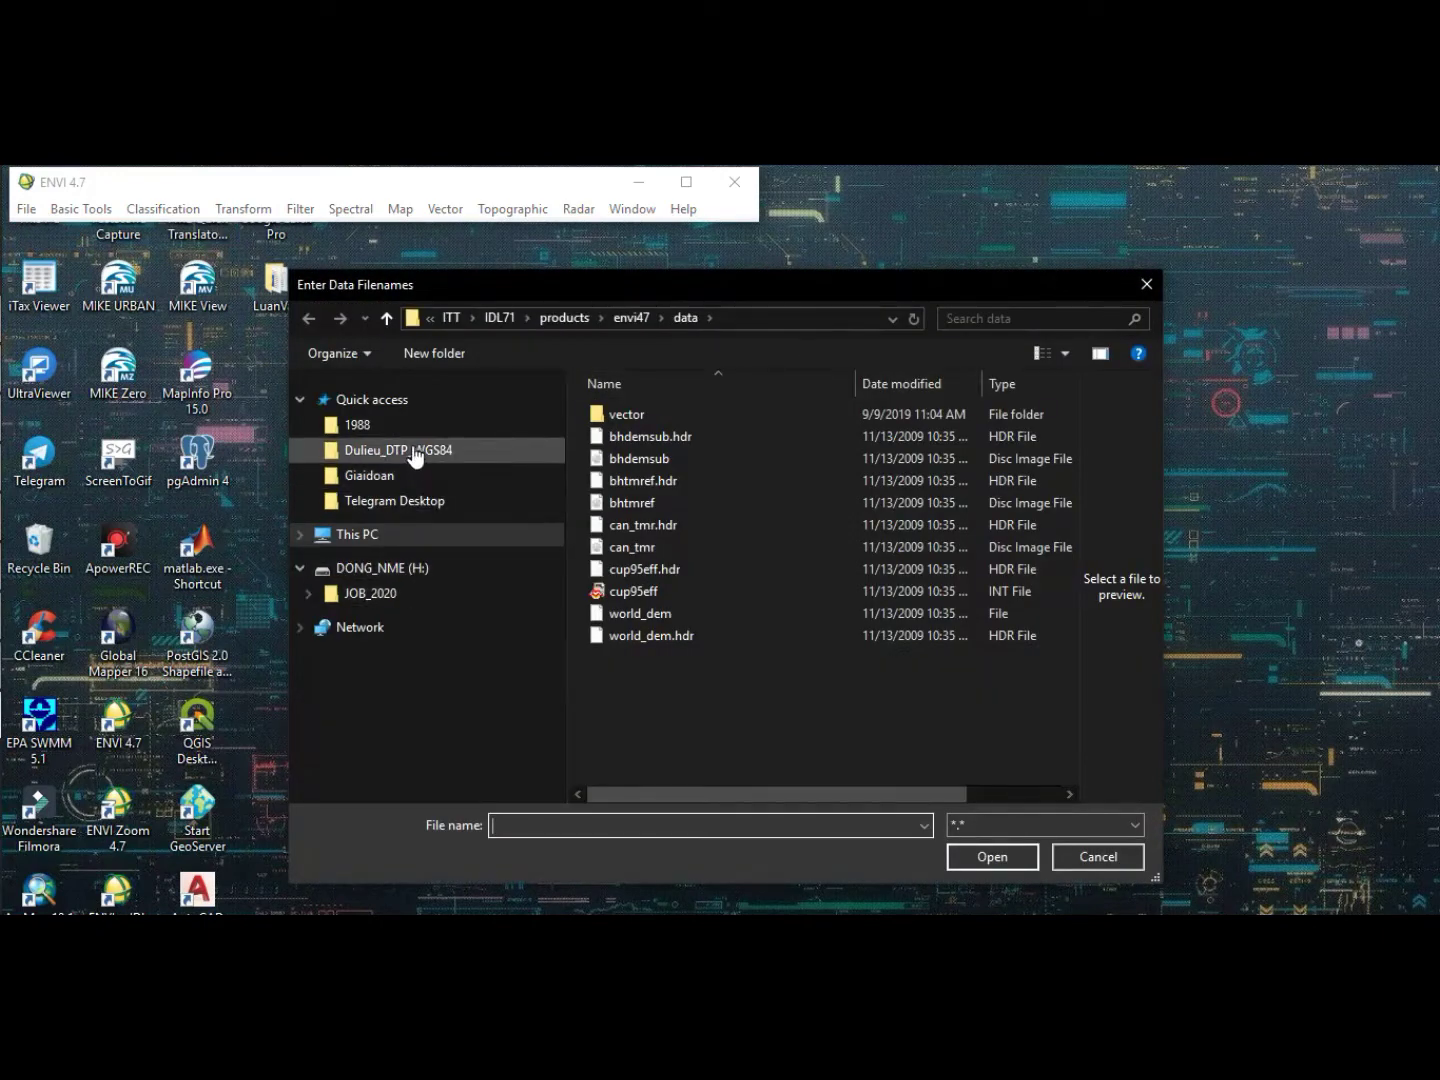
click(471, 428)
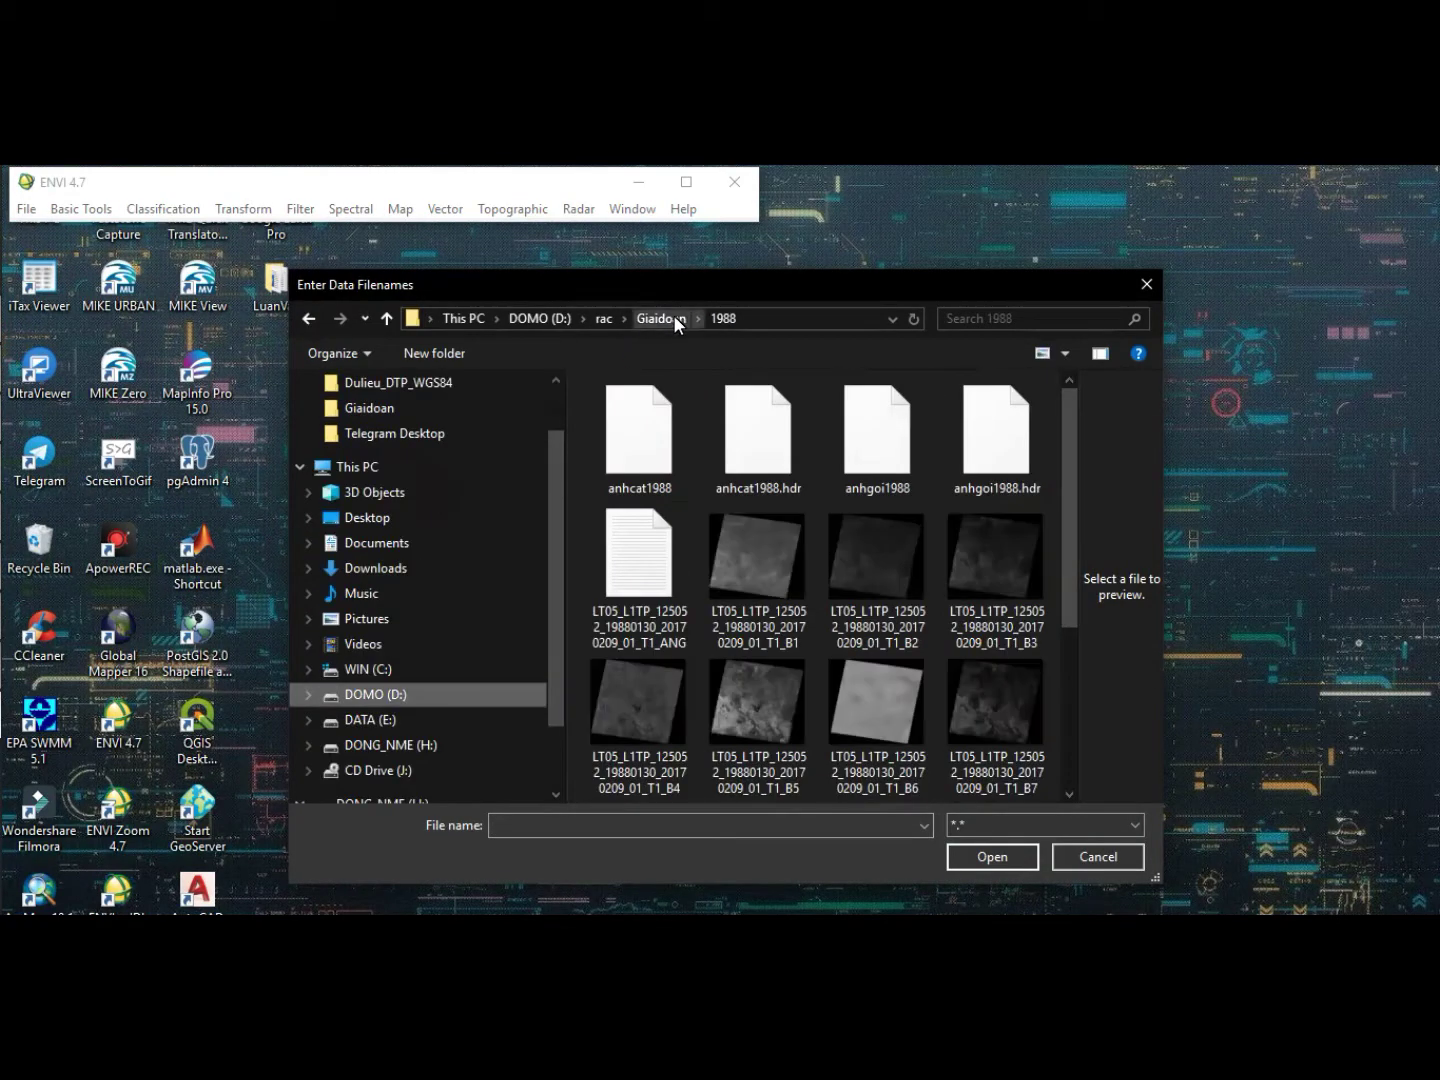
click(672, 318)
double_click(890, 446)
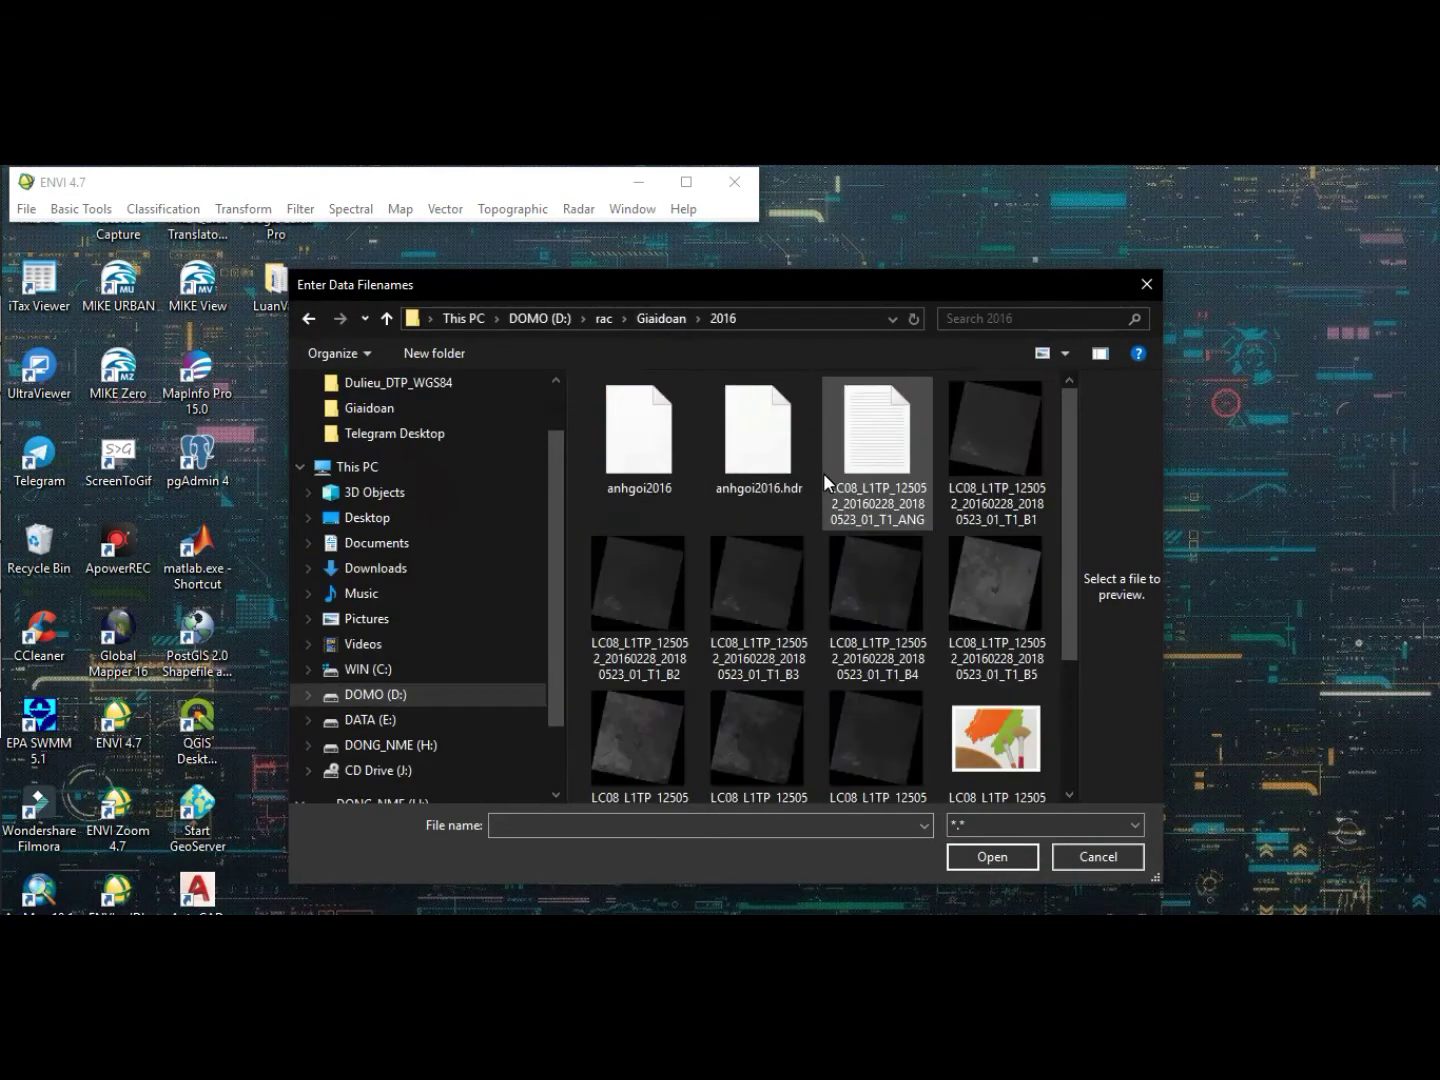
click(641, 459)
click(736, 457)
double_click(736, 457)
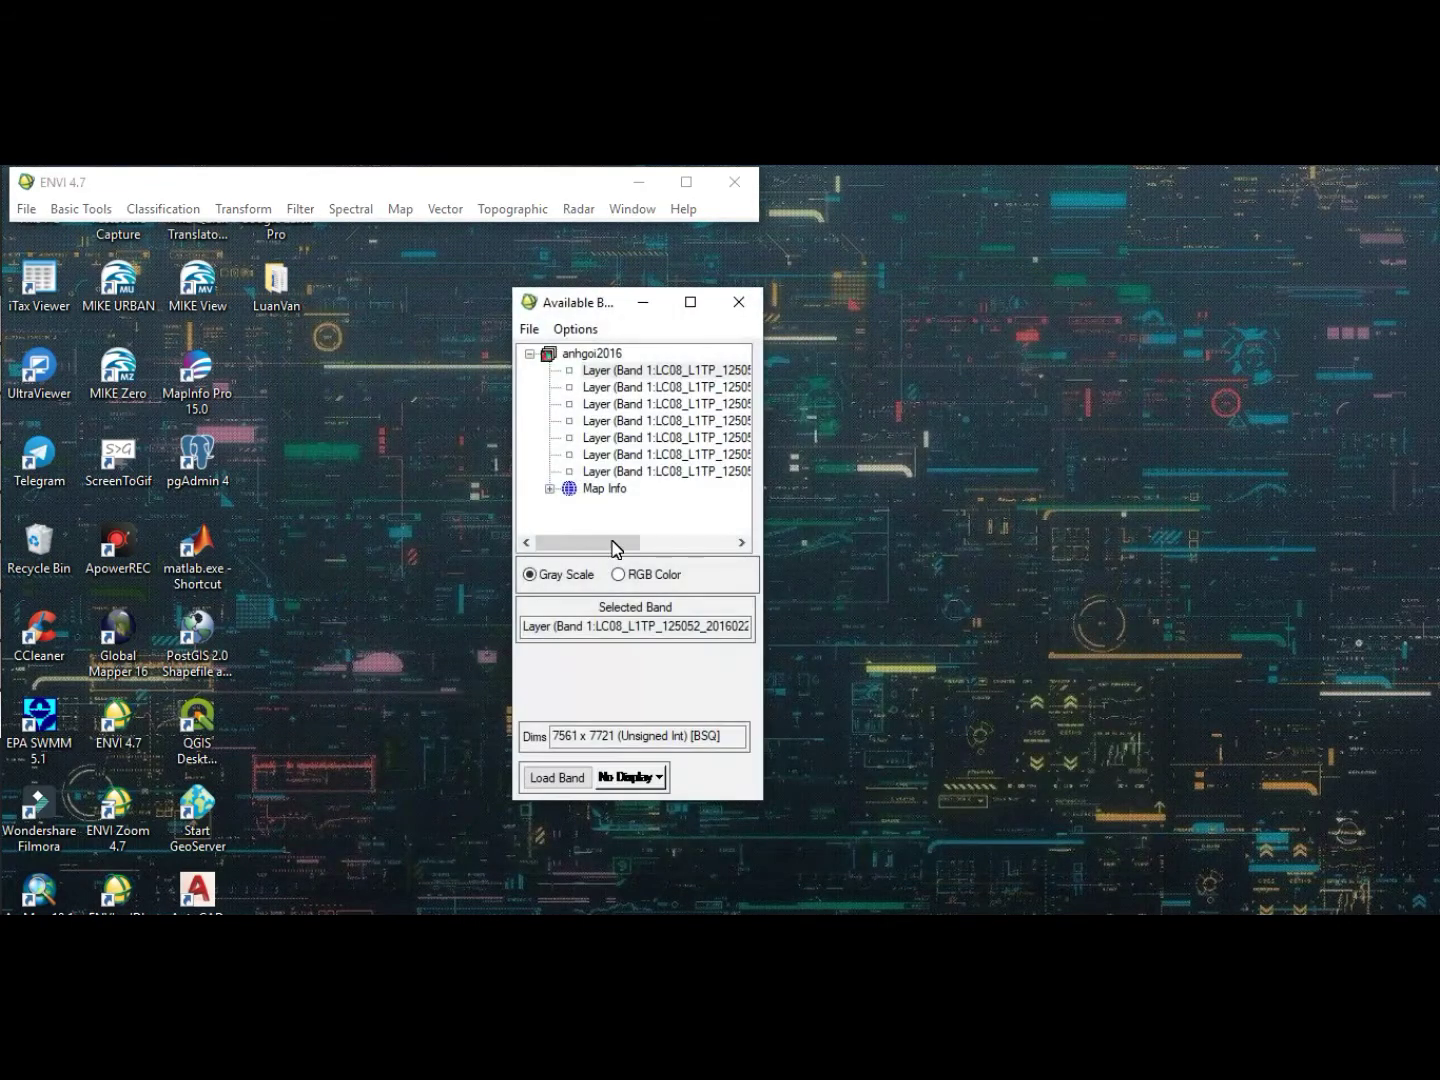
- Load anhgoi2016 as an RGB colour composite with B5 as red, B3 as green and B2 as blue
click(619, 574)
drag(616, 540, 706, 543)
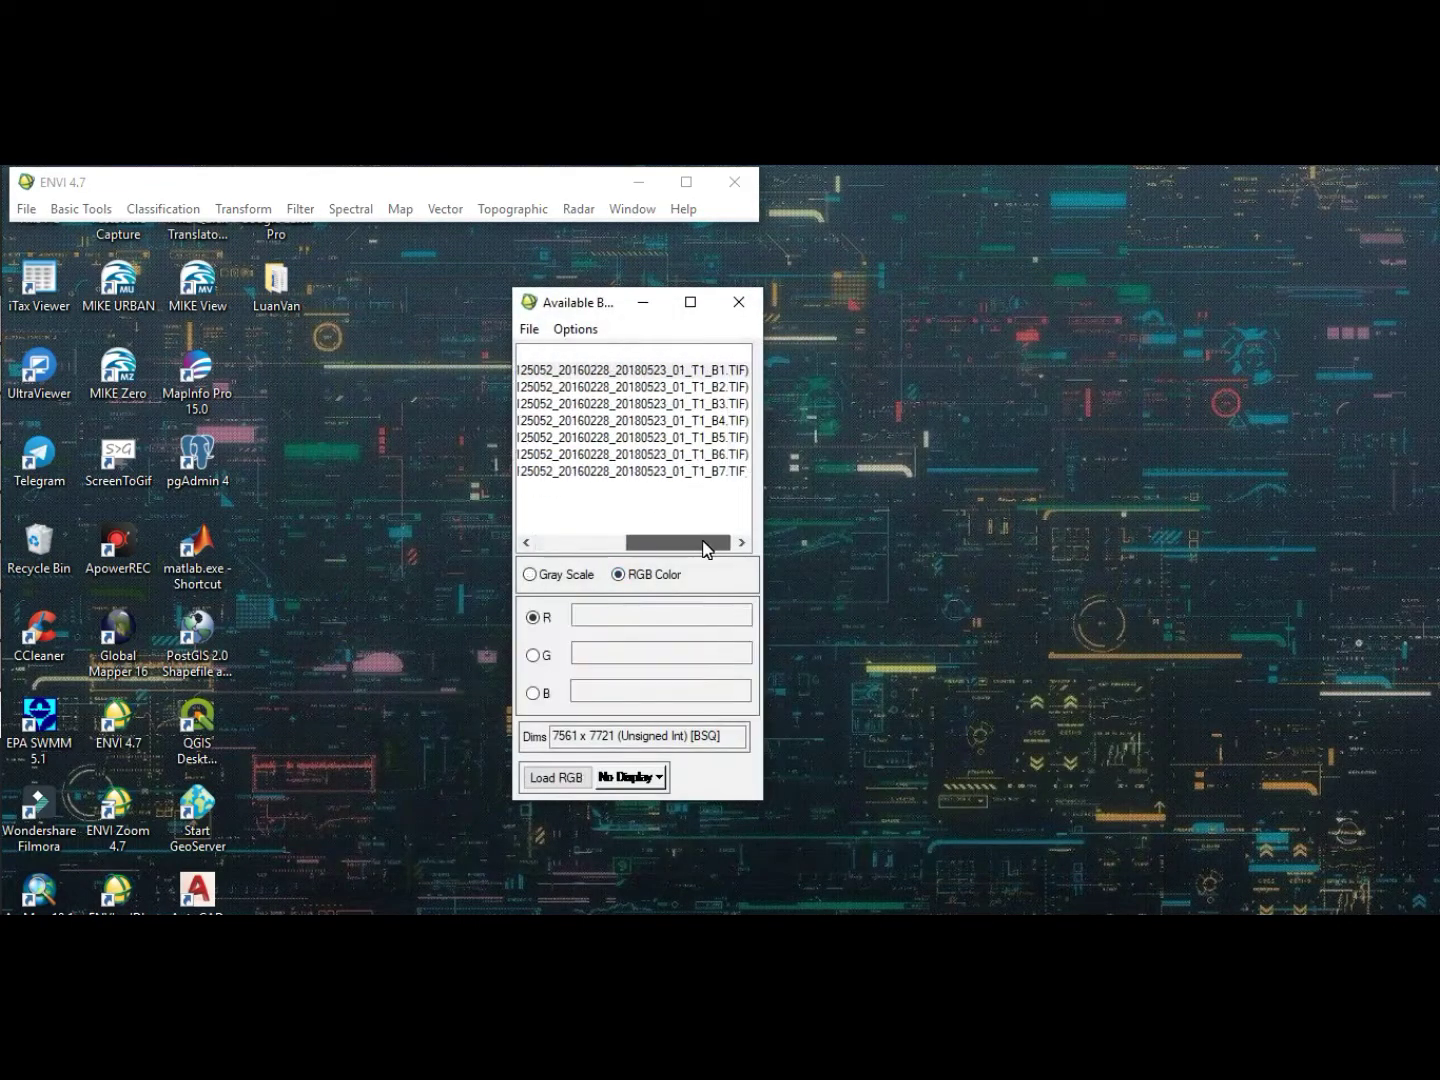
click(712, 437)
click(724, 405)
click(730, 388)
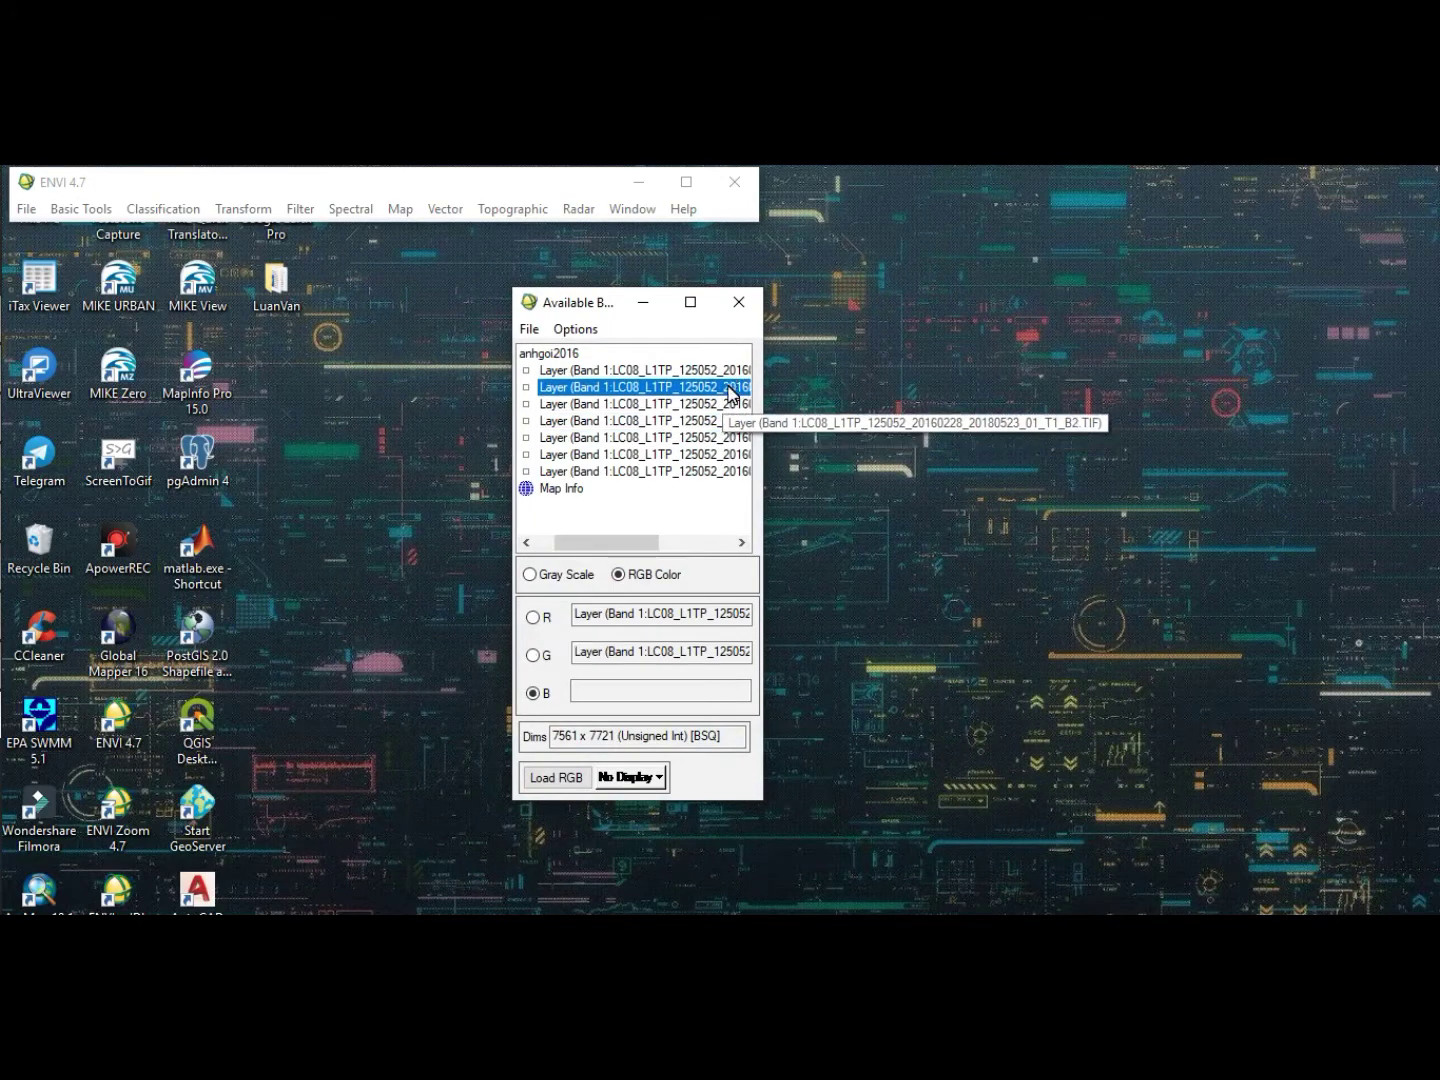
click(566, 778)
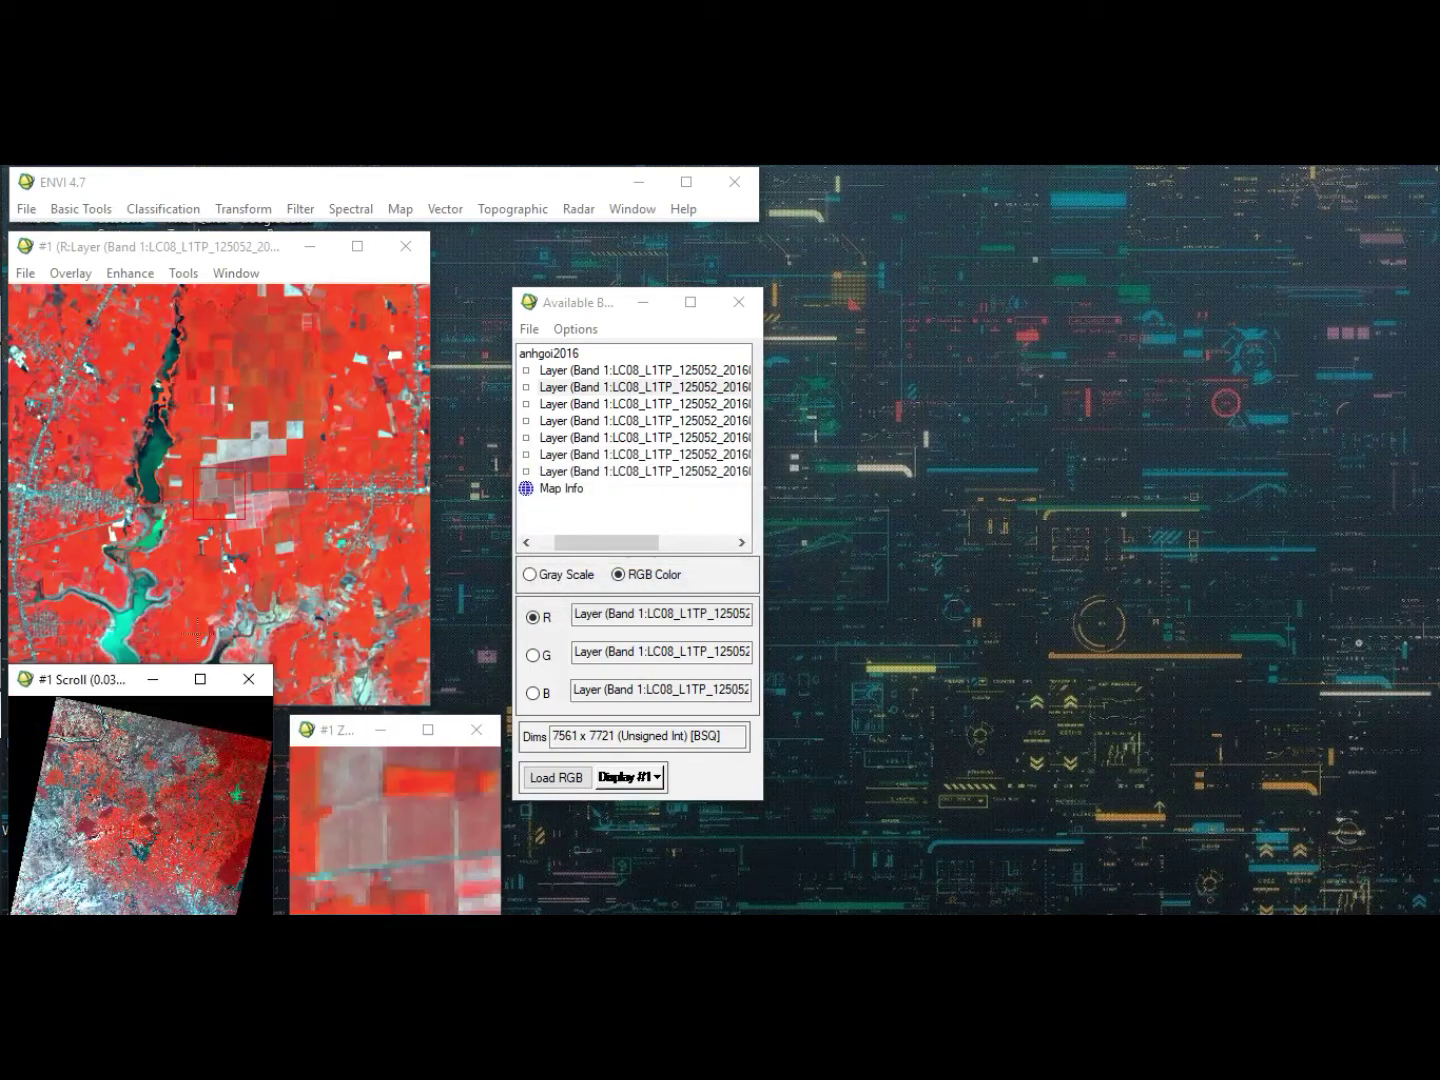
- Open the ENVI vector file Hodautieng_.evf from D:\rac\Giaidoan
click(27, 210)
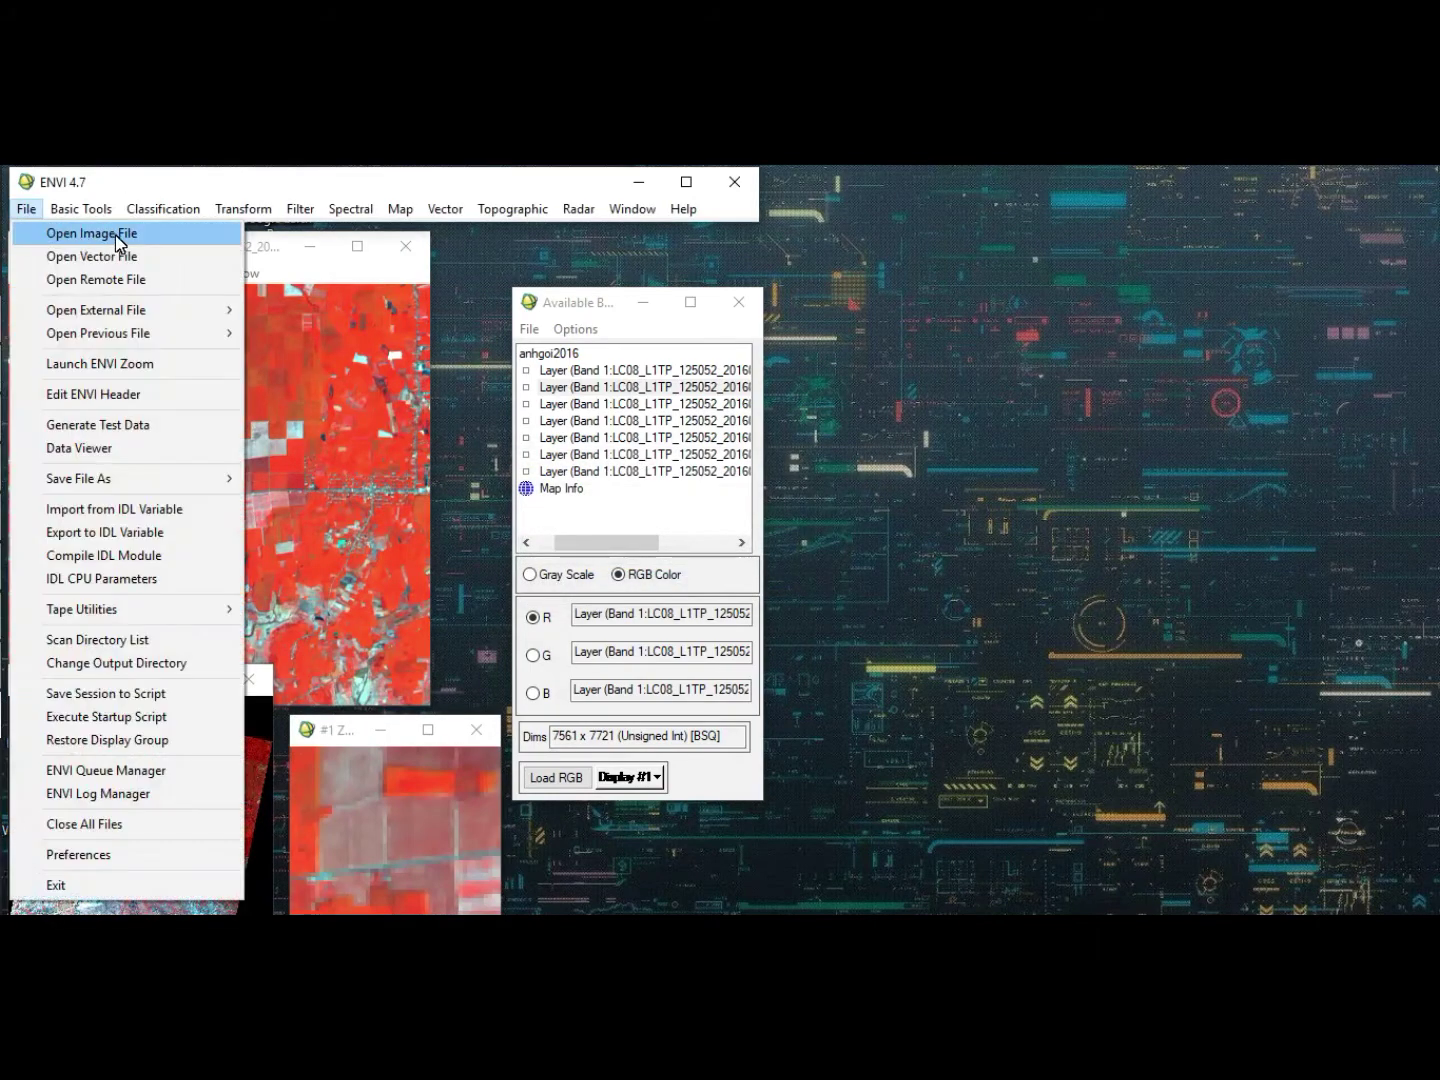
click(120, 254)
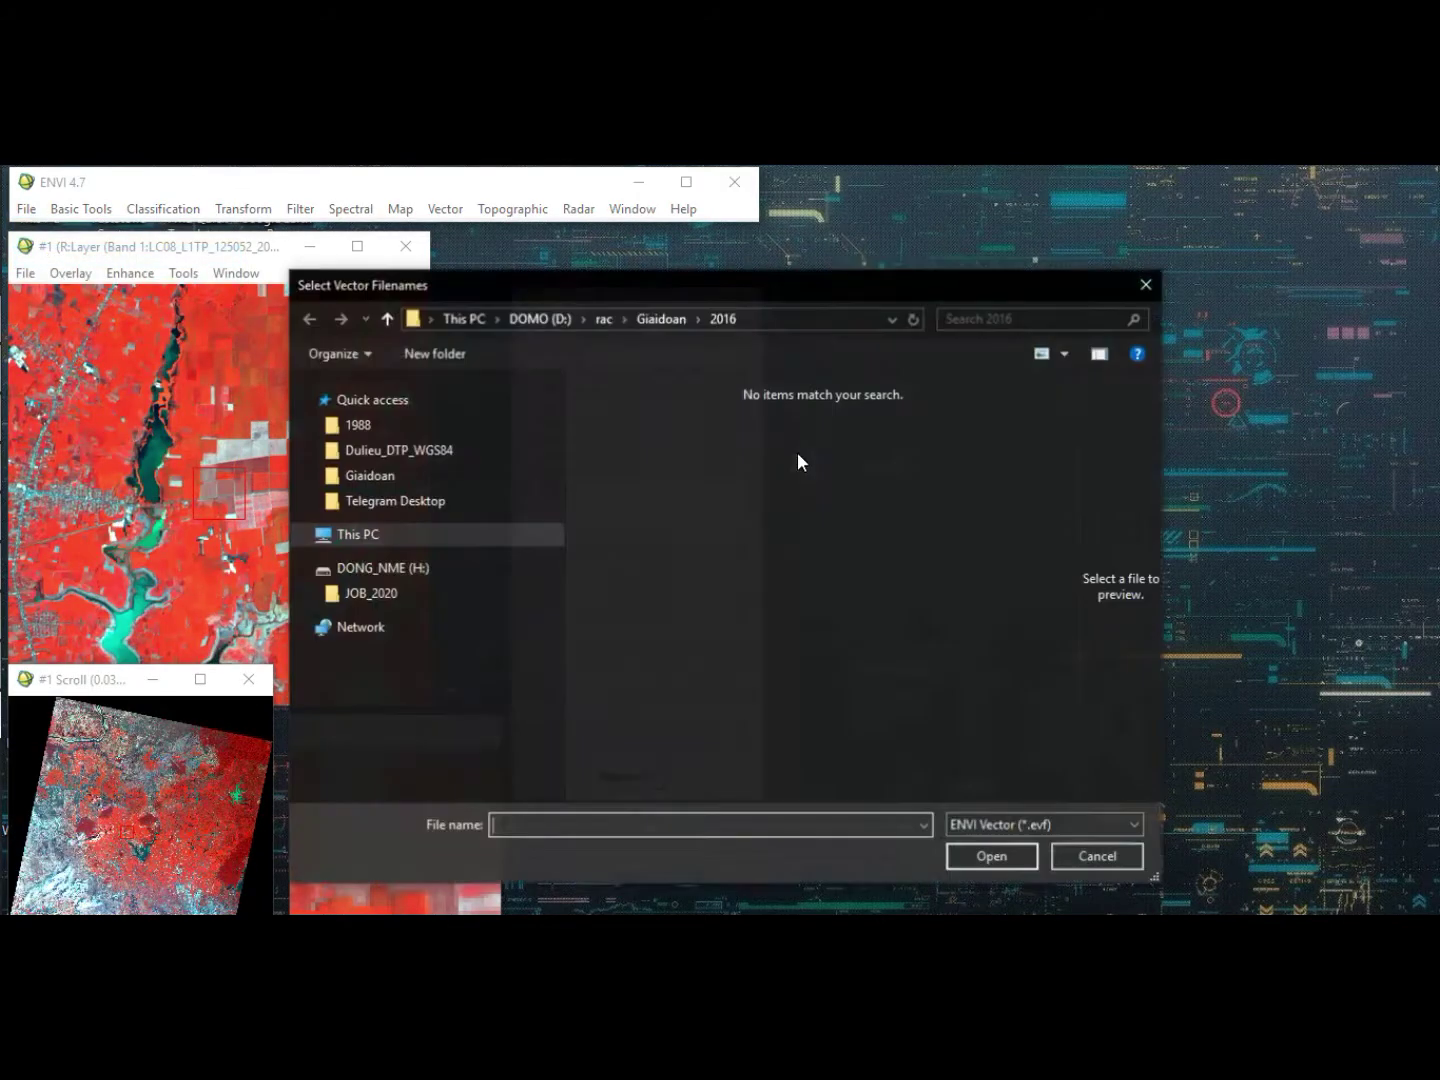
click(651, 319)
double_click(1010, 440)
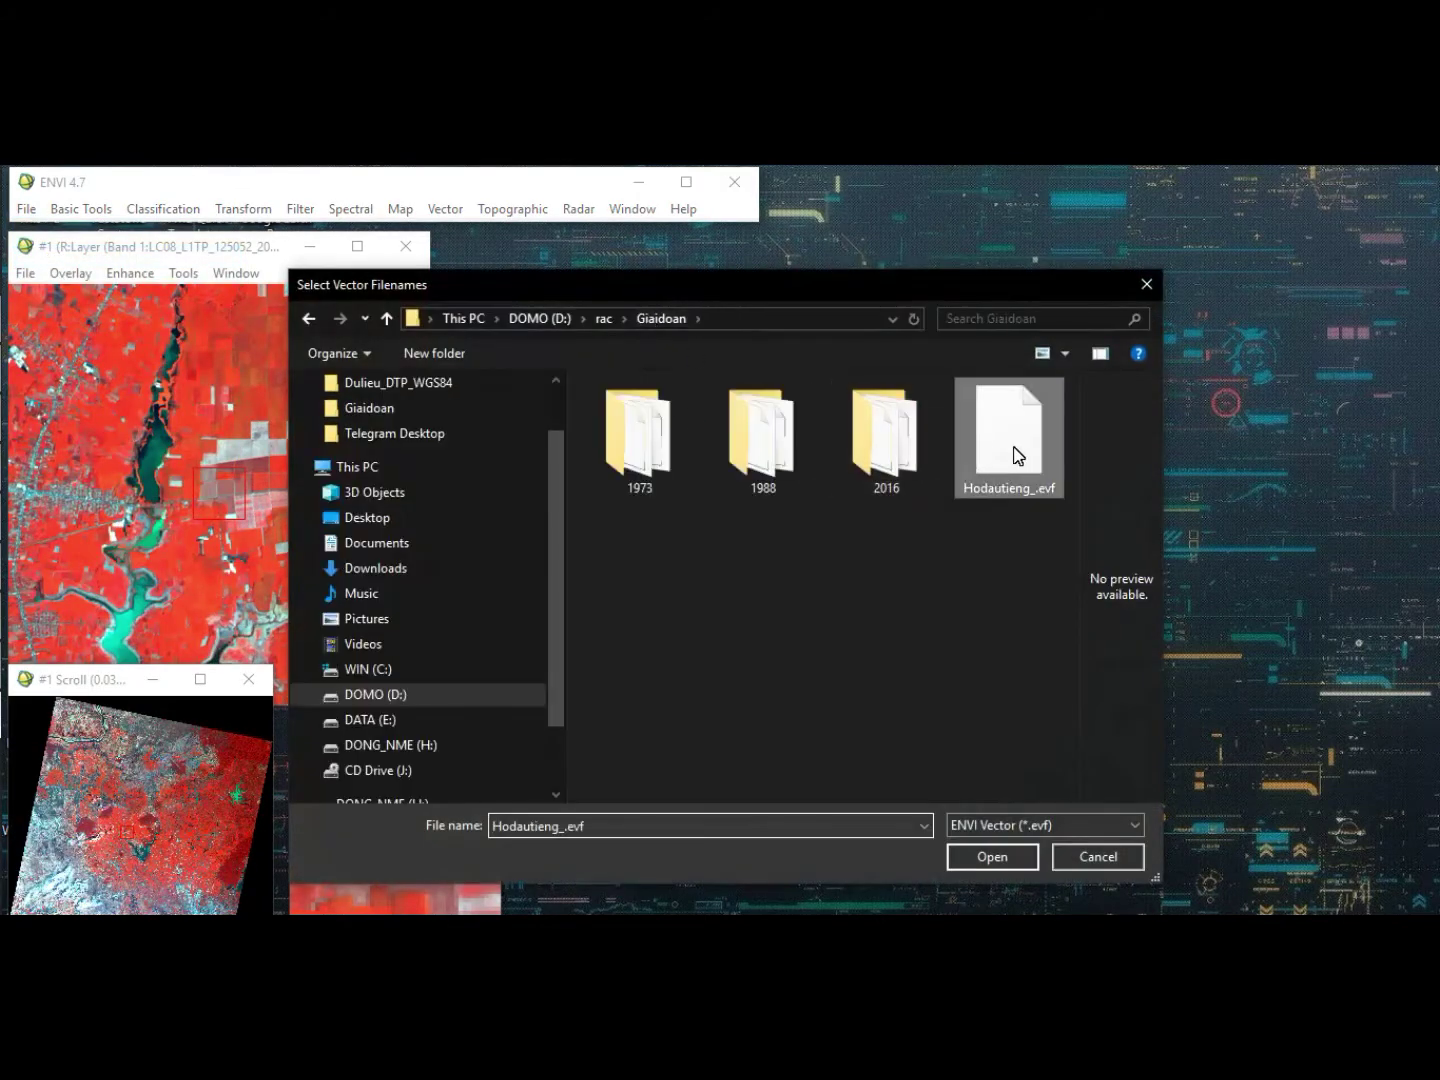
- Load the Hodautieng.shp layer into Display #1 and centre the image on the boundary area
click(611, 371)
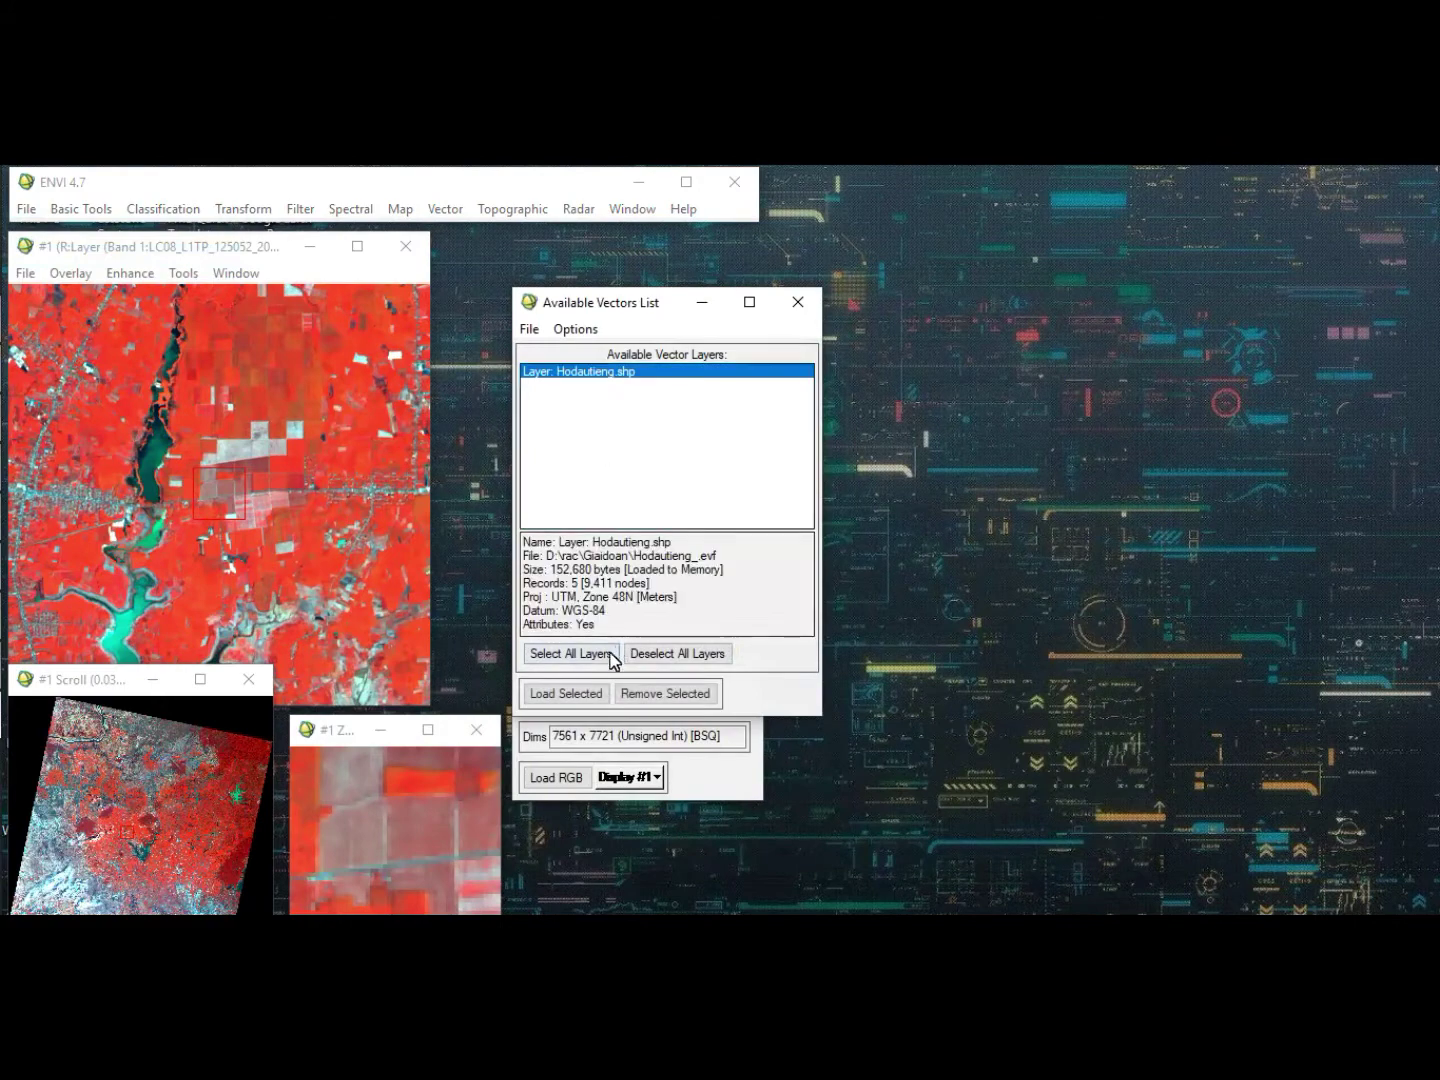
click(582, 693)
click(562, 363)
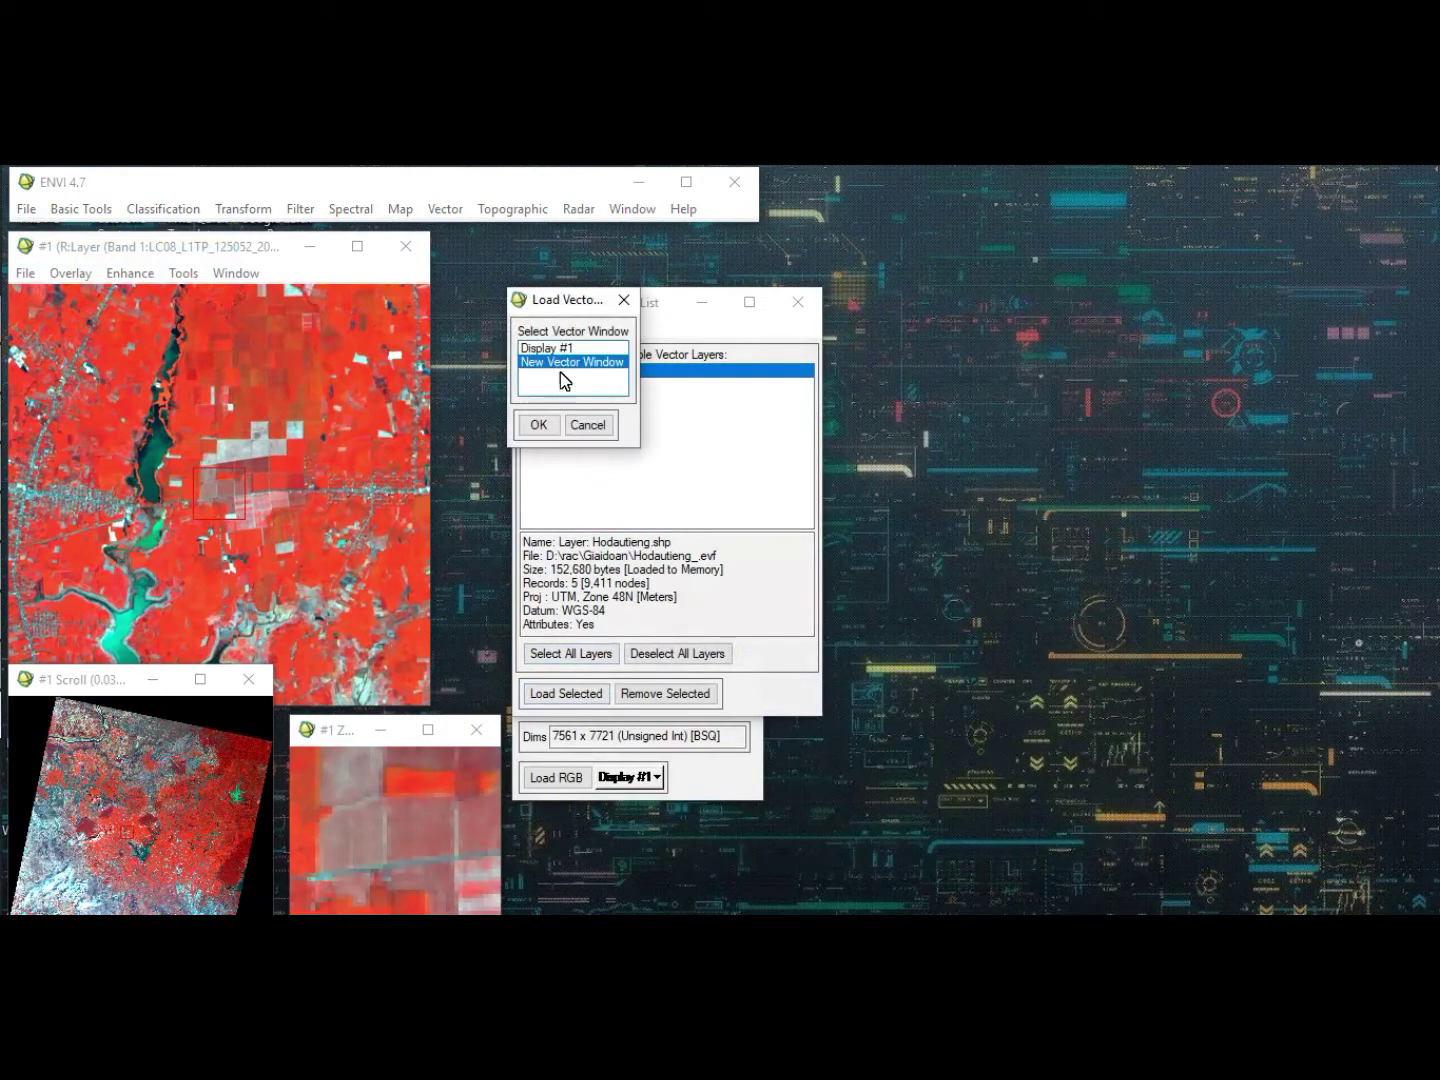
click(551, 348)
click(538, 425)
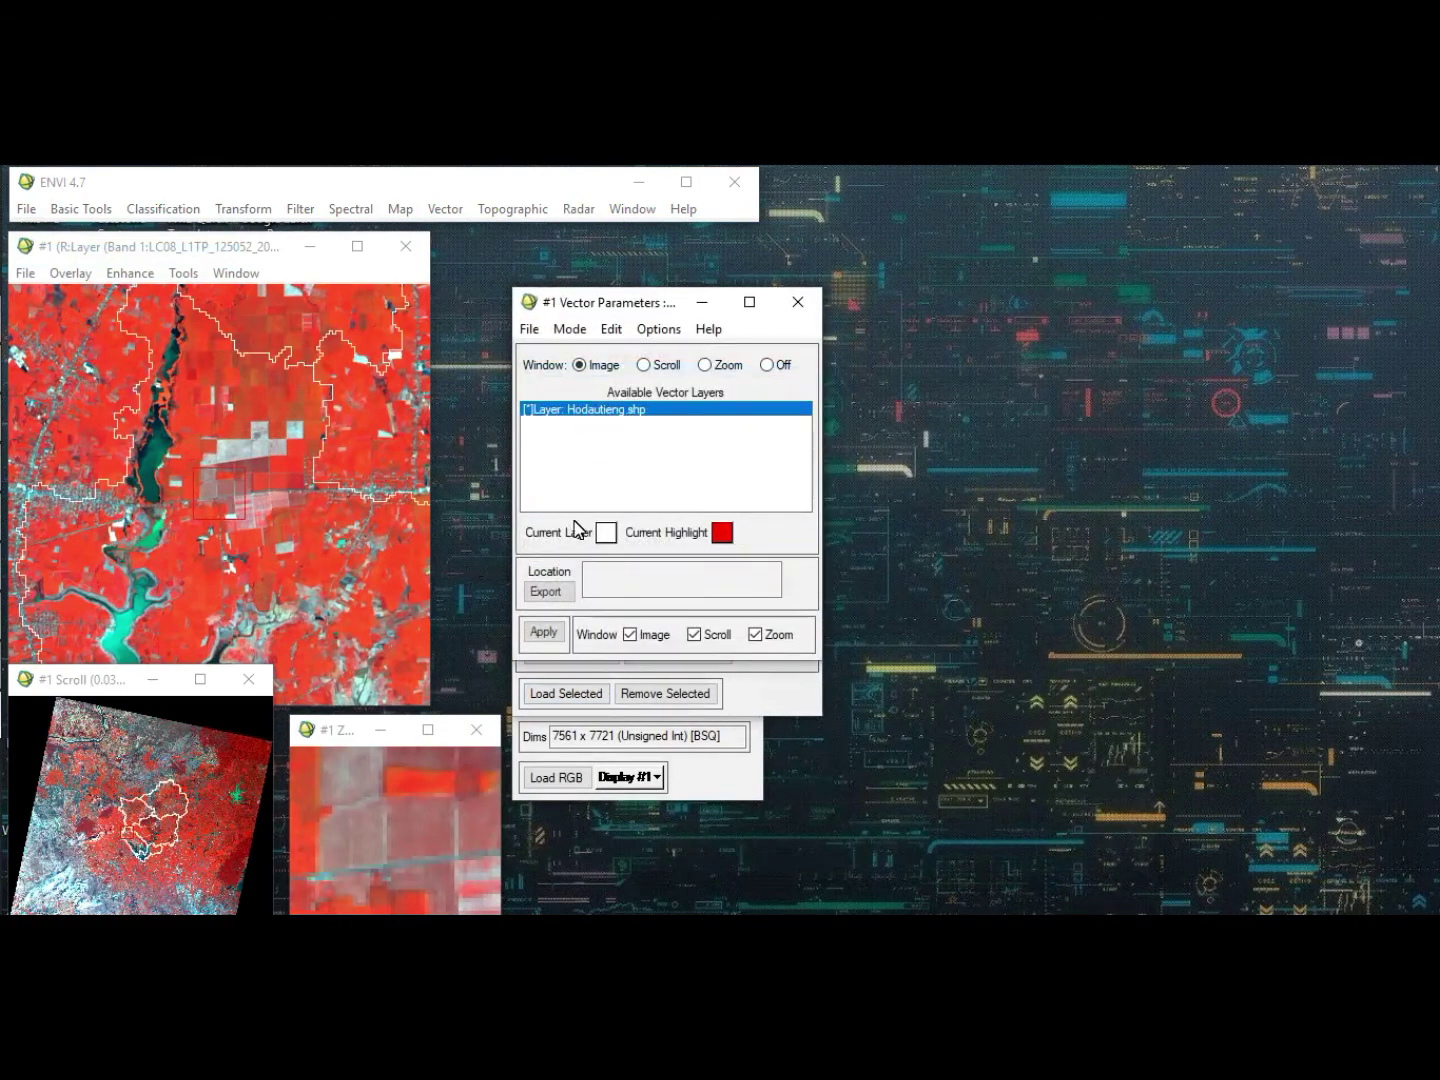
click(167, 861)
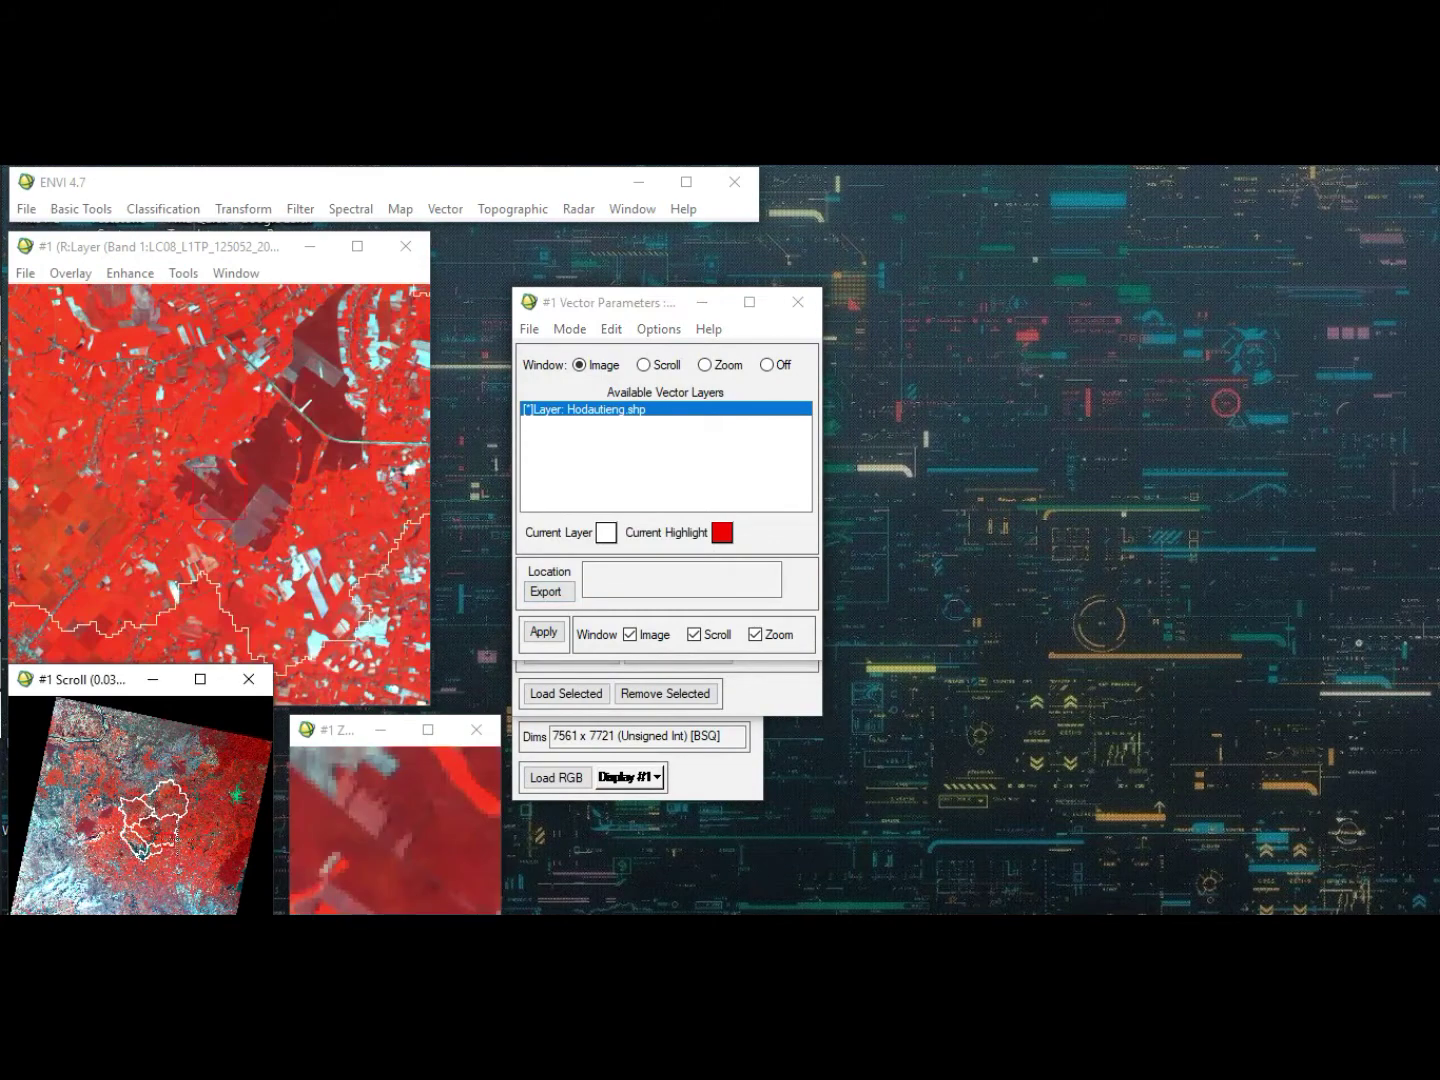
click(158, 857)
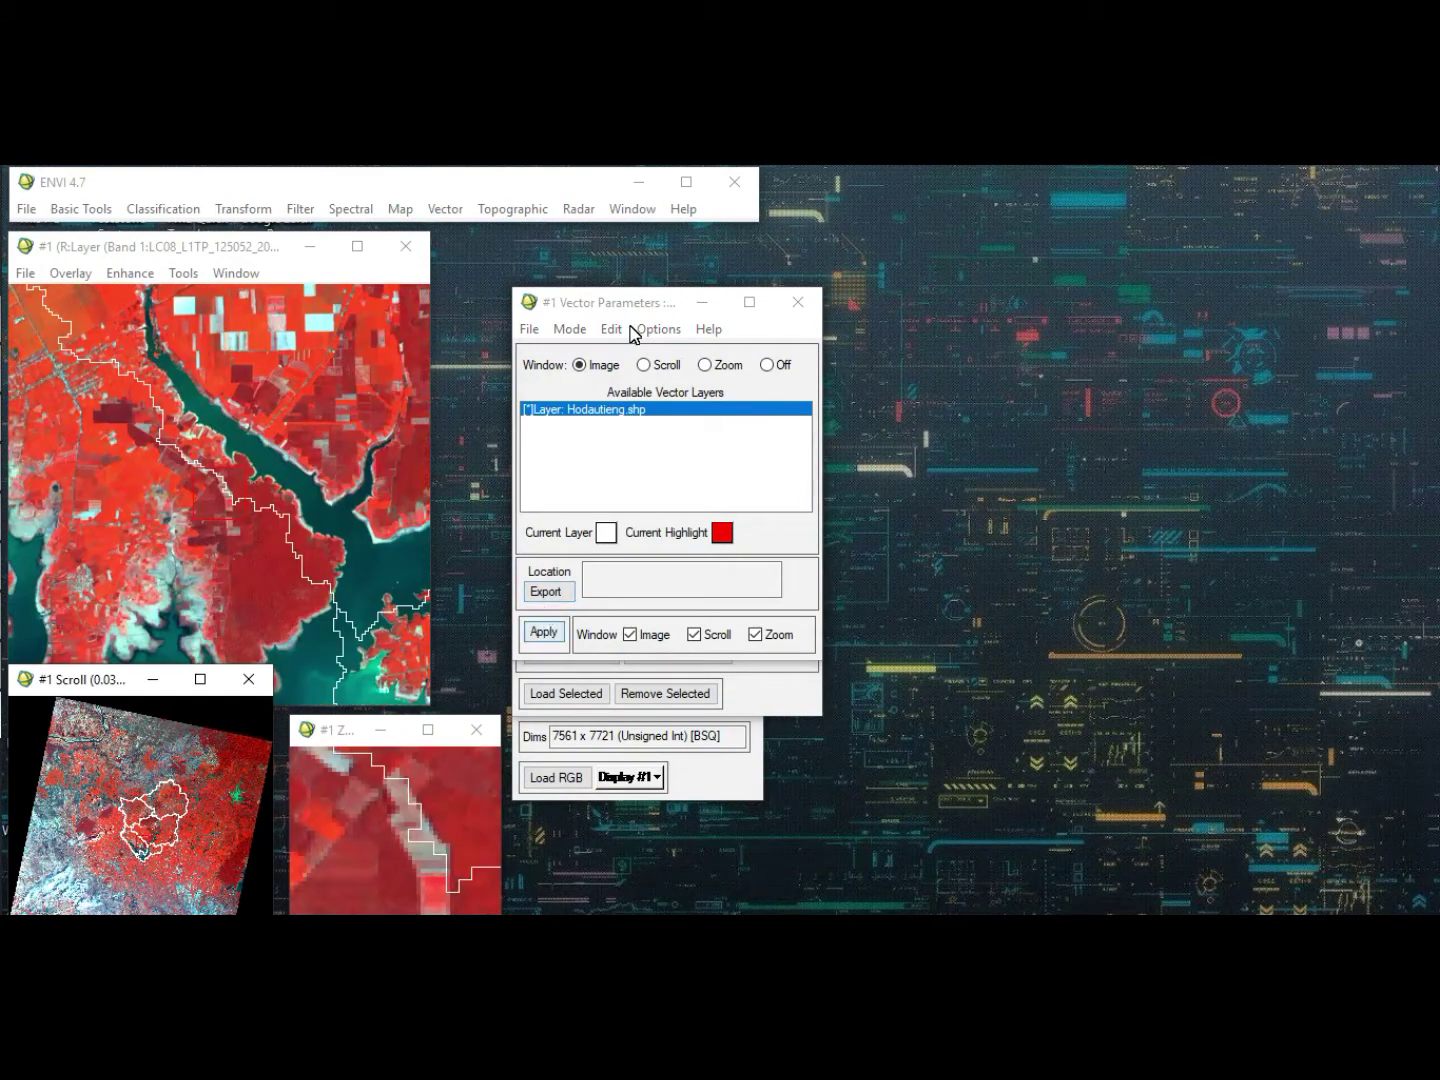
- Close the Vector Parameters window of Display #1 and try to open Hodautieng_.evf again
drag(631, 301, 653, 449)
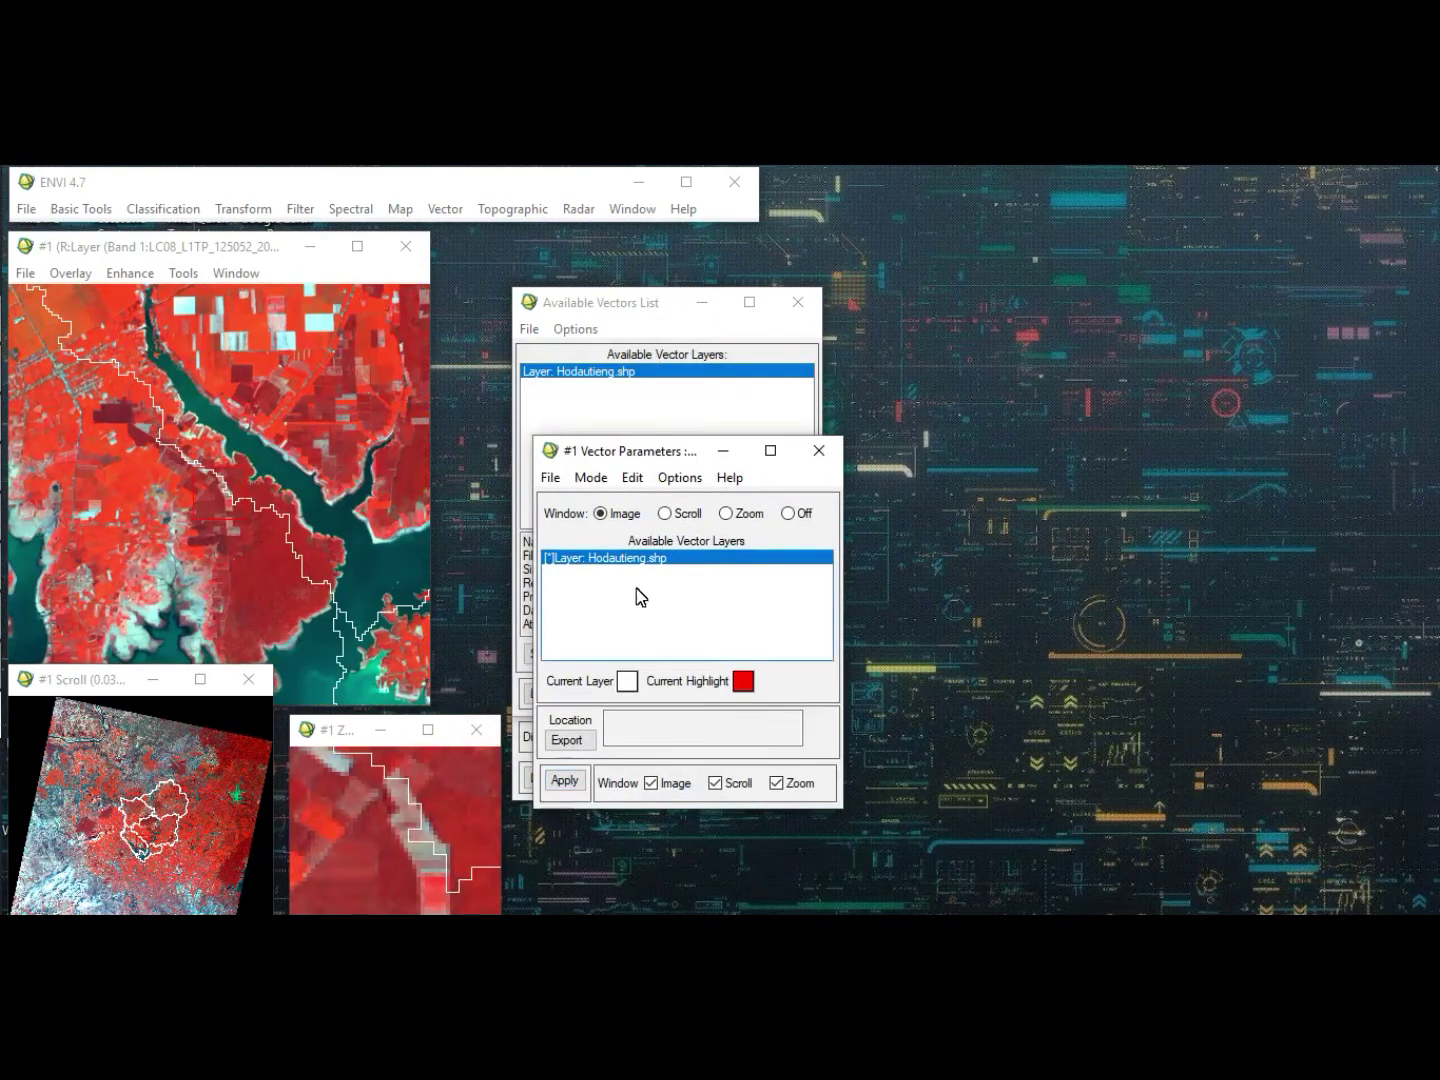
click(818, 450)
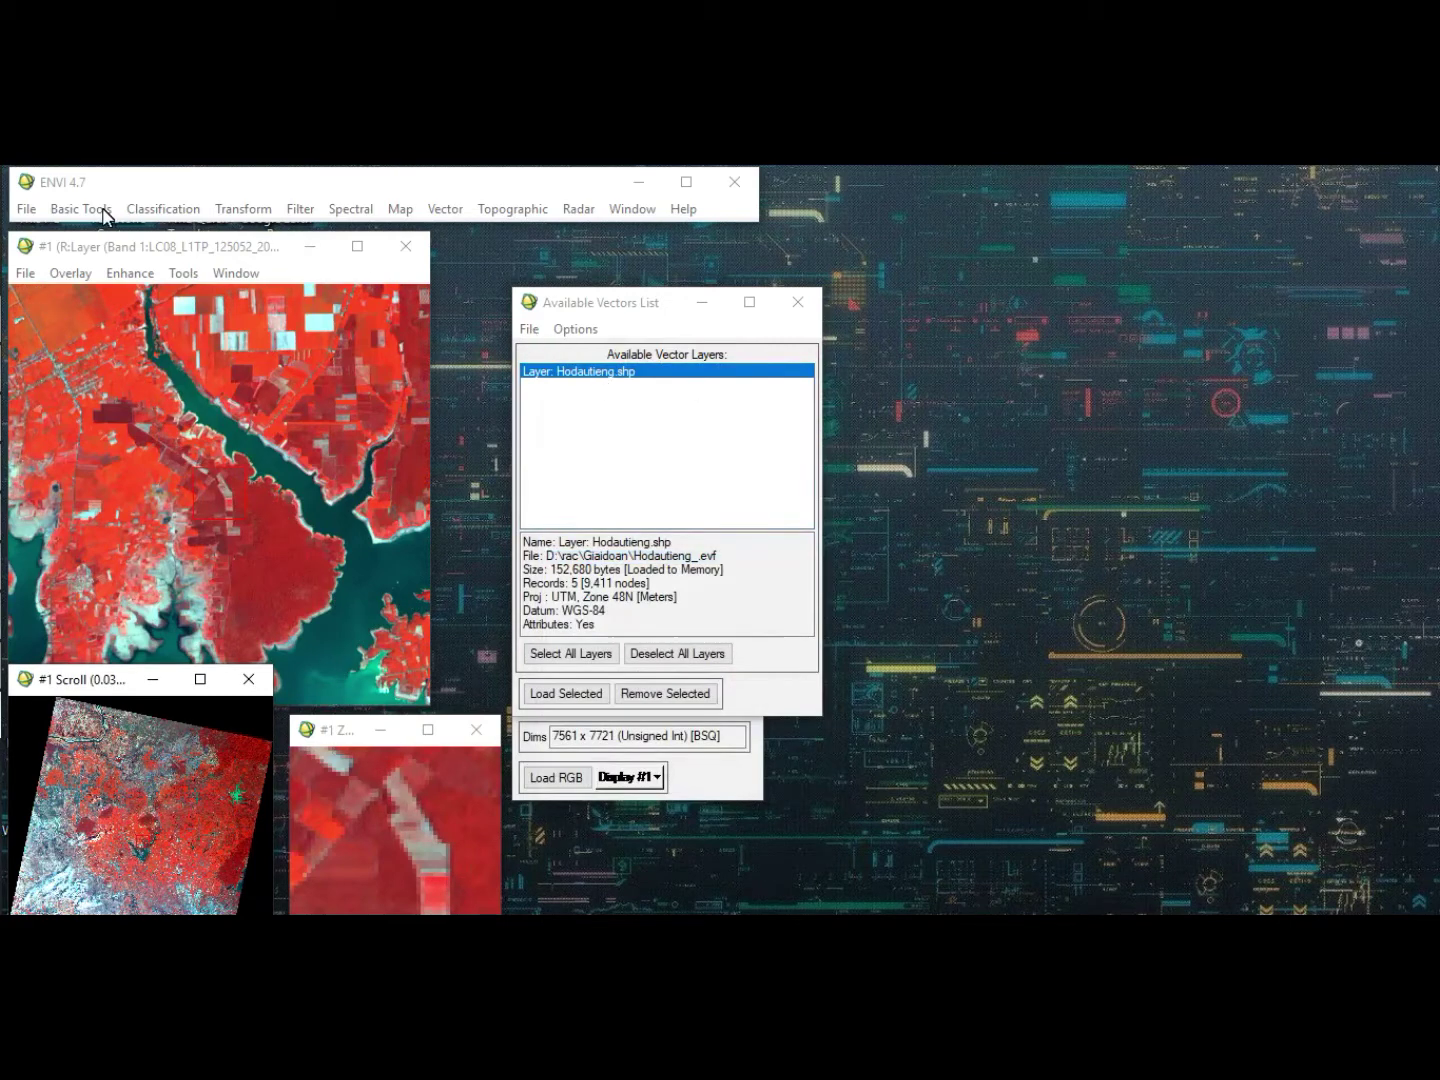
click(26, 208)
mouse_move(81, 208)
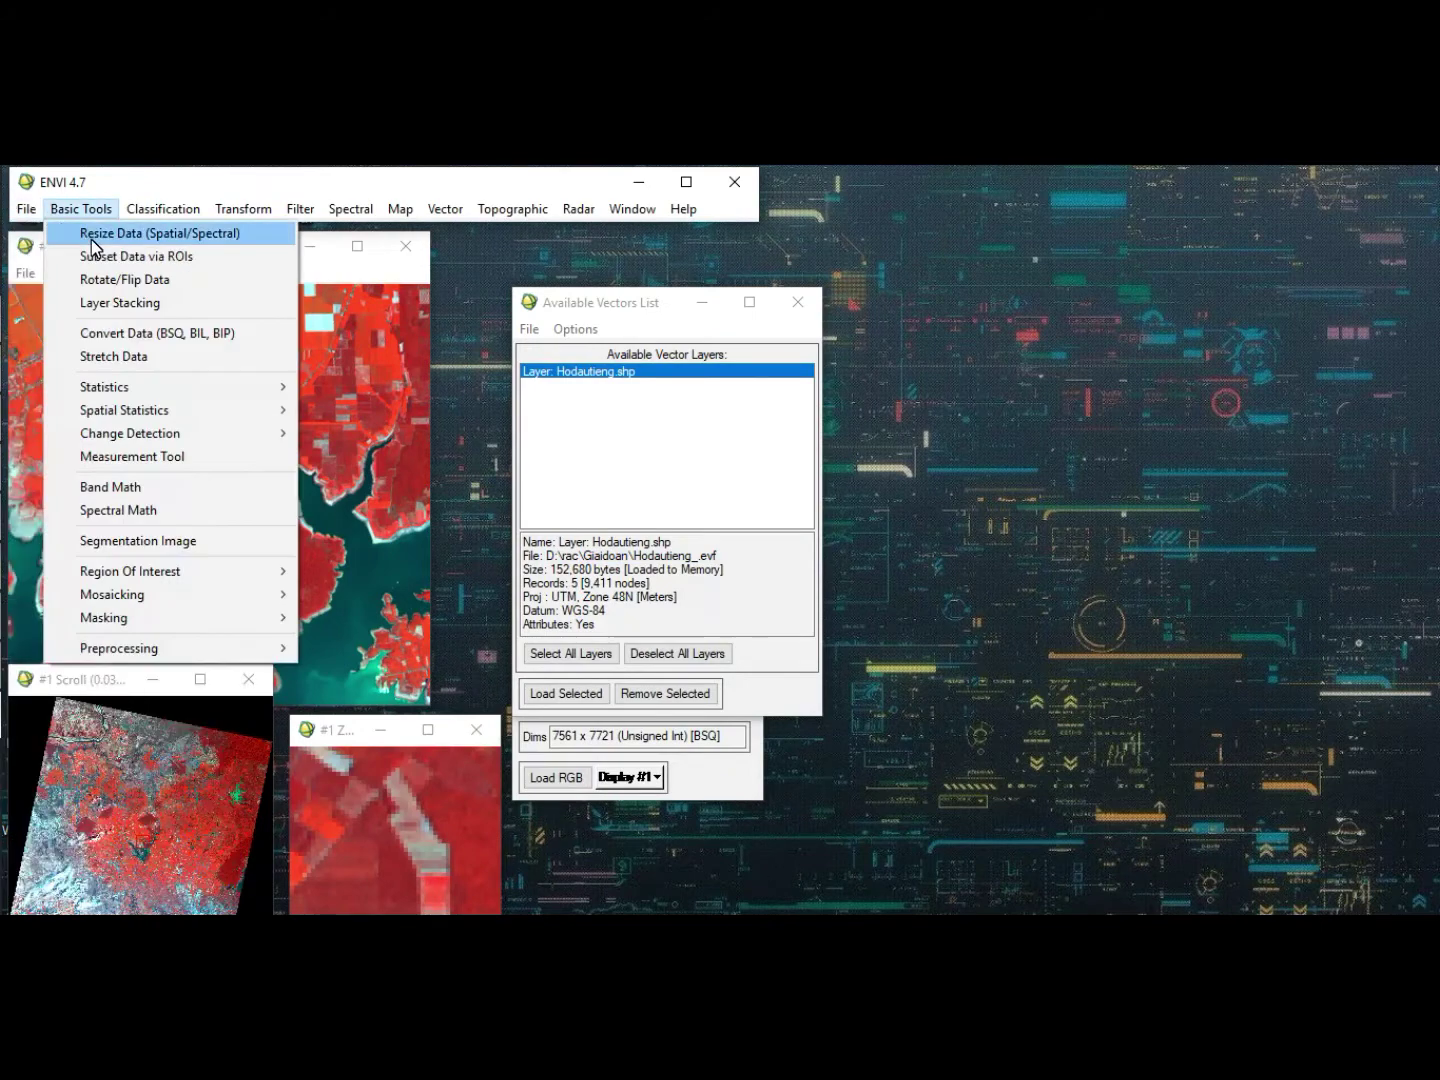
mouse_move(26, 208)
click(90, 252)
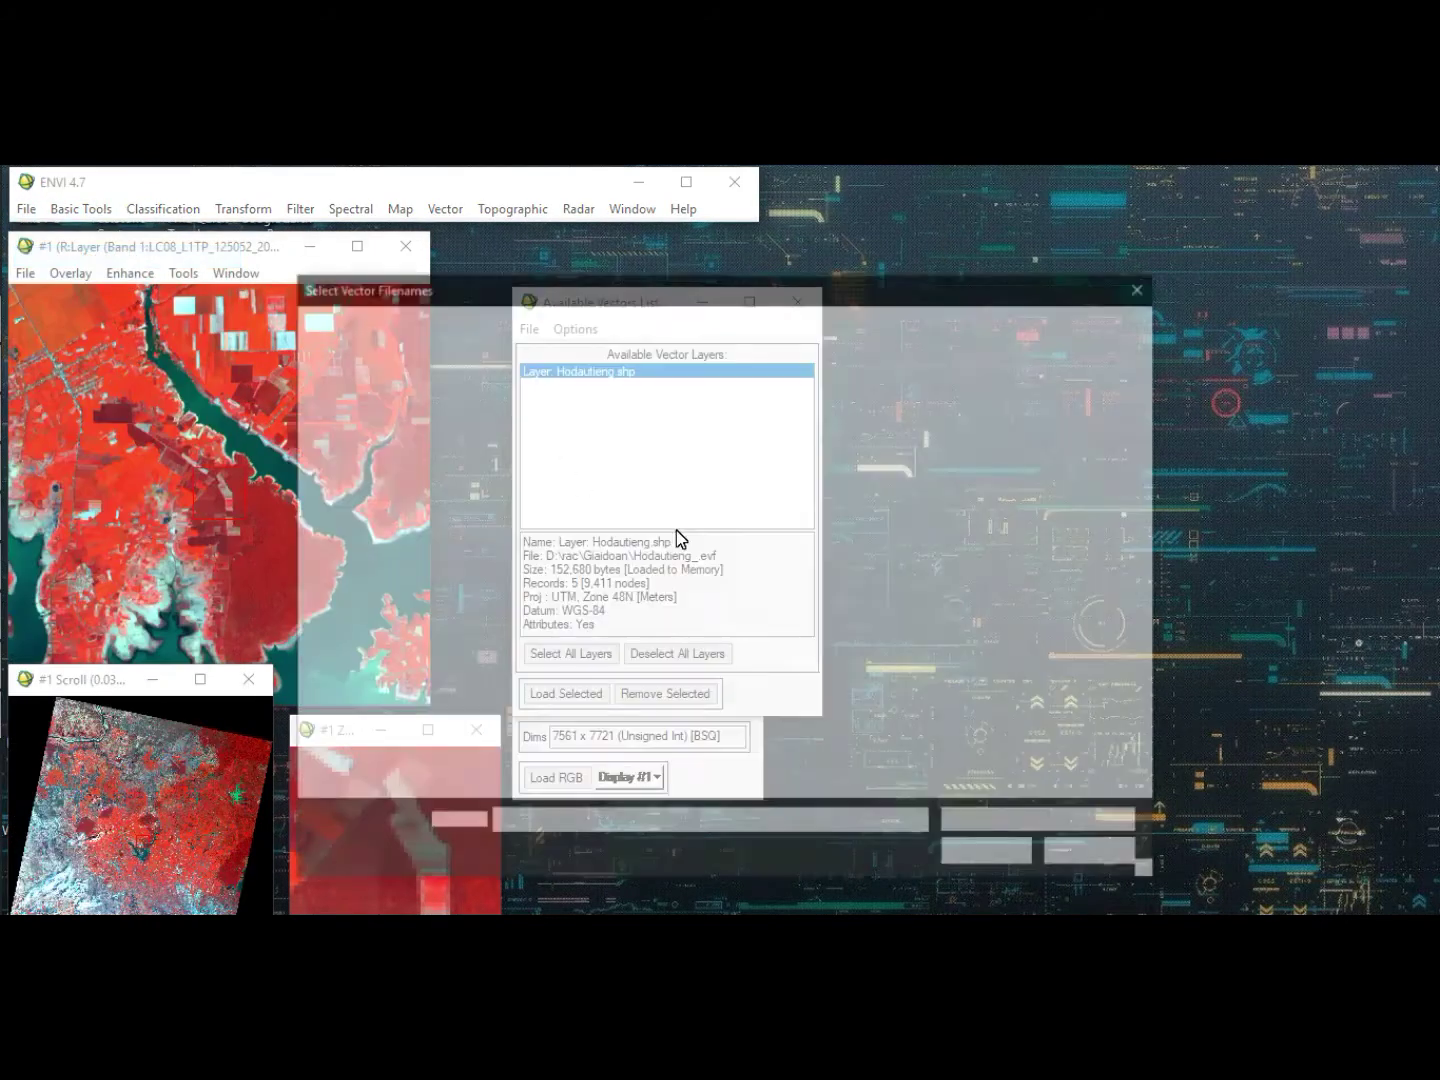
double_click(1000, 451)
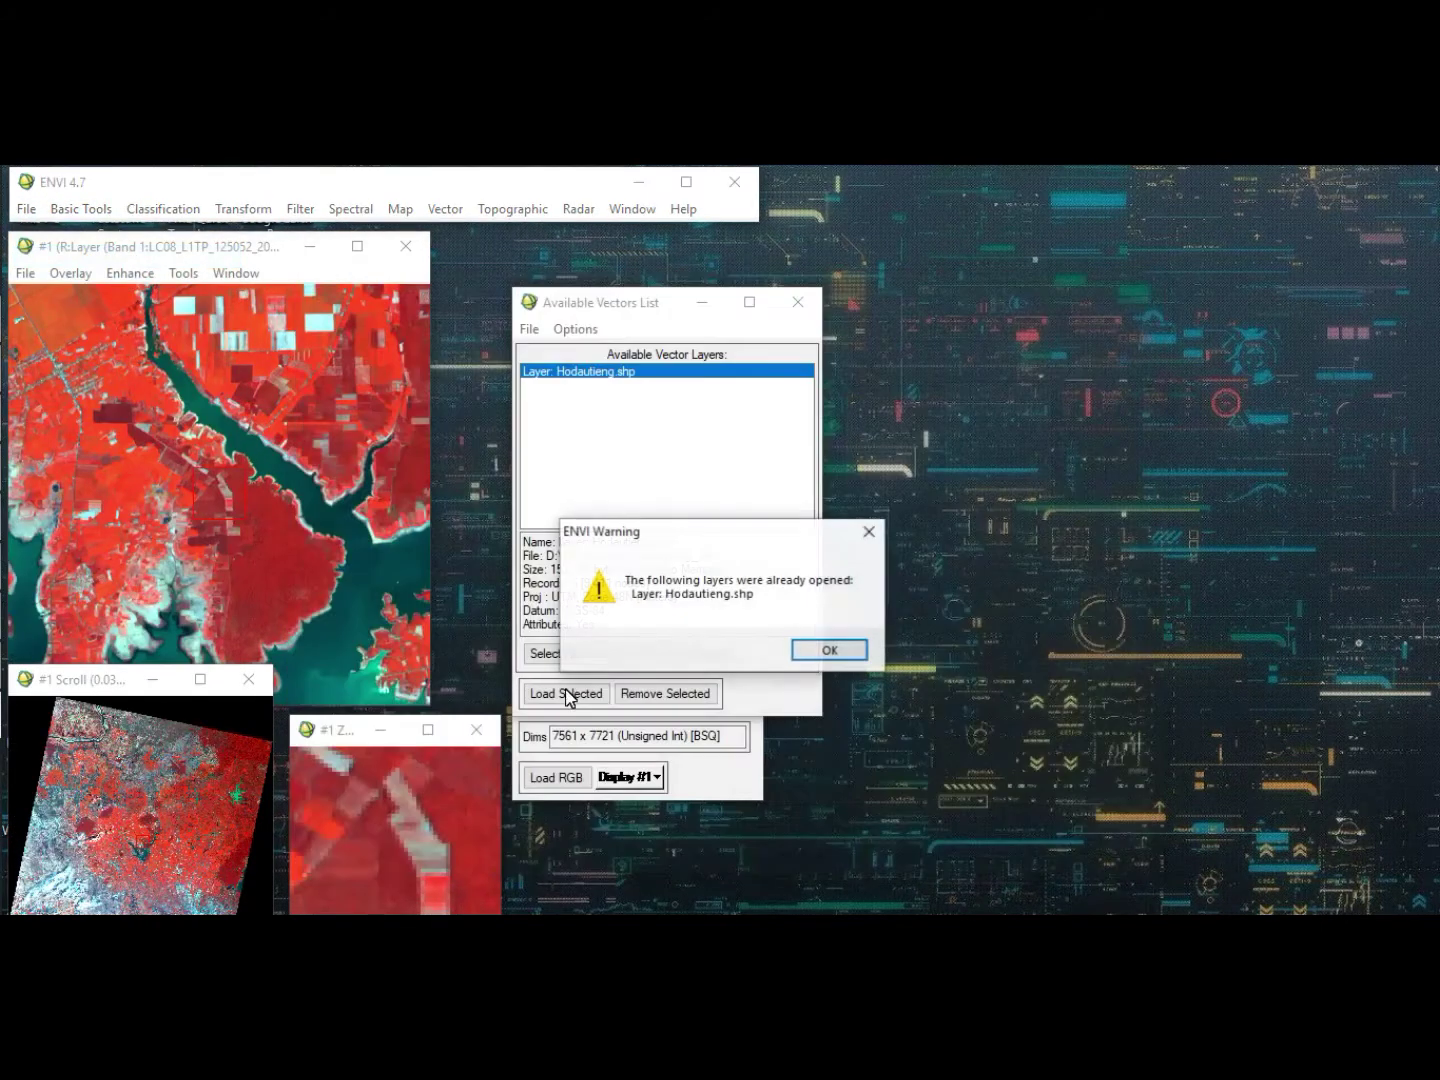
click(829, 652)
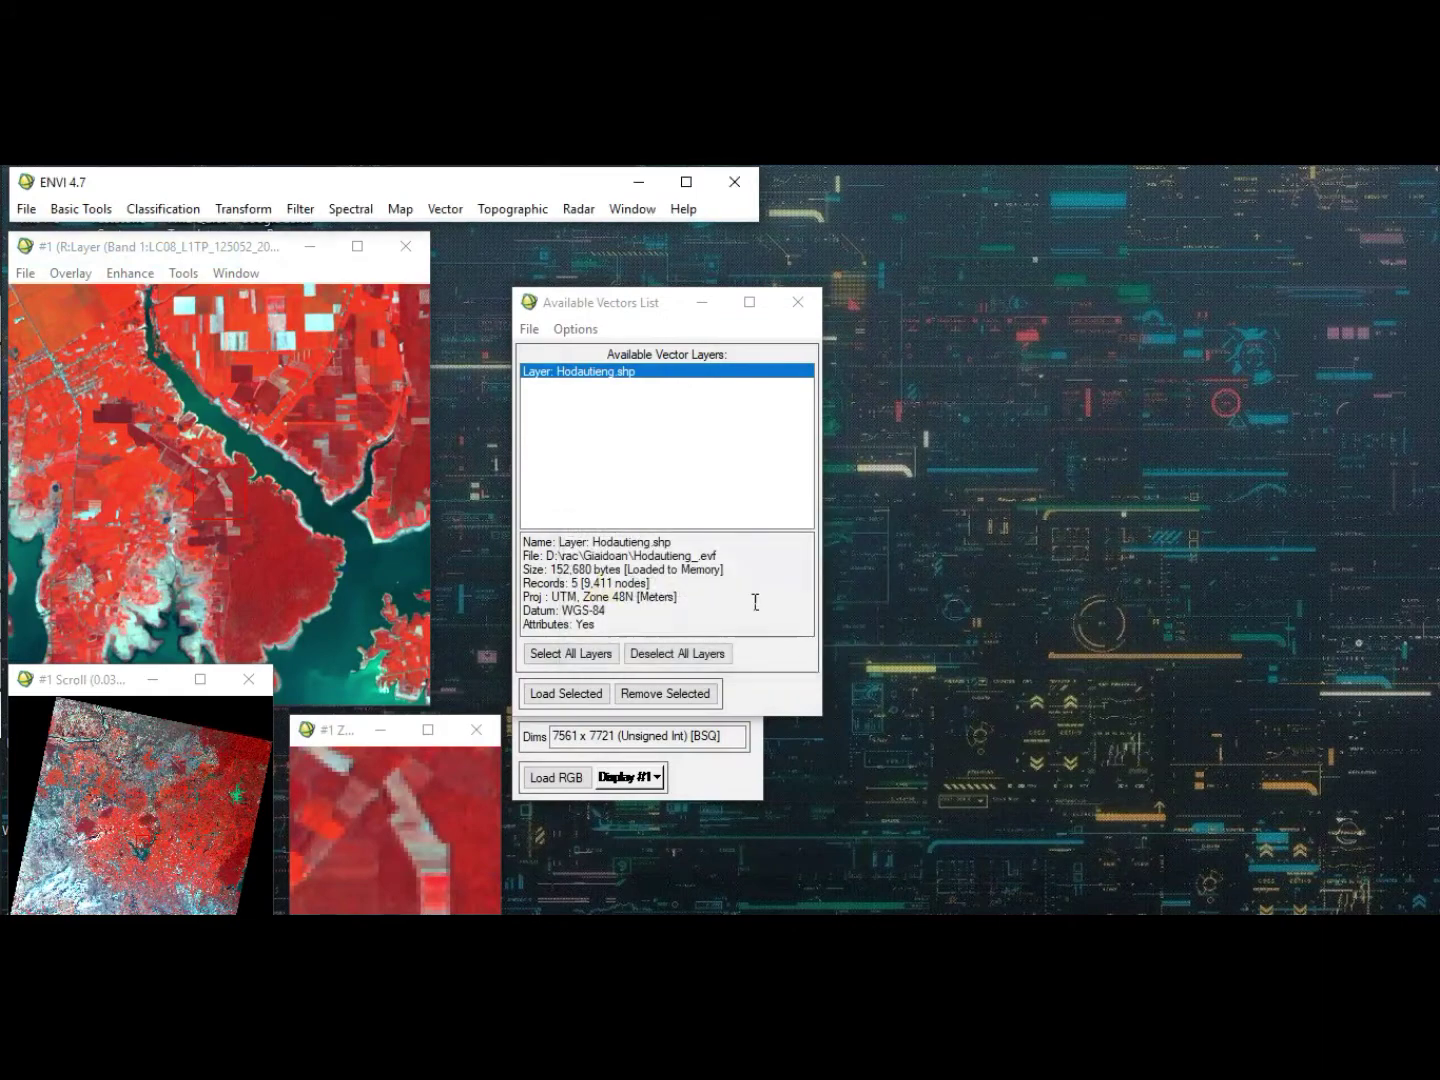
- Reload the selected Hodautieng.shp layer into Display #1 and minimise its Vector Parameters window
click(599, 706)
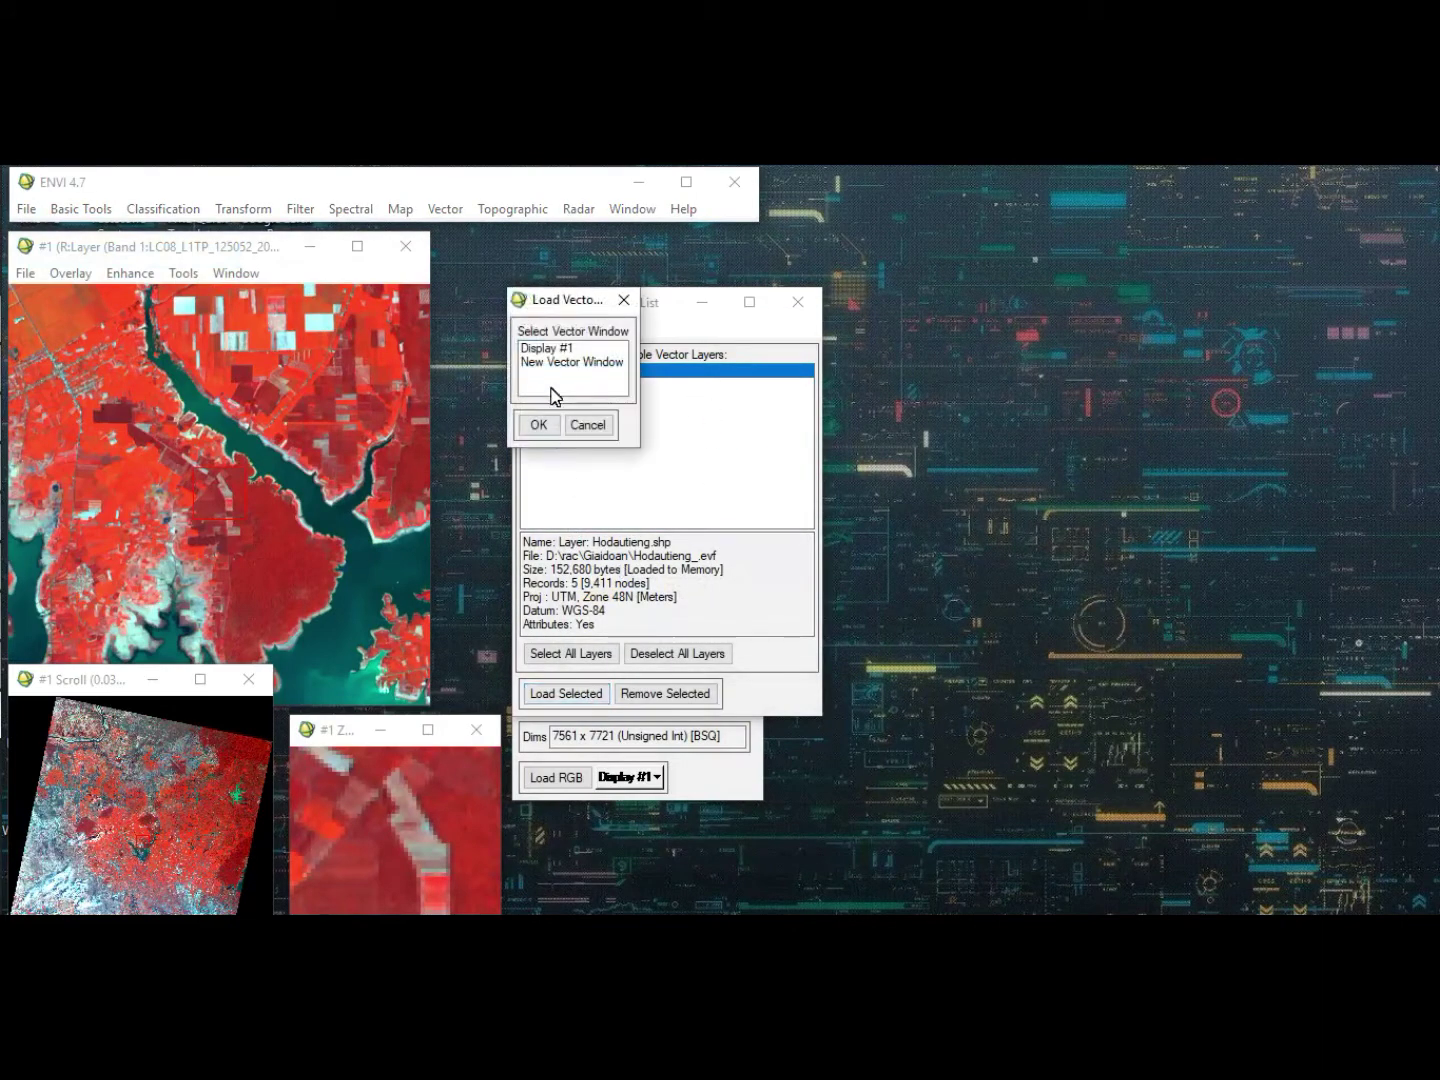
click(550, 362)
click(535, 349)
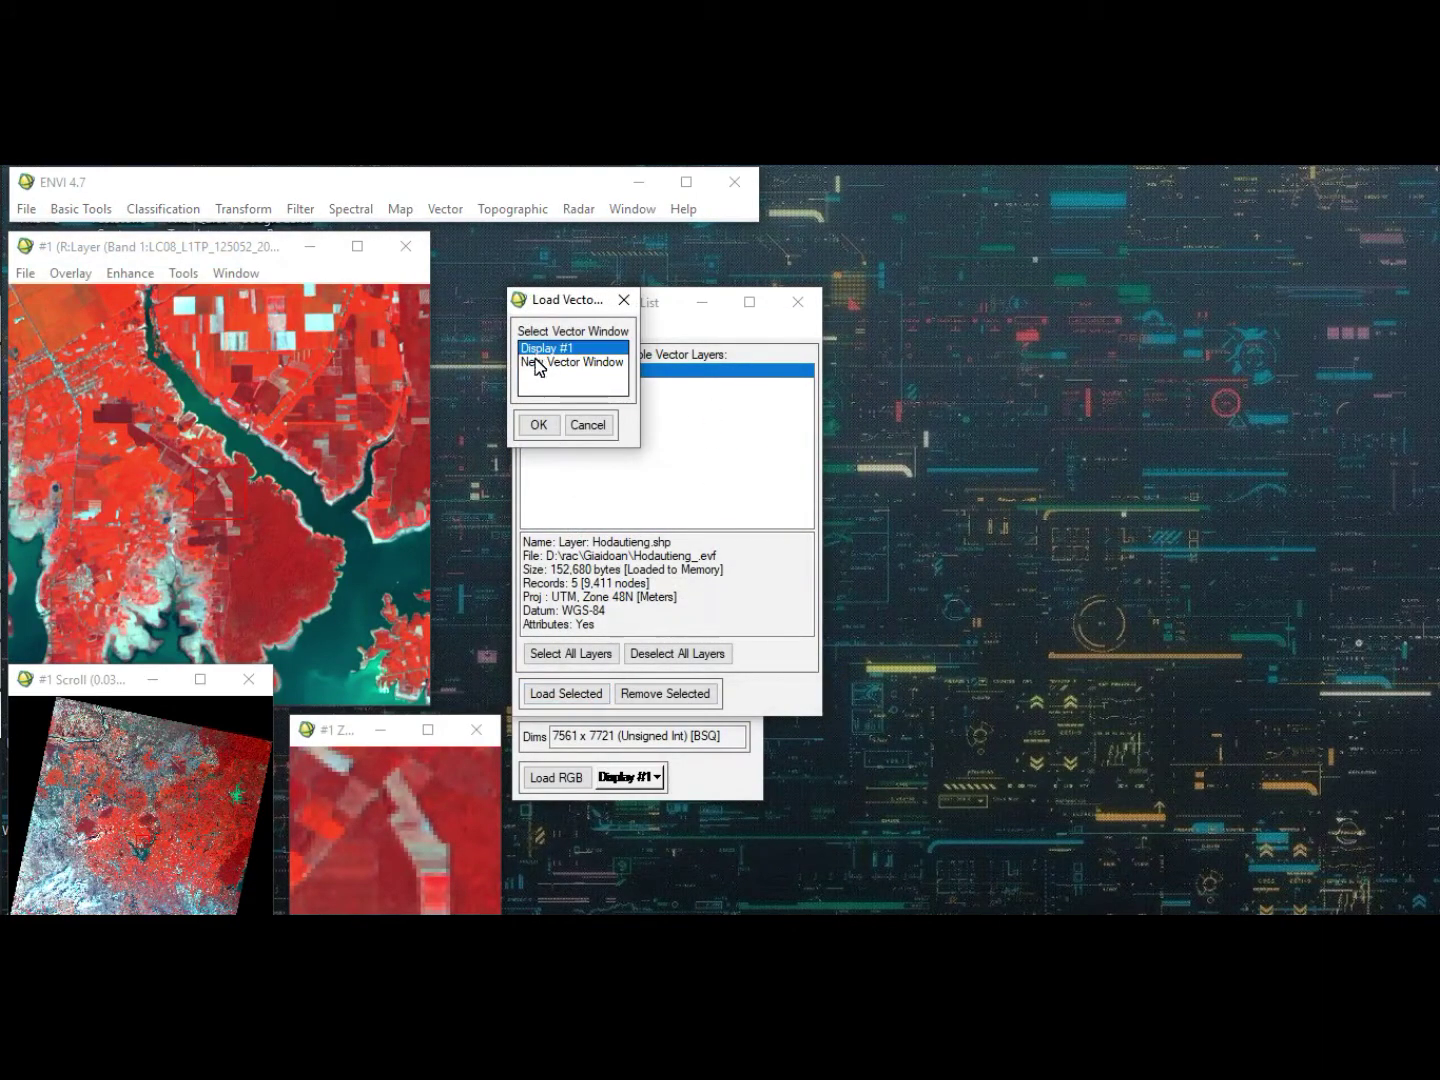
click(540, 426)
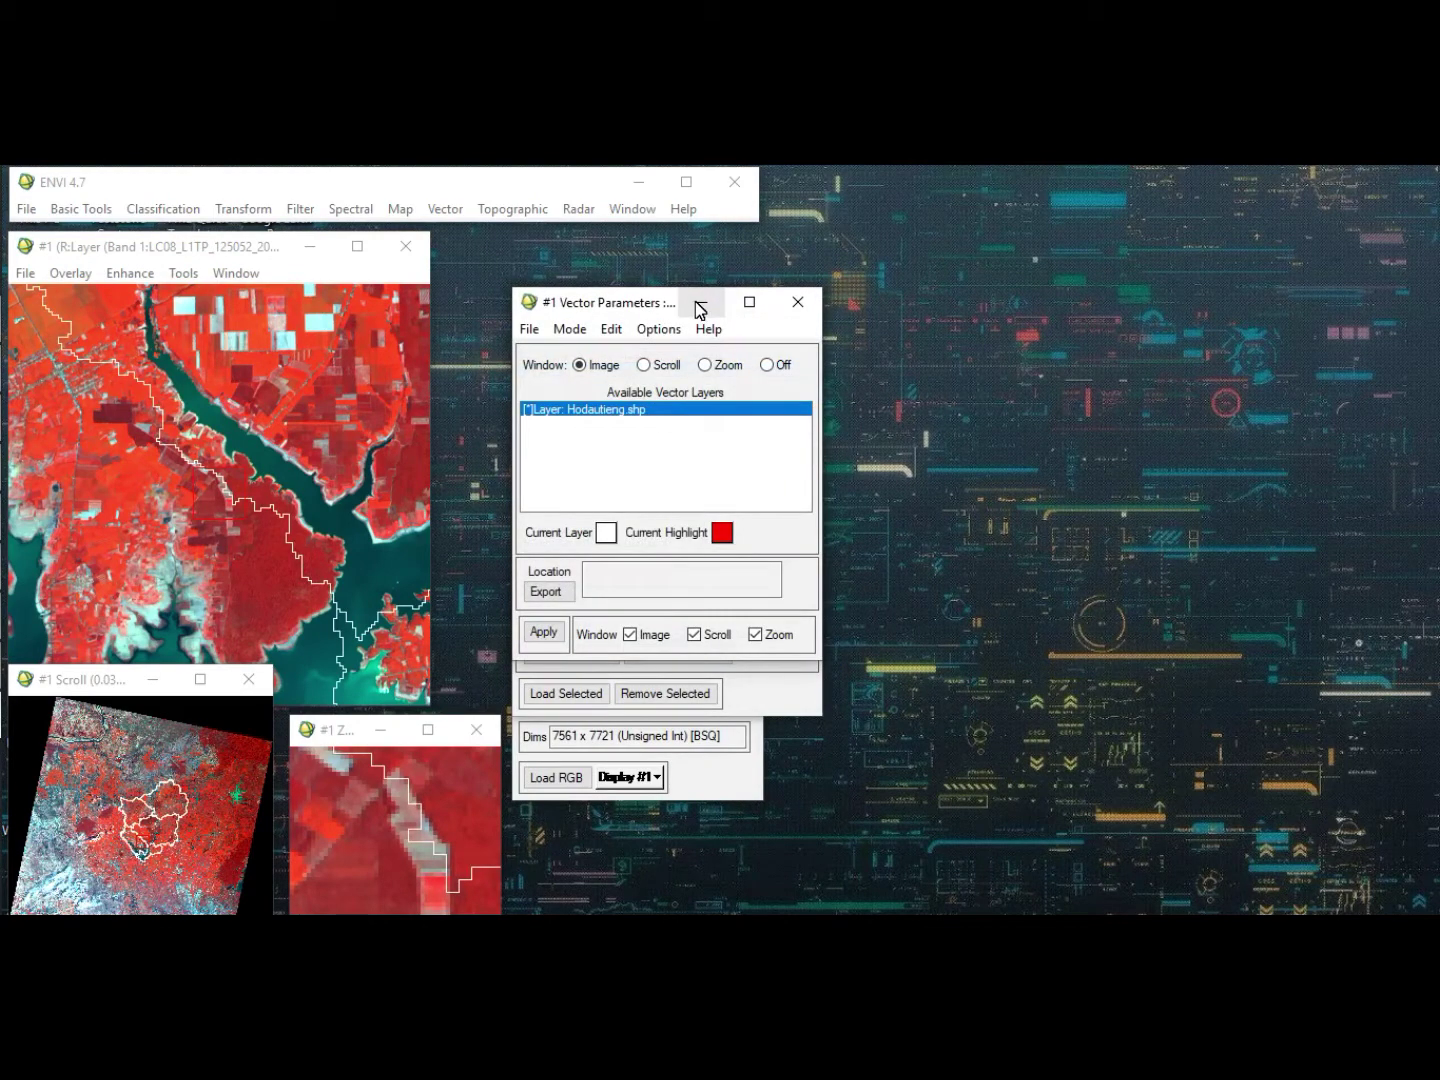
click(699, 310)
- Export the Hodautieng.shp layer to an ROI associated with the anhgoi2016 image
click(529, 329)
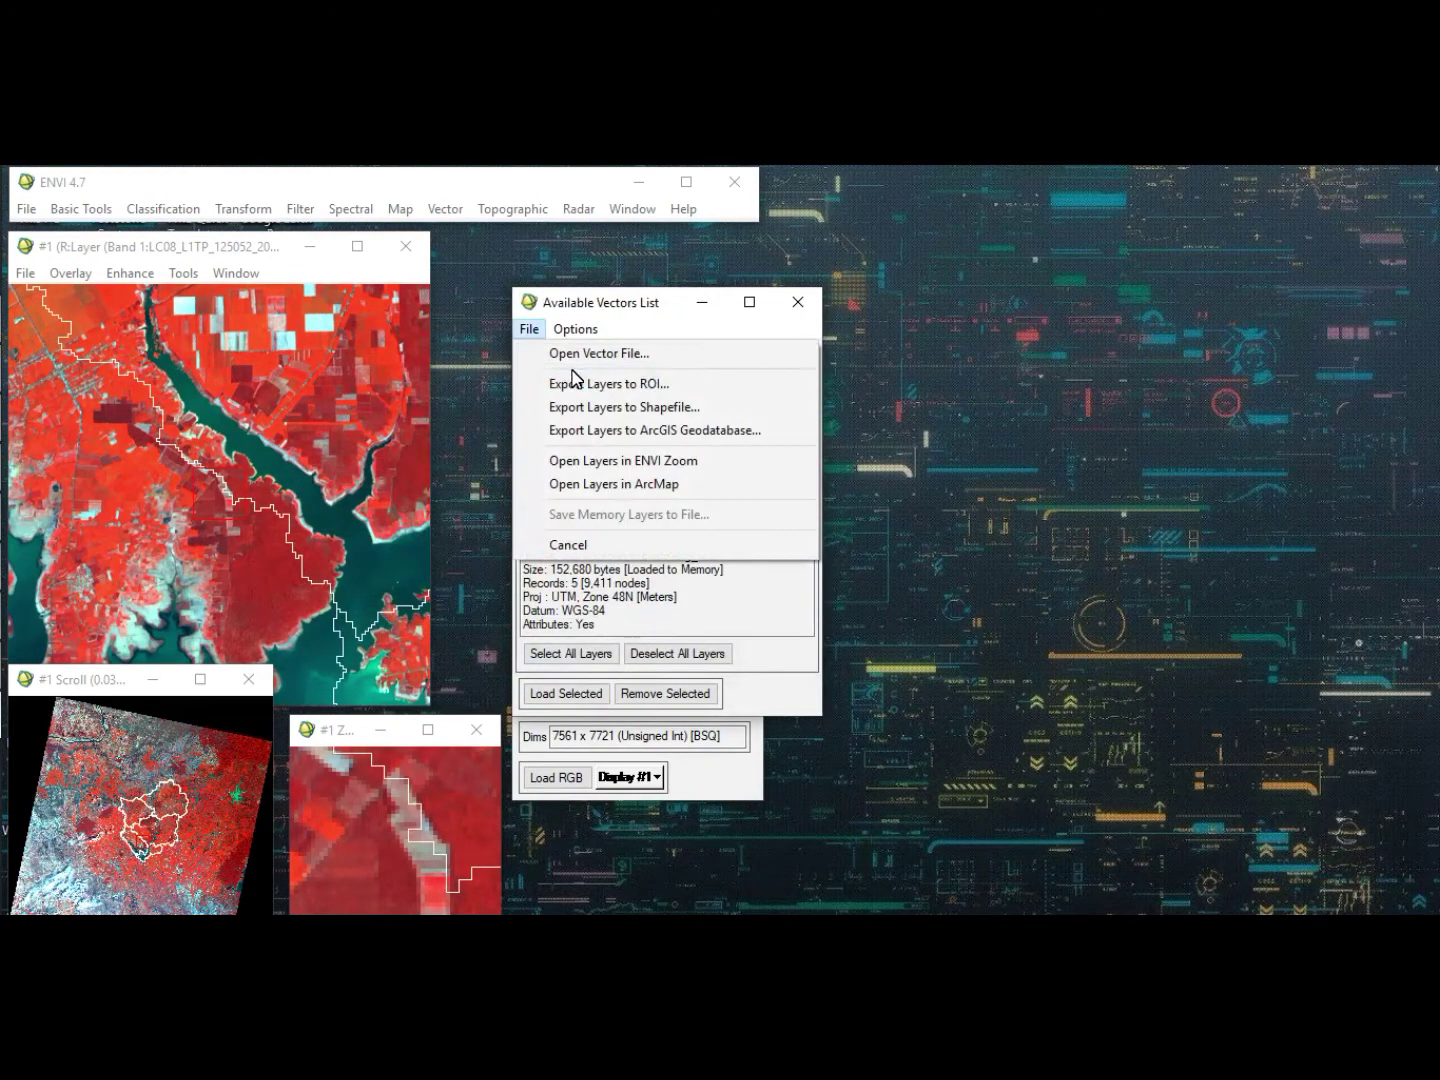
click(657, 385)
click(267, 355)
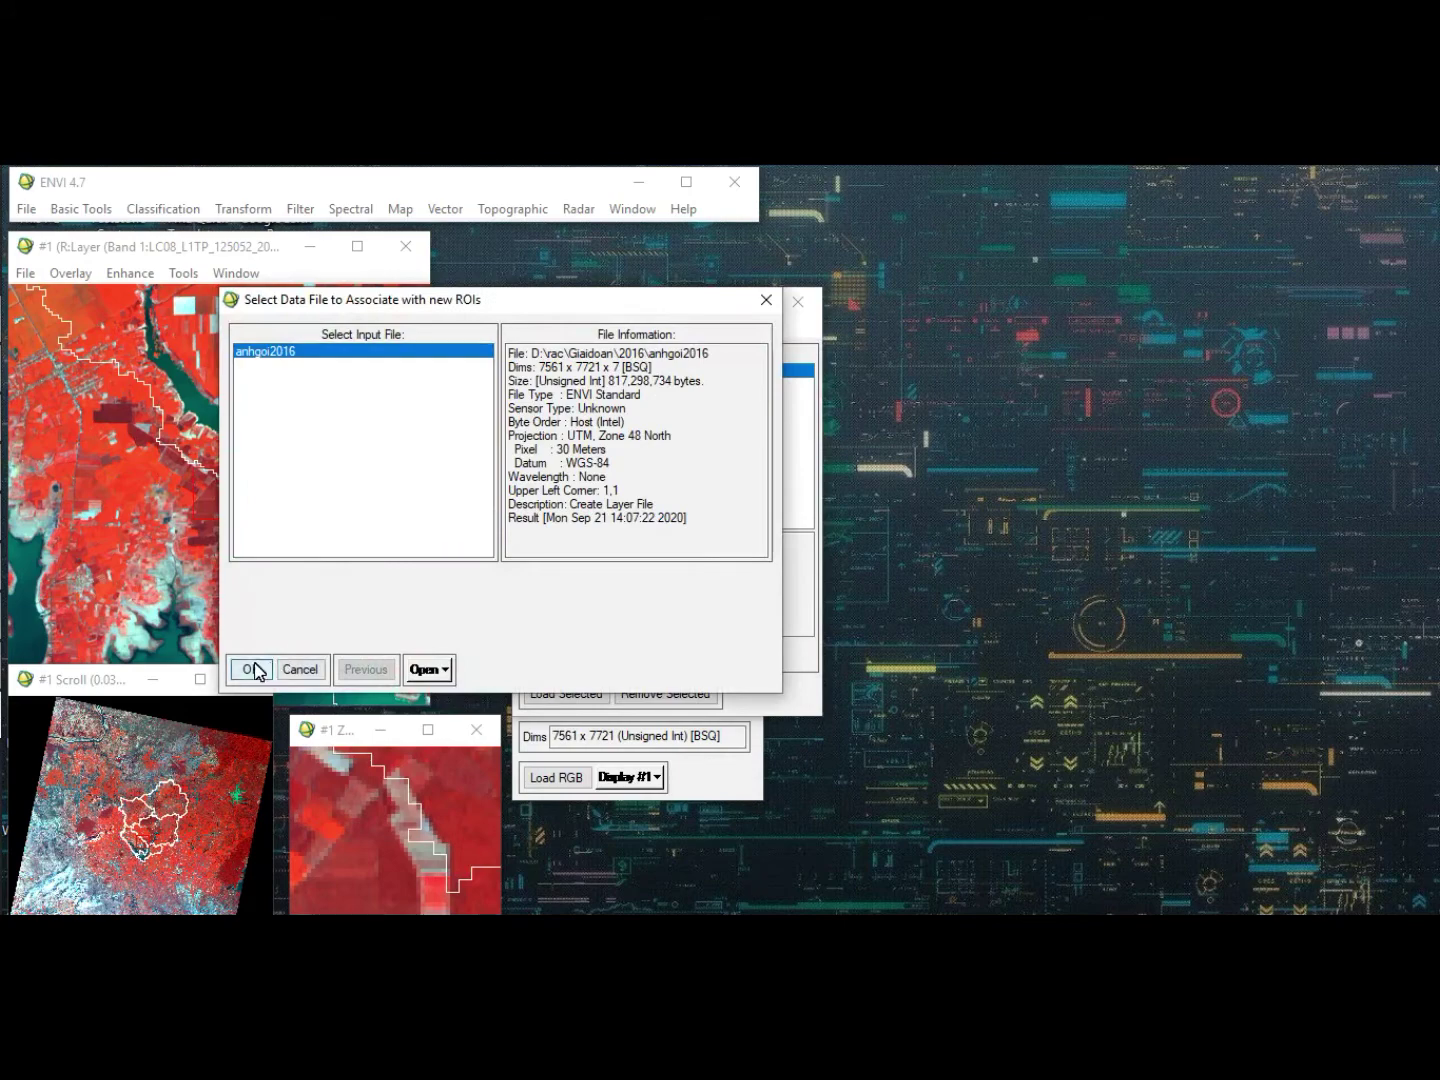
click(252, 669)
click(537, 616)
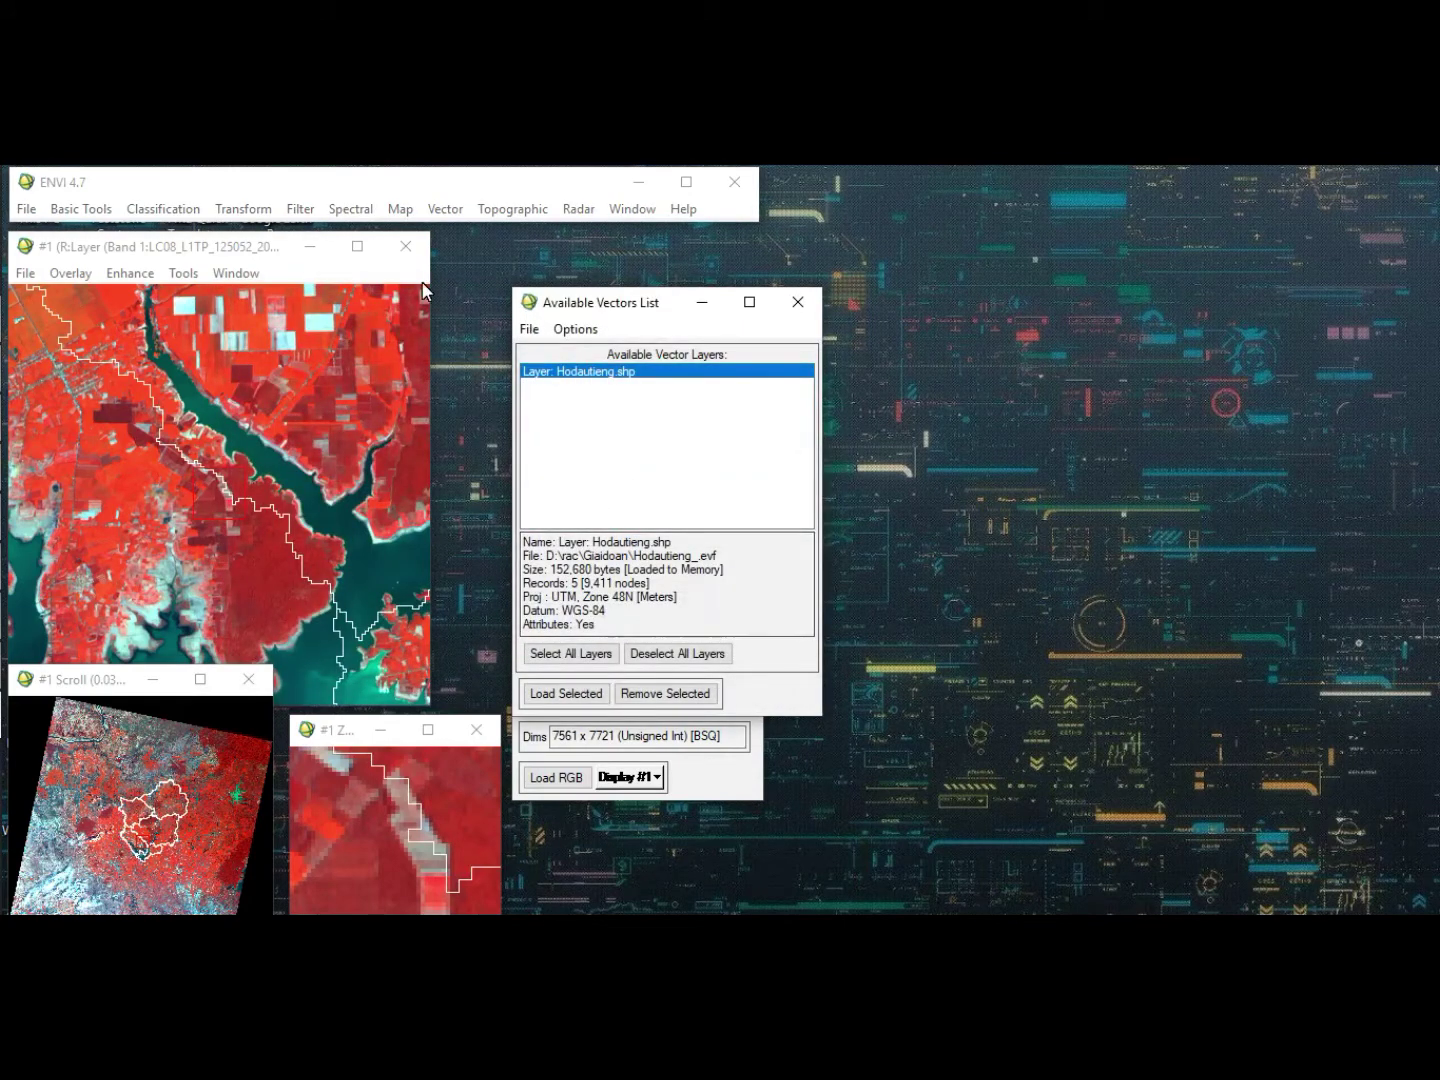
- Set up an ROI subset of anhgoi2016 using the Hodautieng.shp region, with pixels outside the ROI masked
click(75, 276)
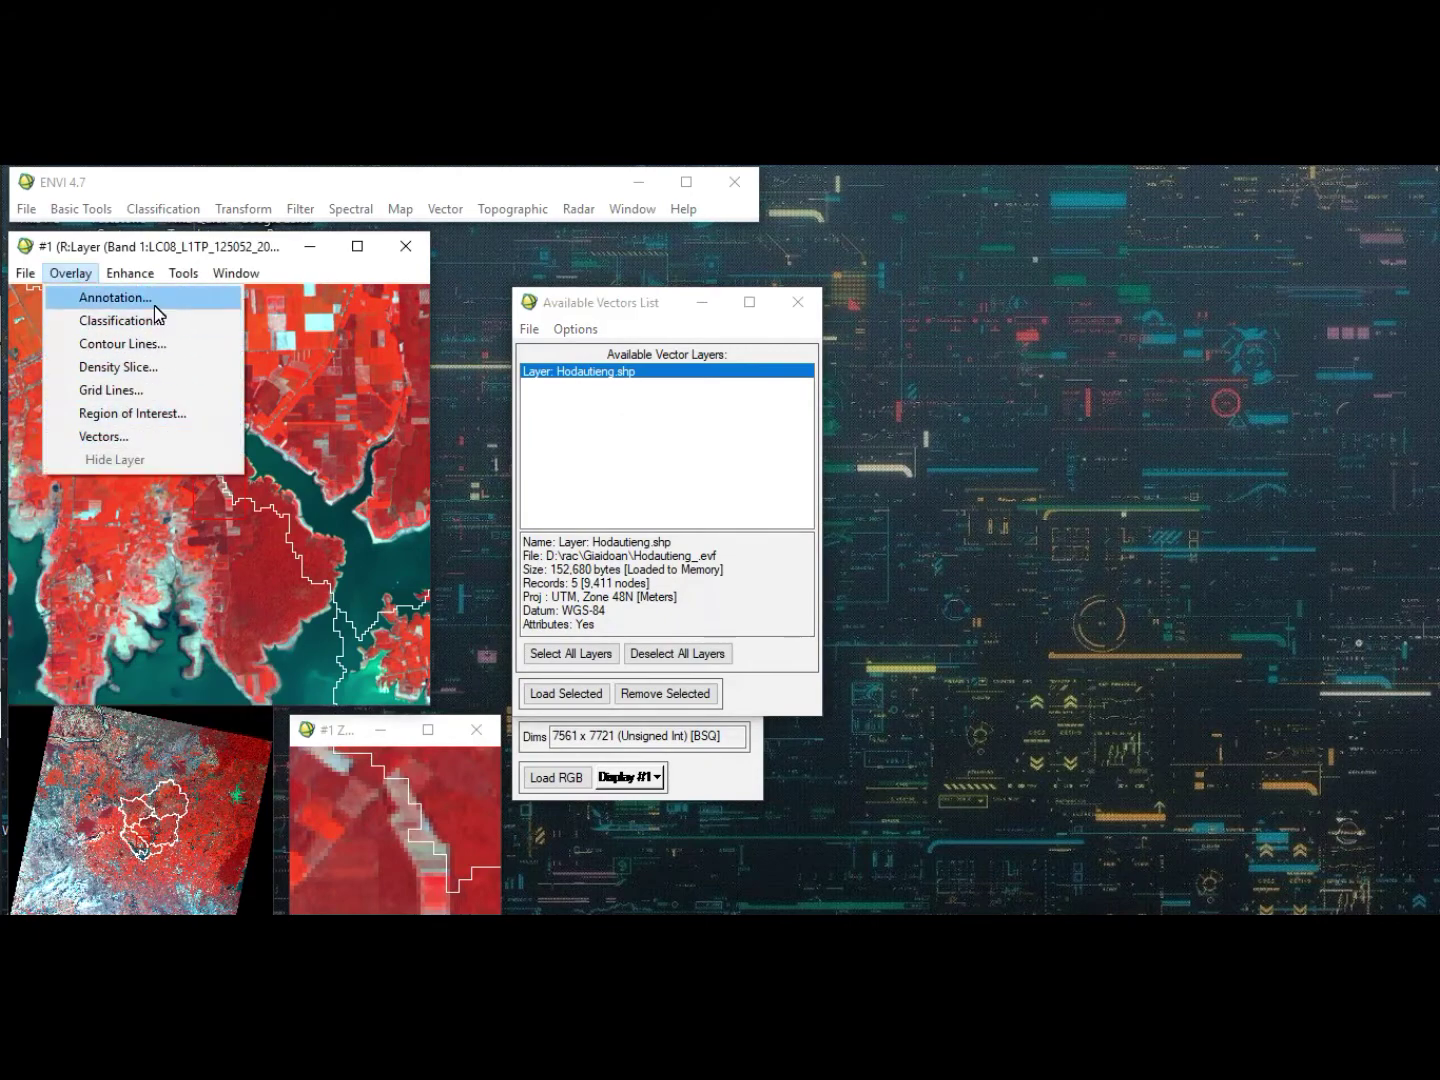
click(142, 412)
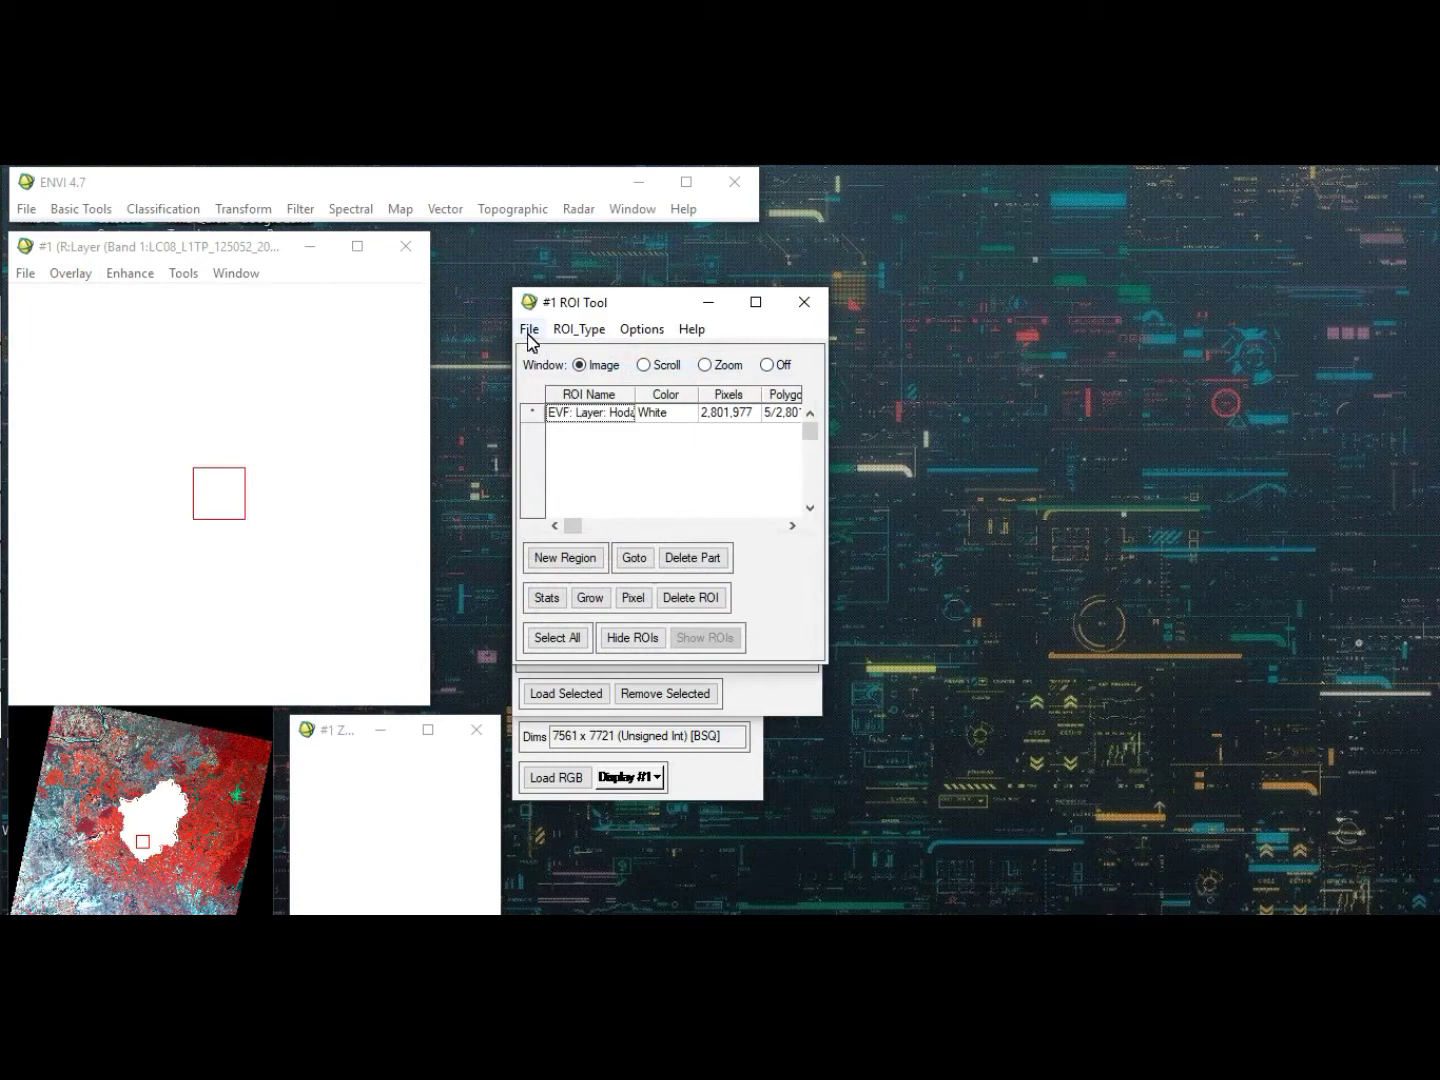
click(529, 331)
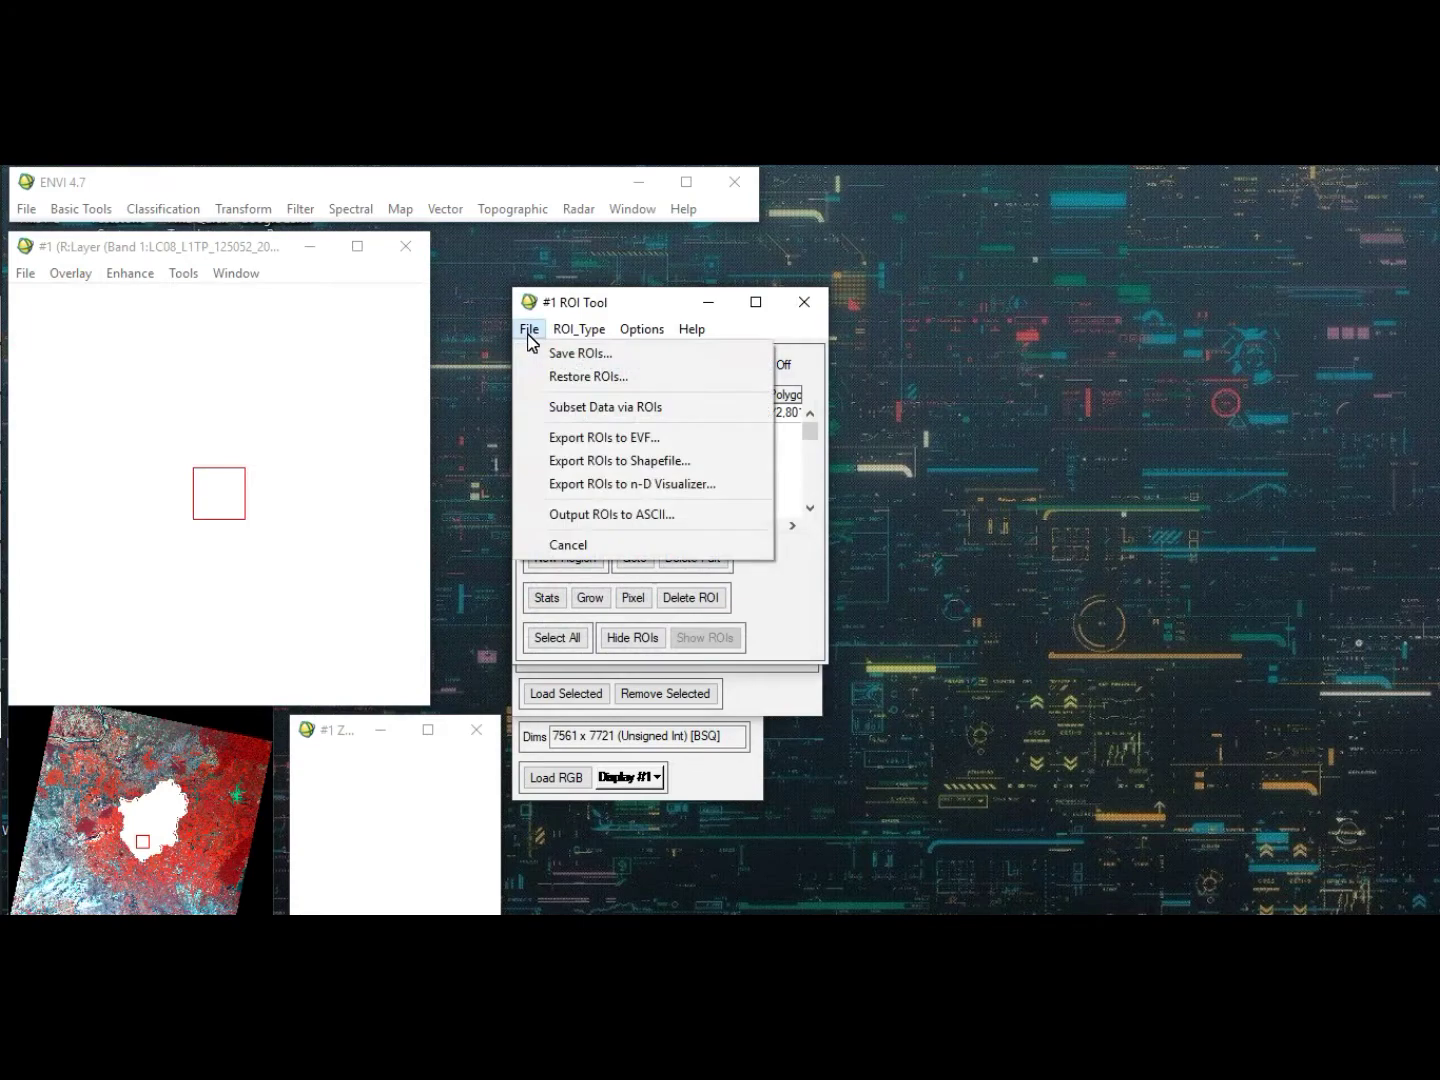
click(642, 405)
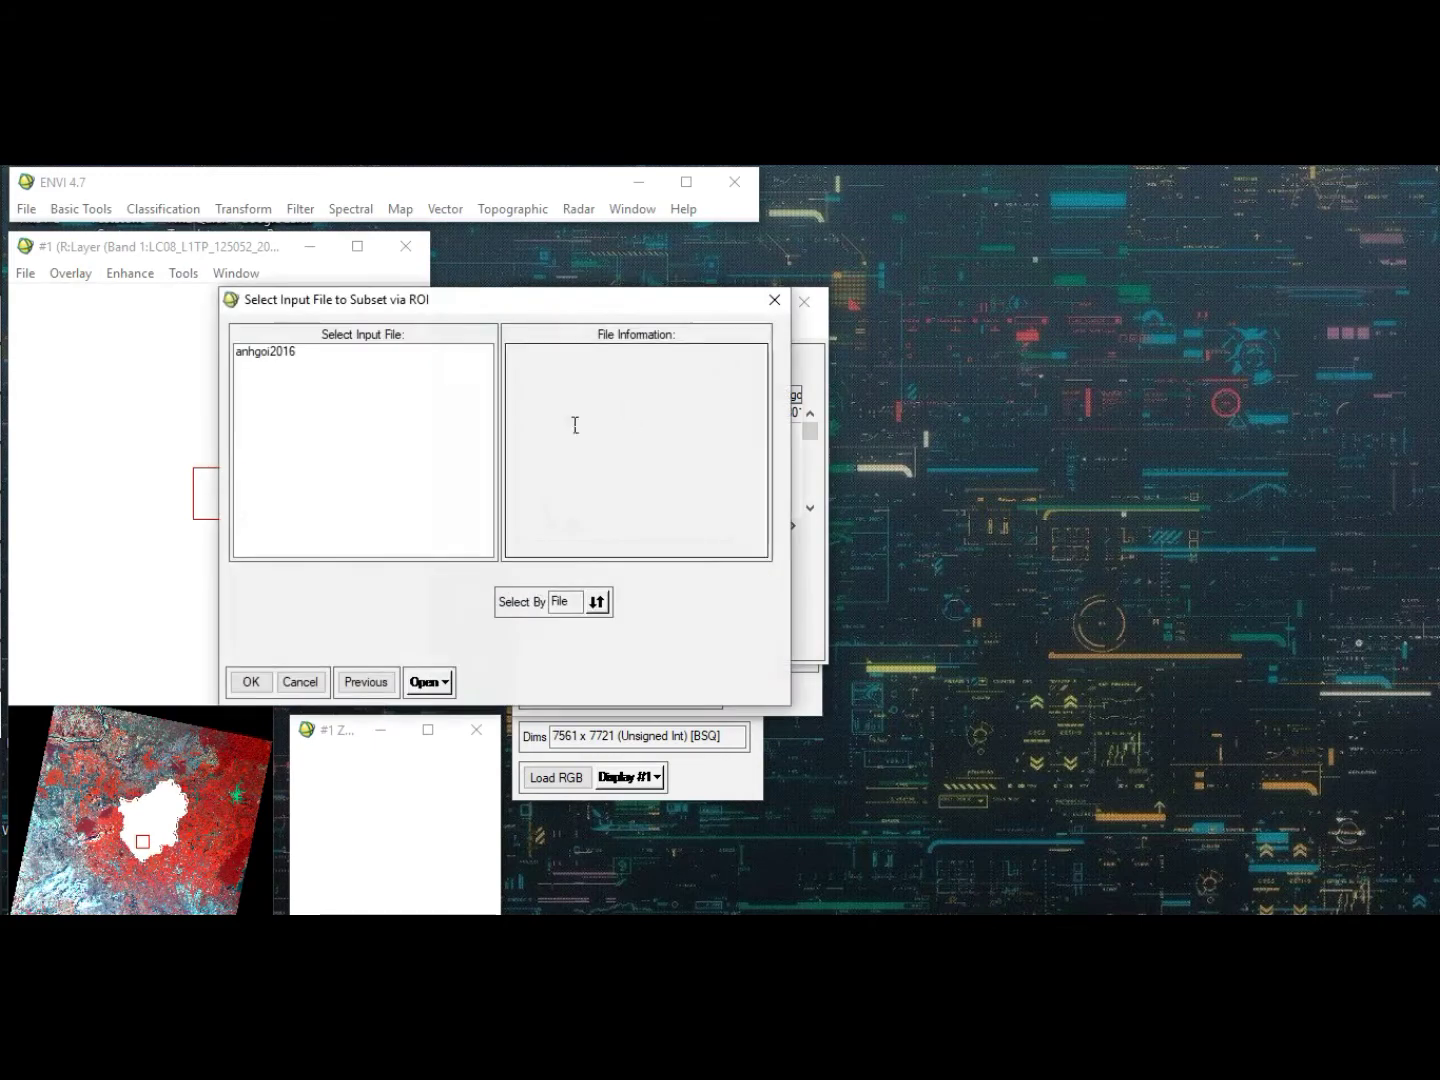
click(268, 353)
click(249, 683)
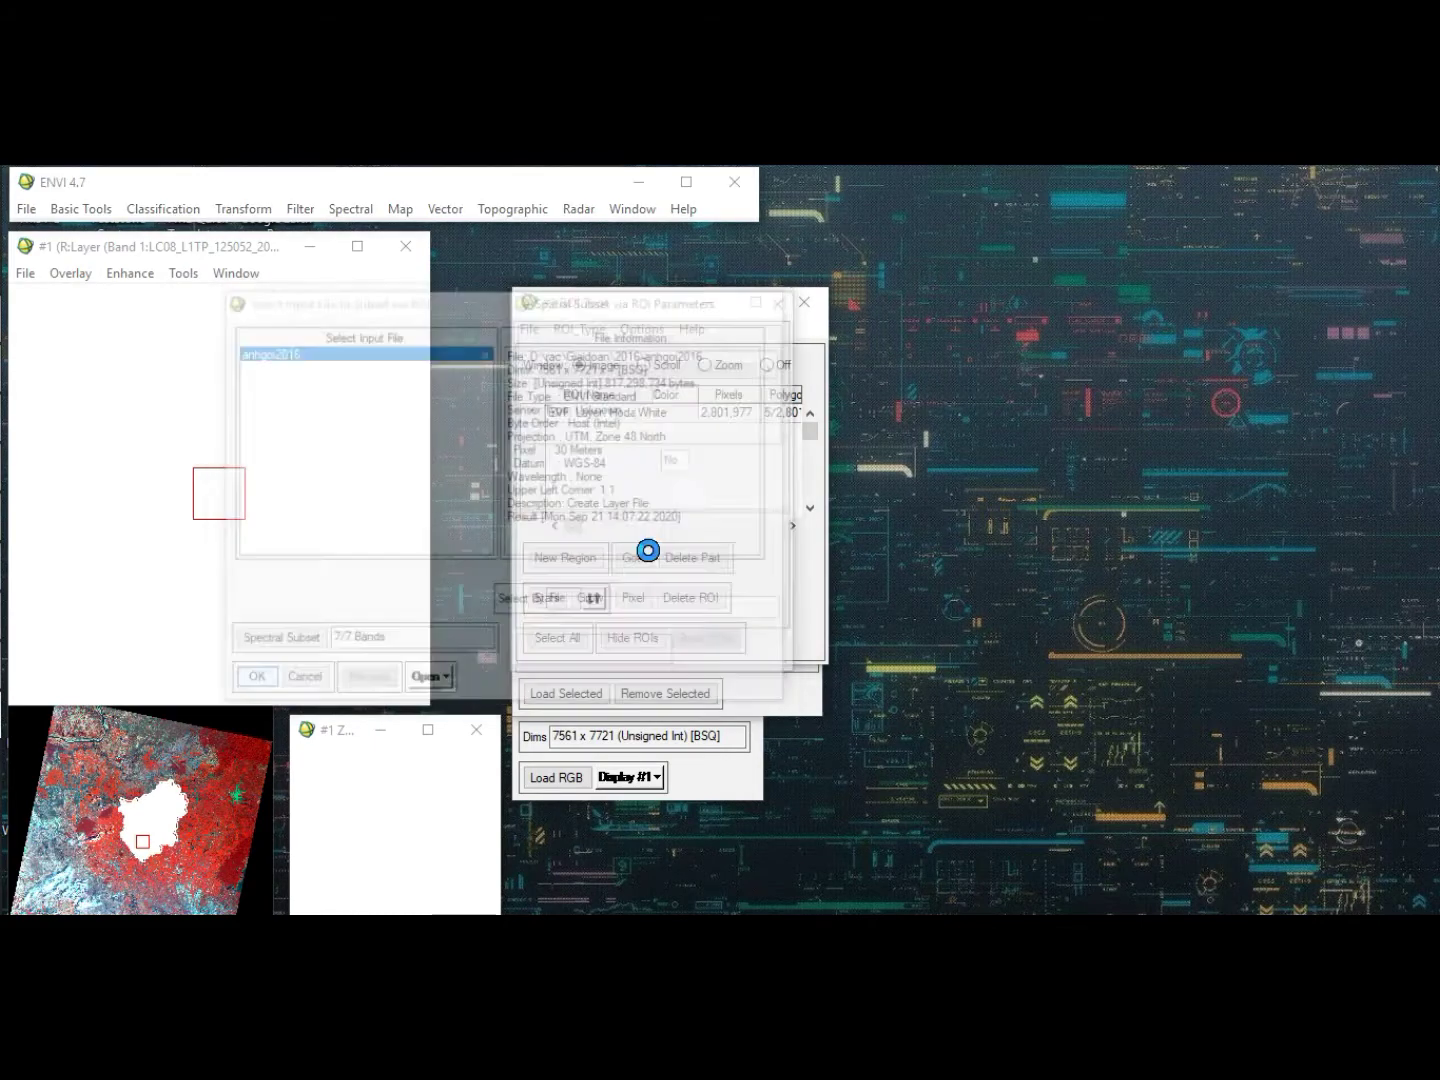
click(705, 462)
click(680, 356)
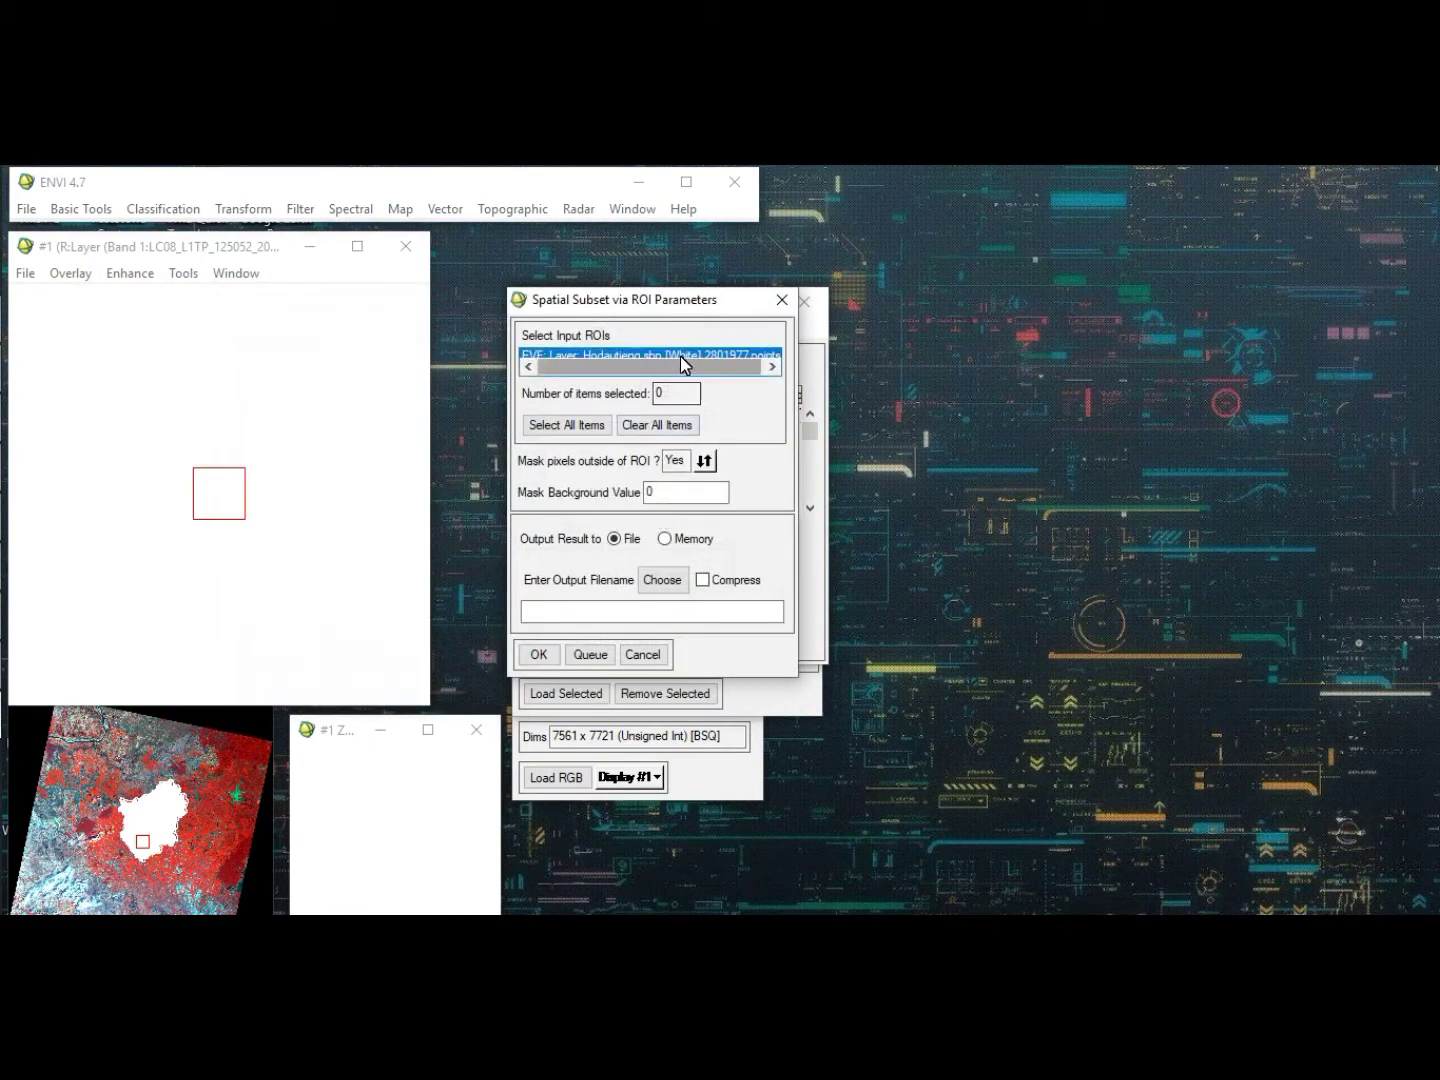
- Save the ROI subset as anhcat2016 in the D:\rac\Giaidoan\2016 folder and run it
click(670, 589)
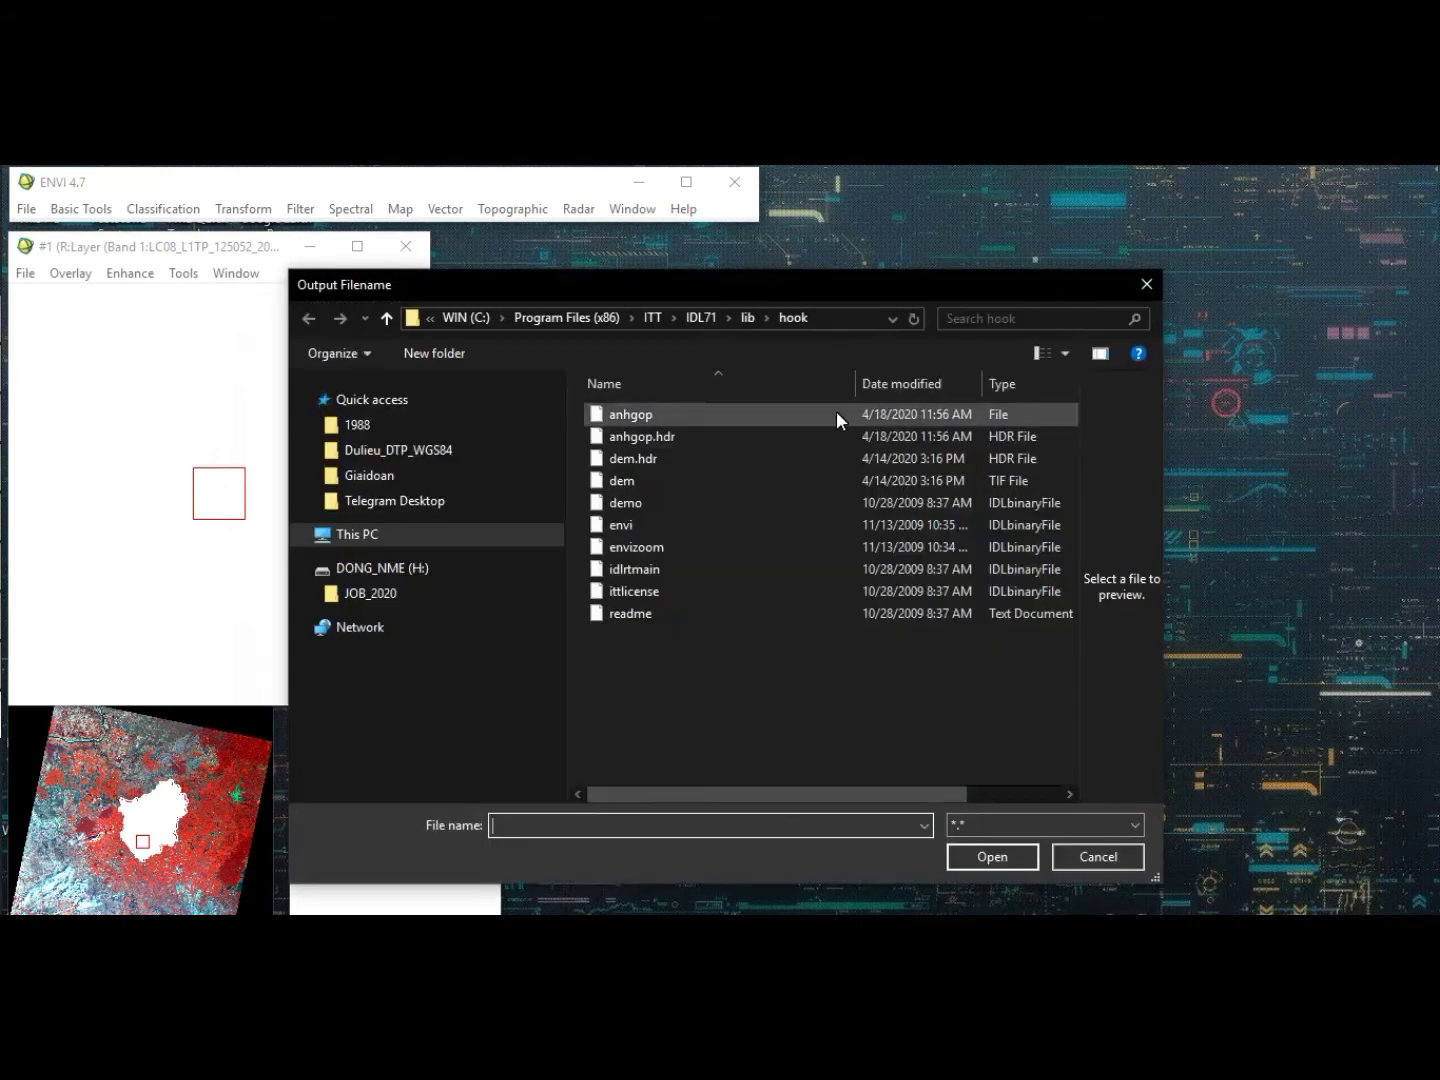
scroll(415, 460, up, 1)
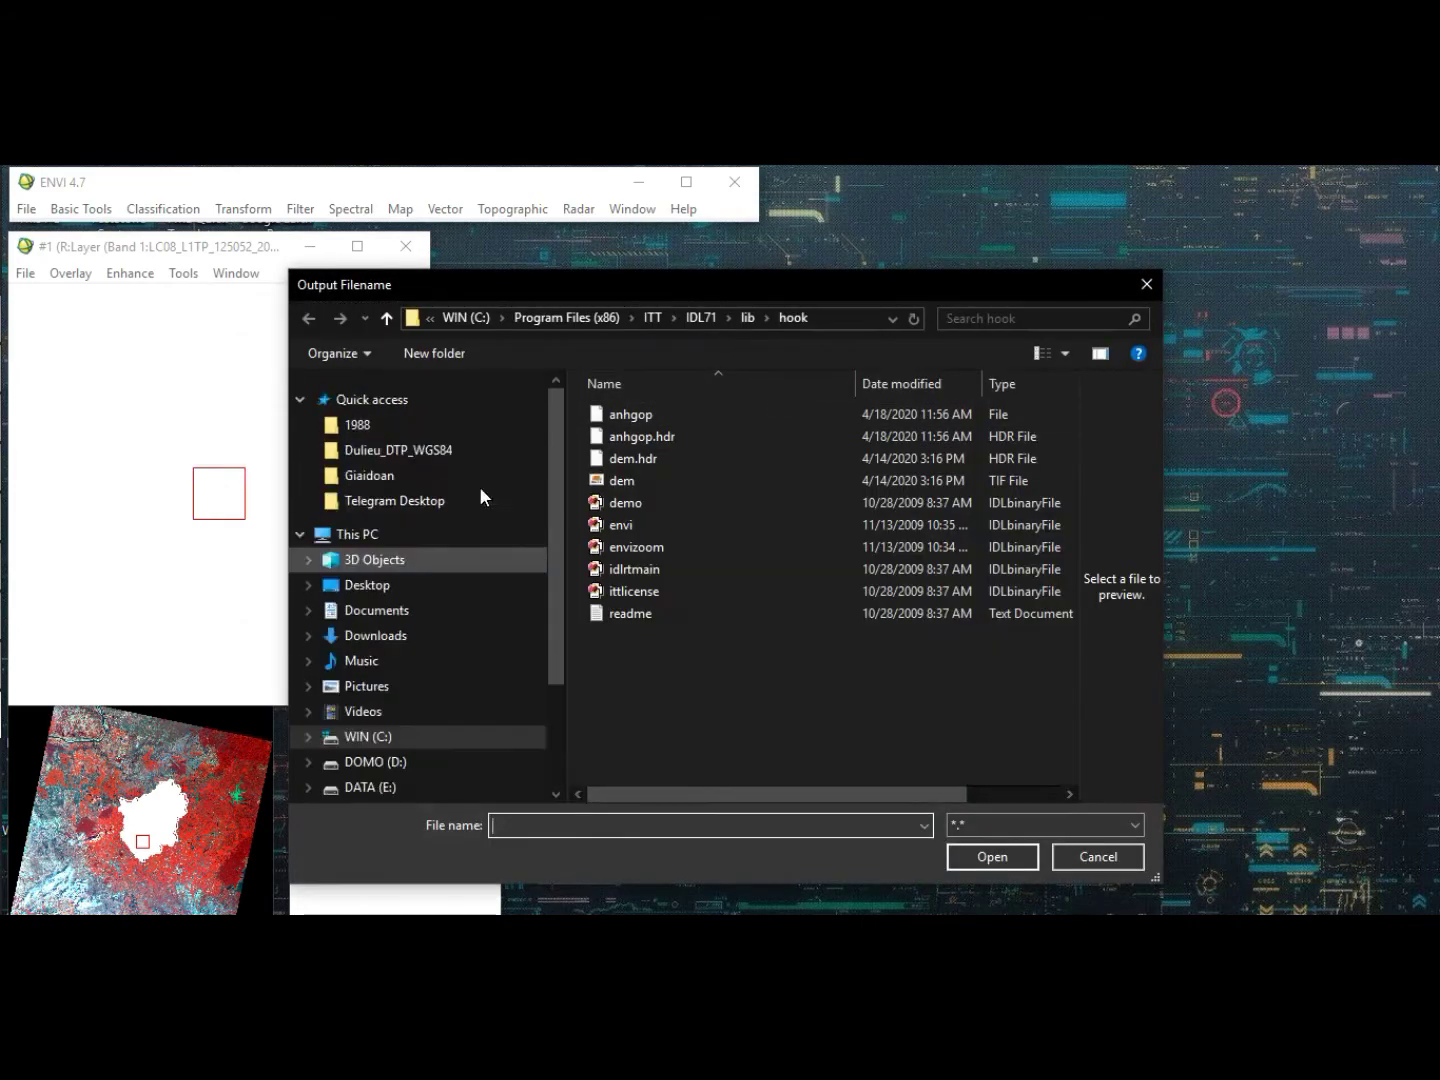
click(382, 430)
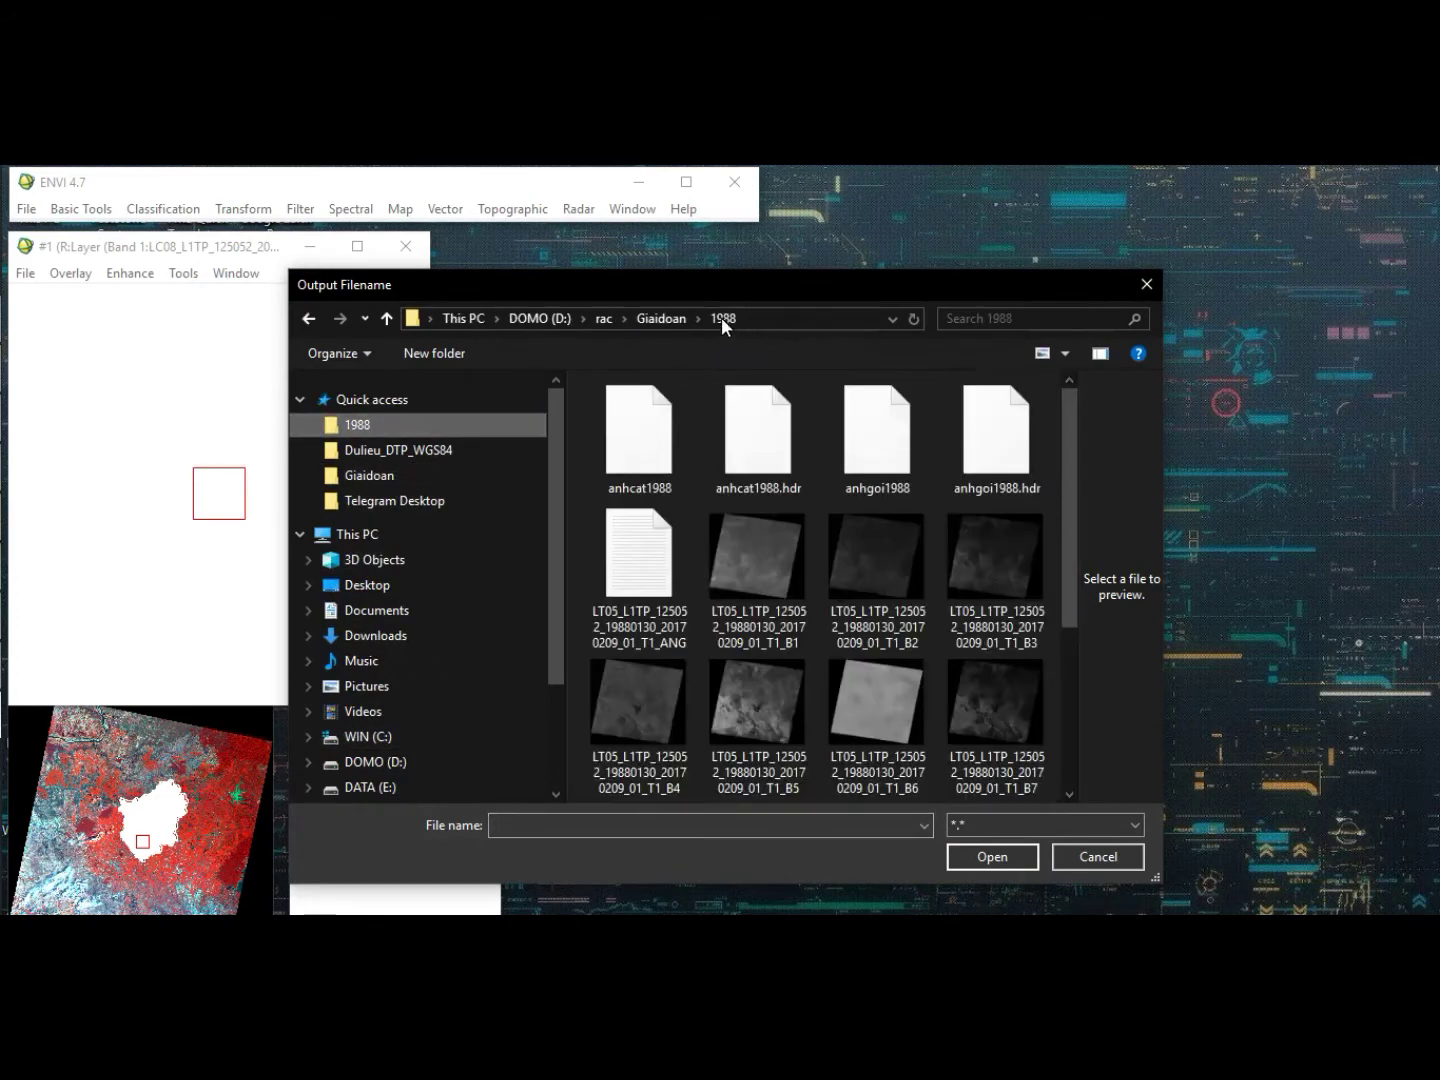
click(661, 319)
double_click(878, 430)
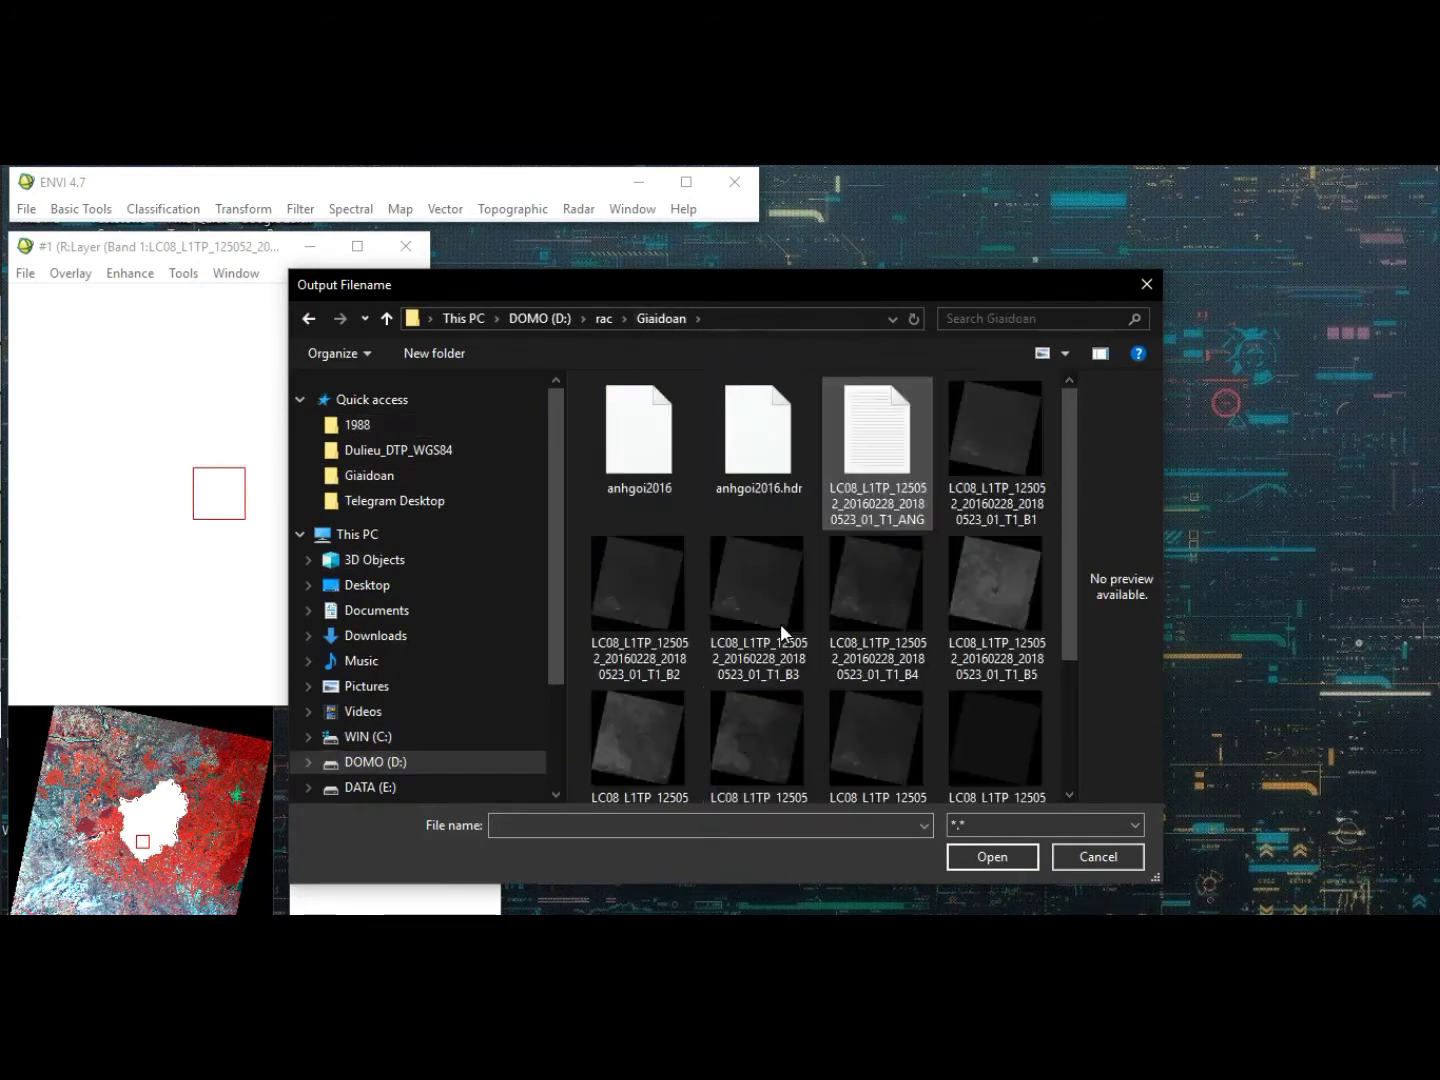
click(634, 826)
text(anhcat2016)
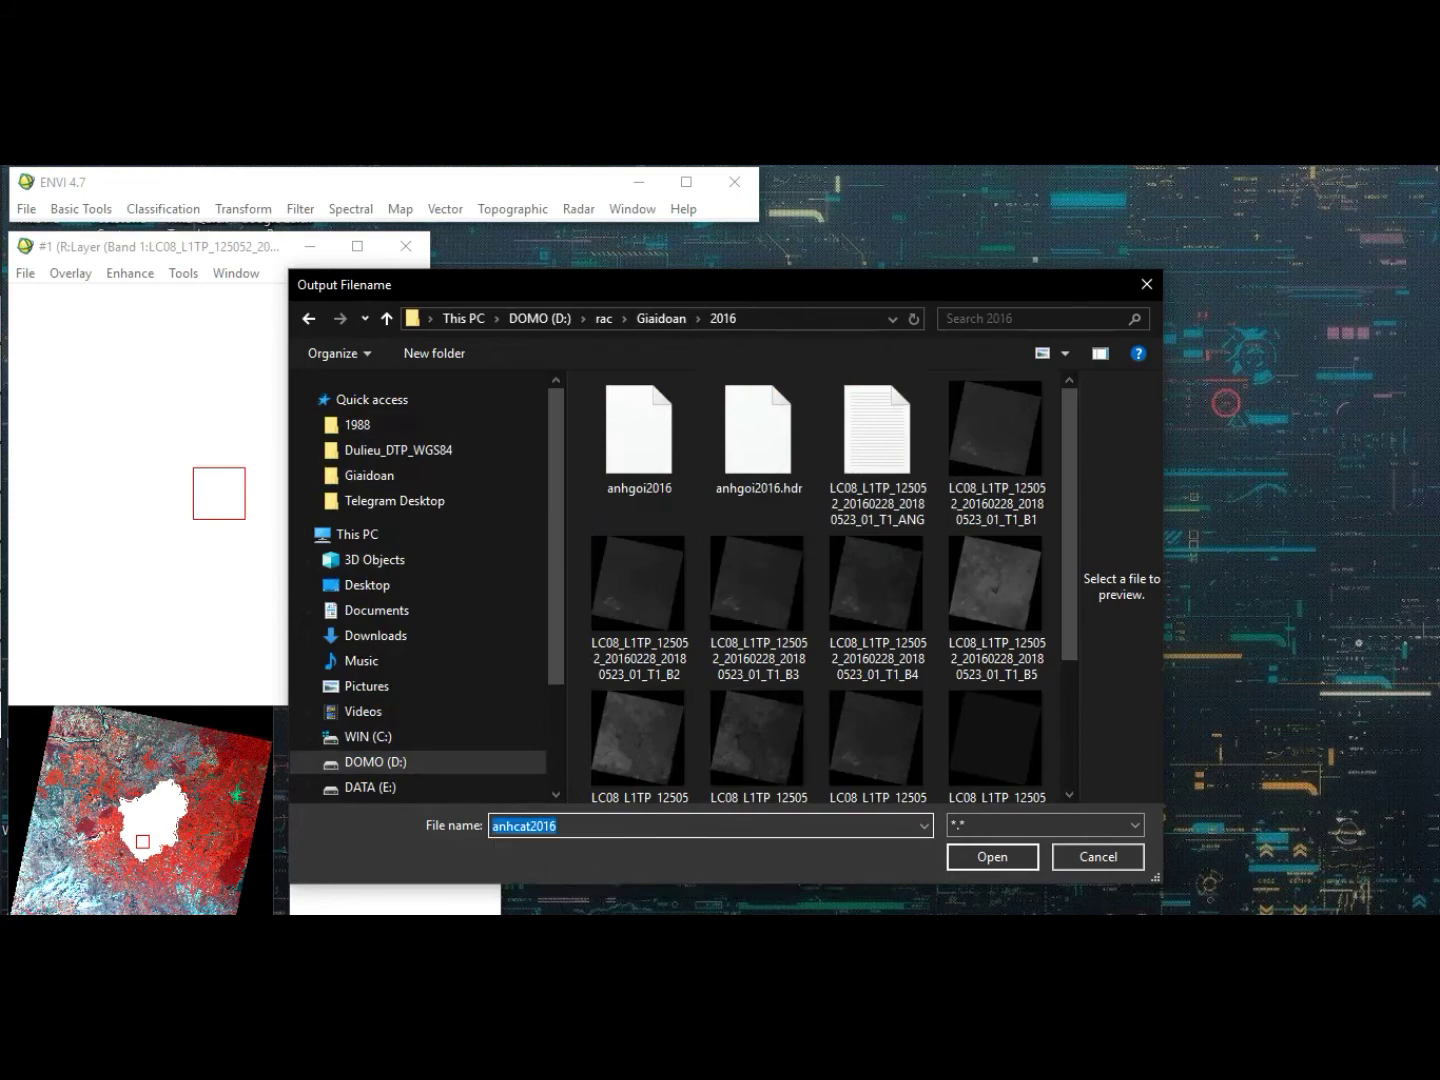
key(Return)
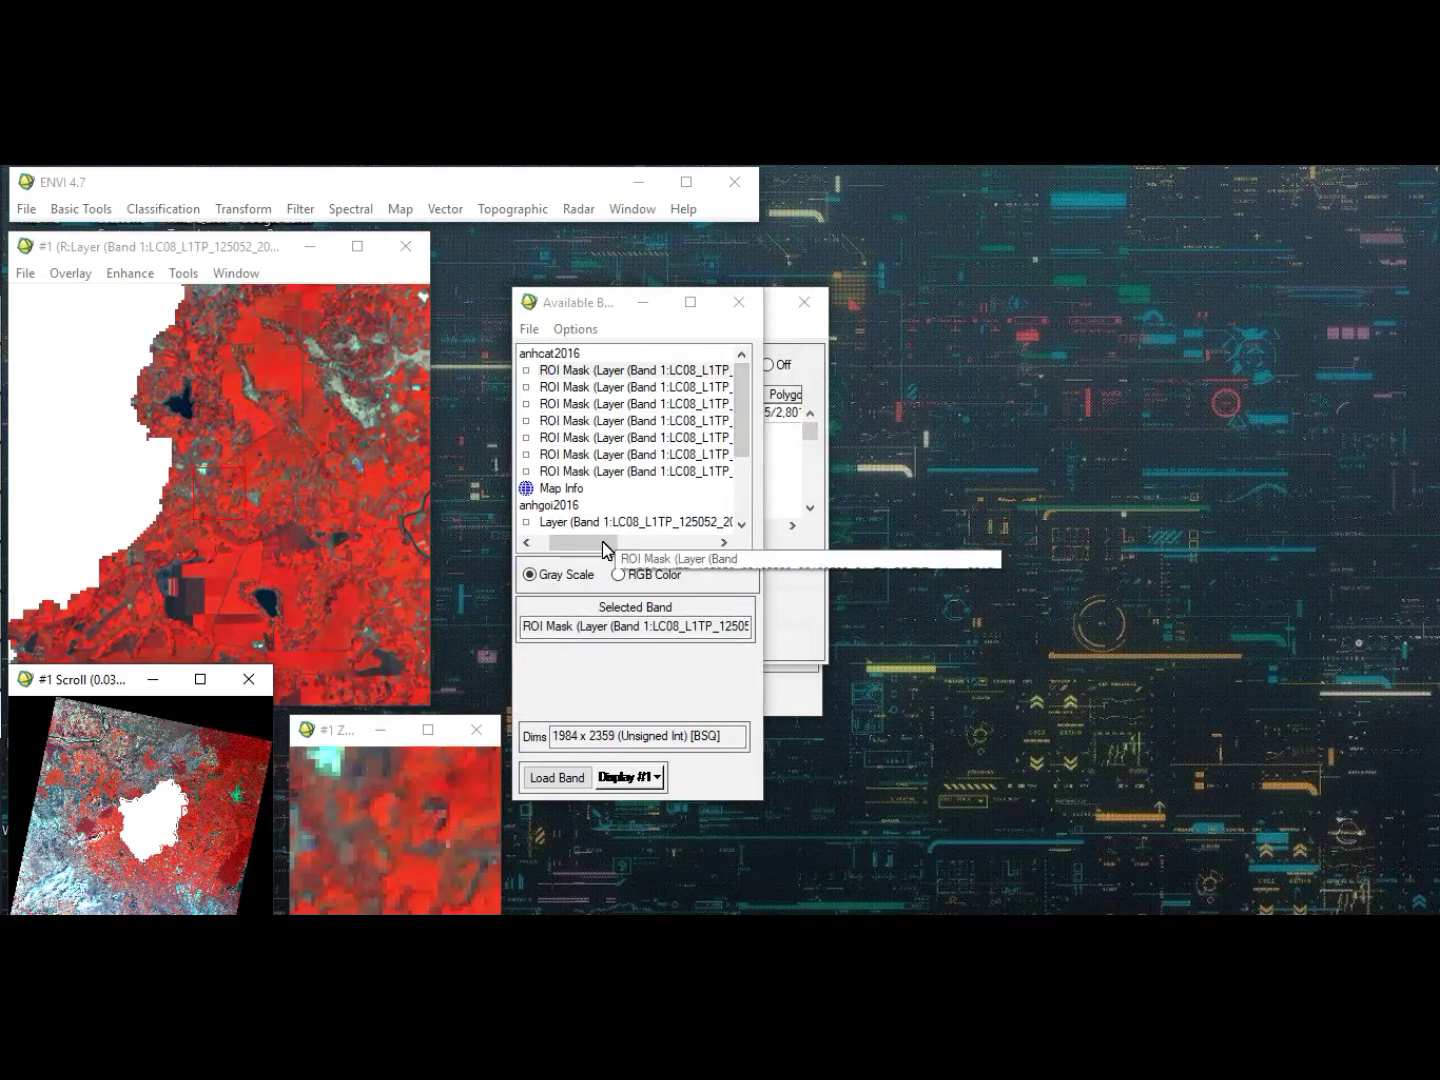
- Load anhcat2016 into Display #1 as an RGB composite of B4, B3 and B2, and move its Scroll window over the main image
drag(605, 542, 694, 540)
click(655, 573)
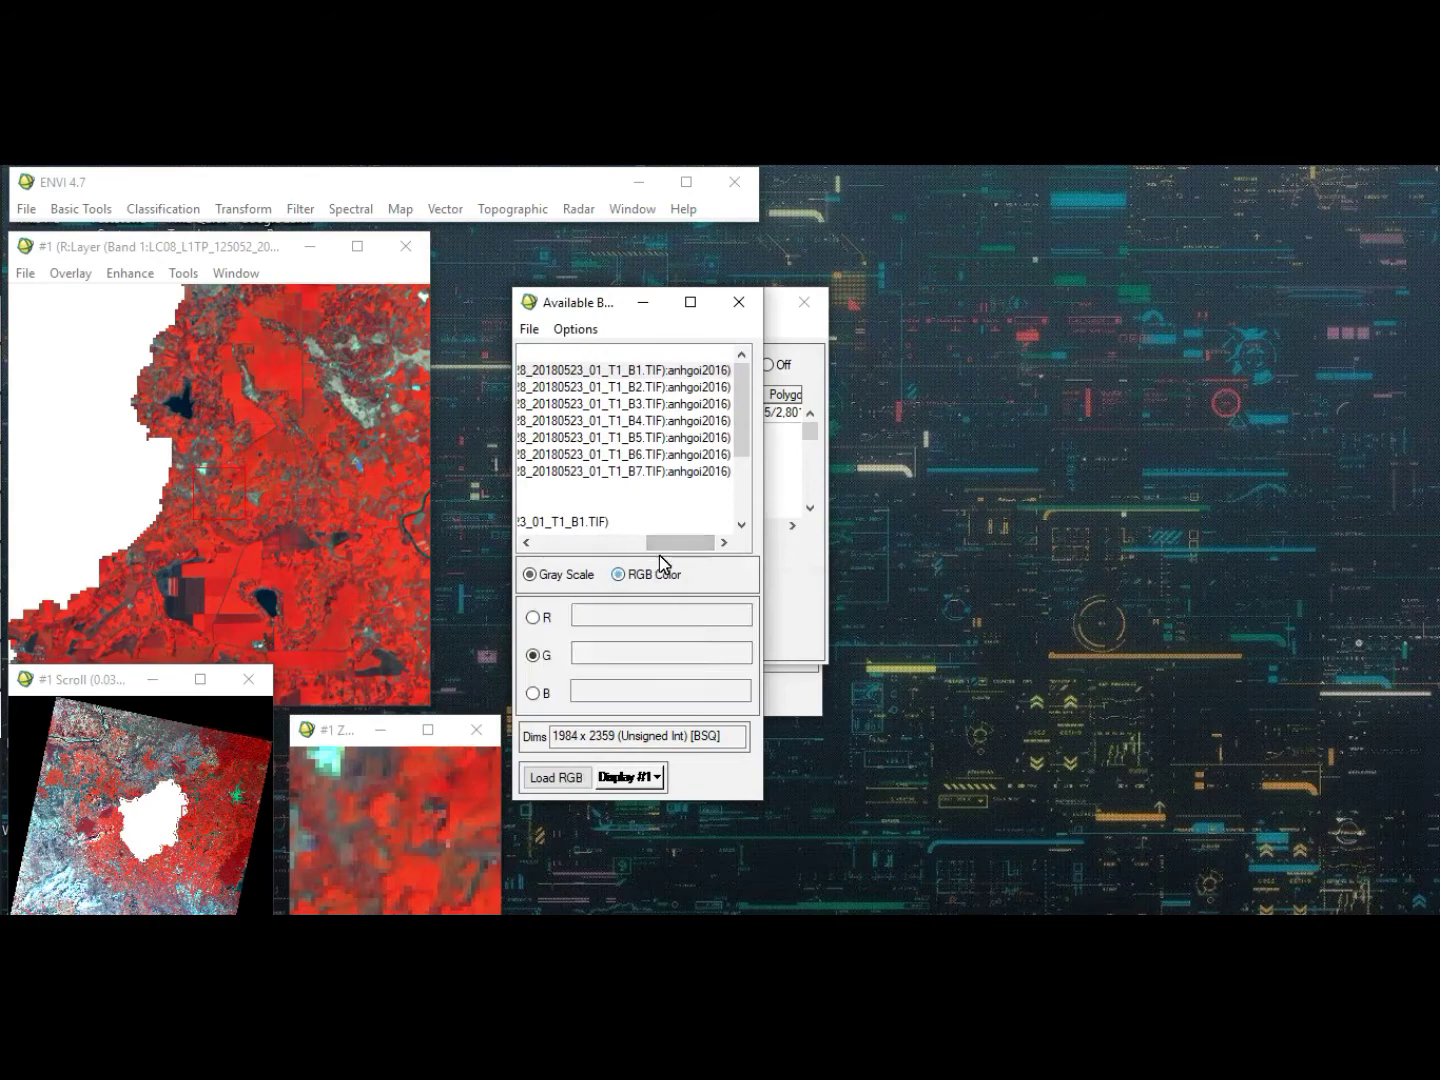
click(687, 419)
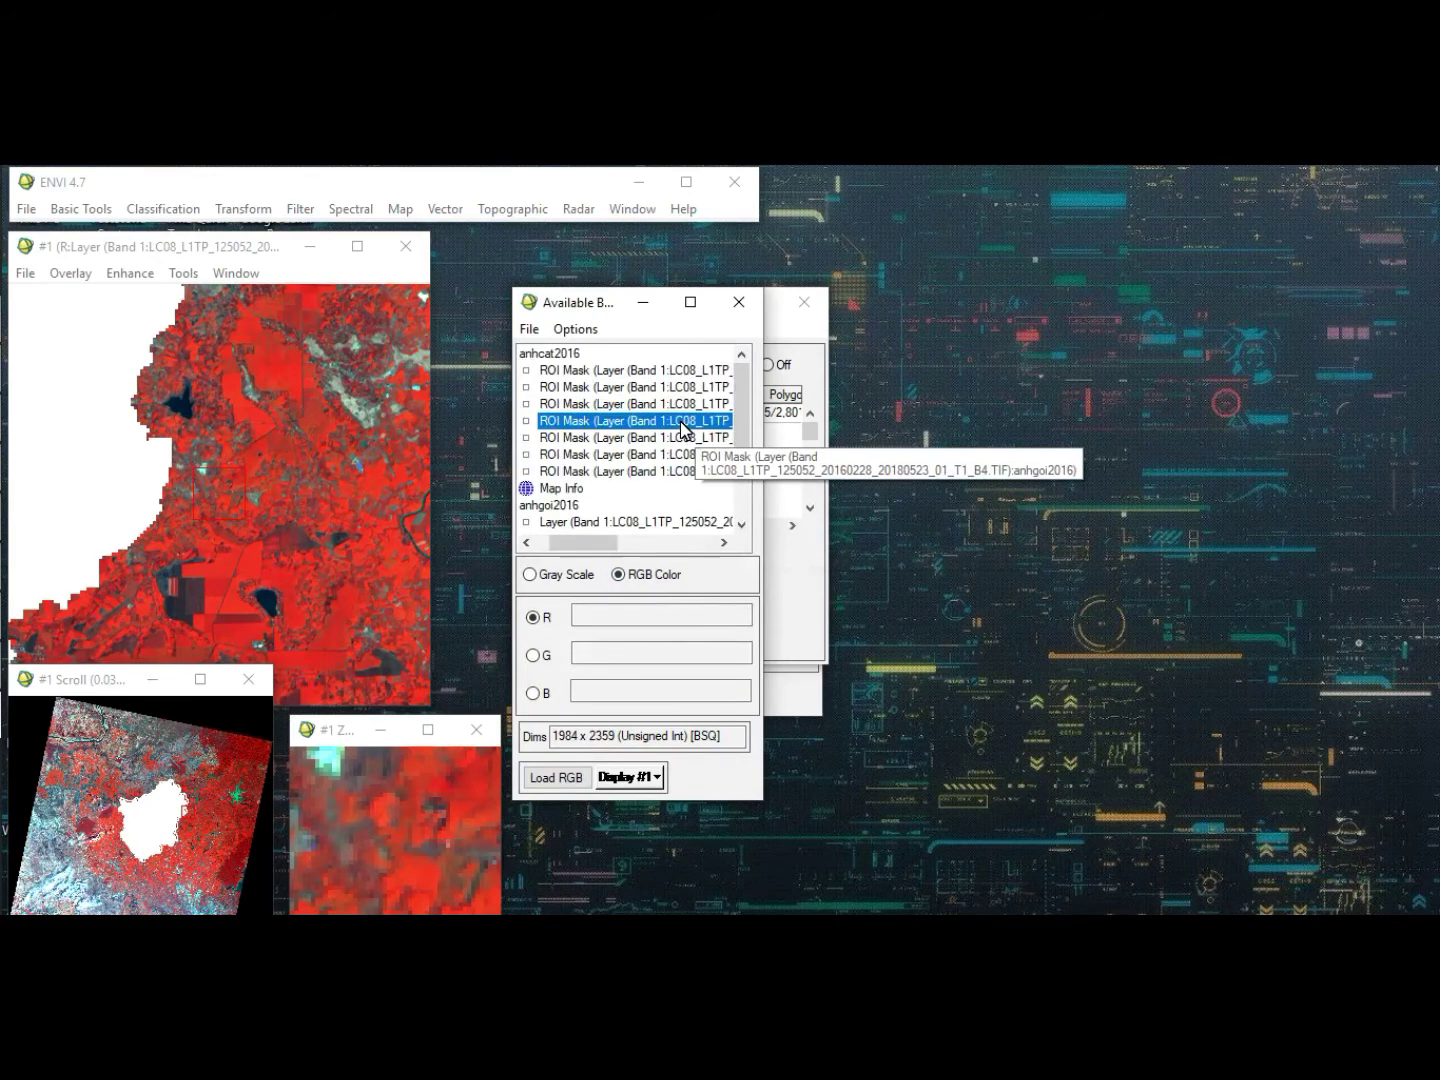
click(688, 405)
click(688, 389)
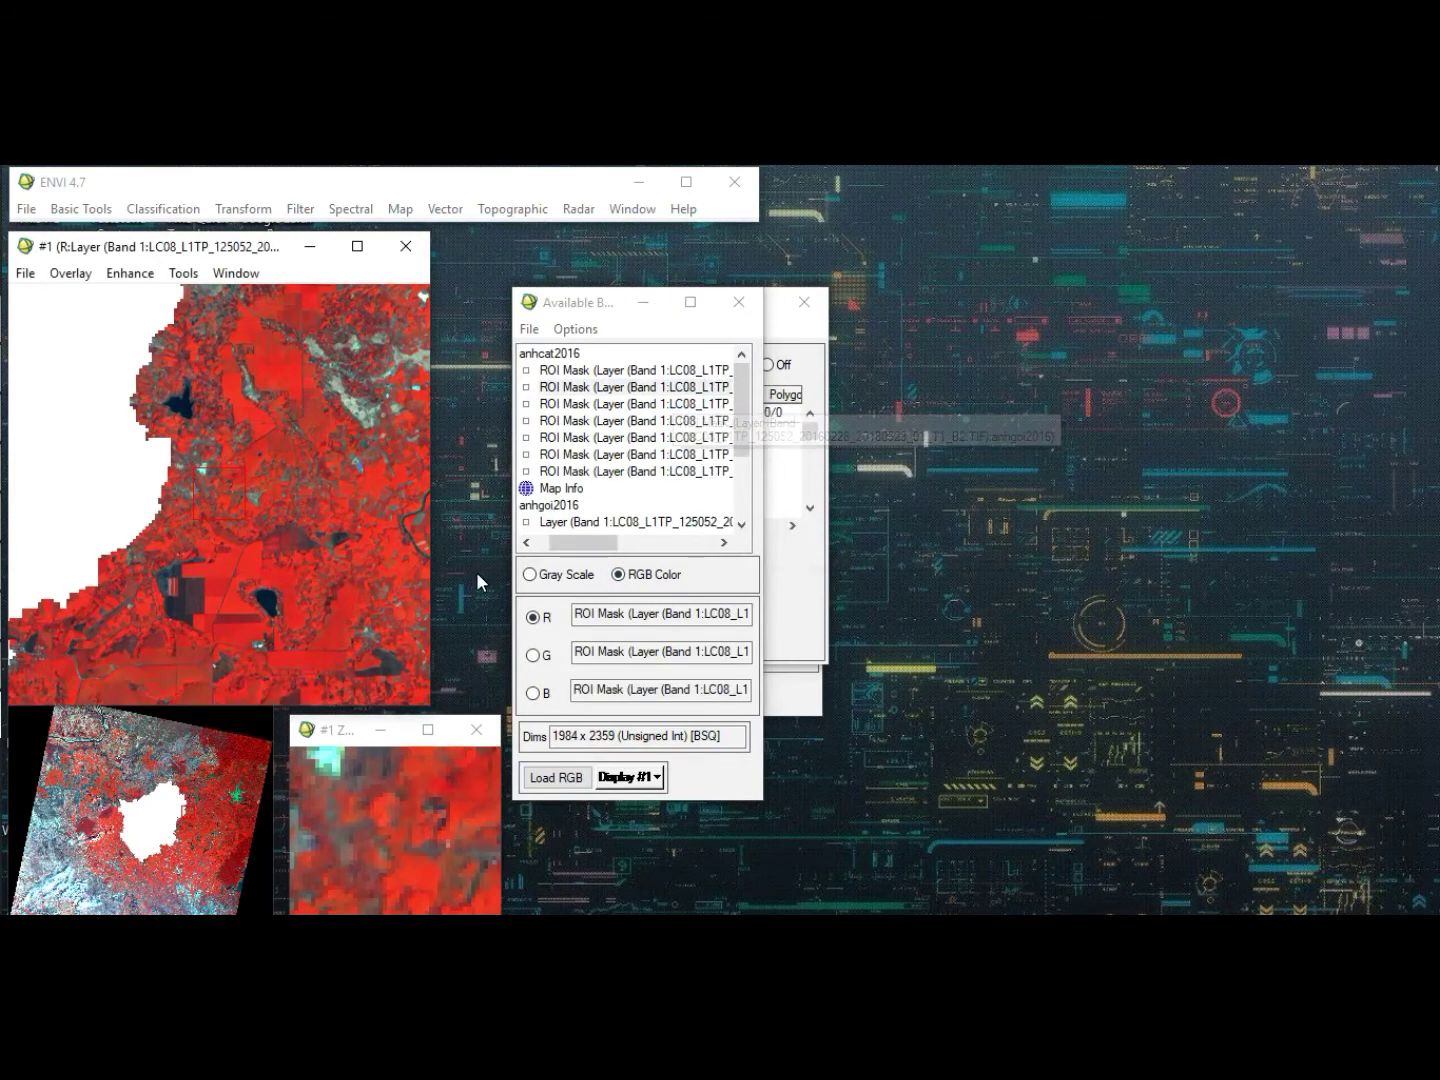
click(555, 778)
drag(59, 740, 92, 886)
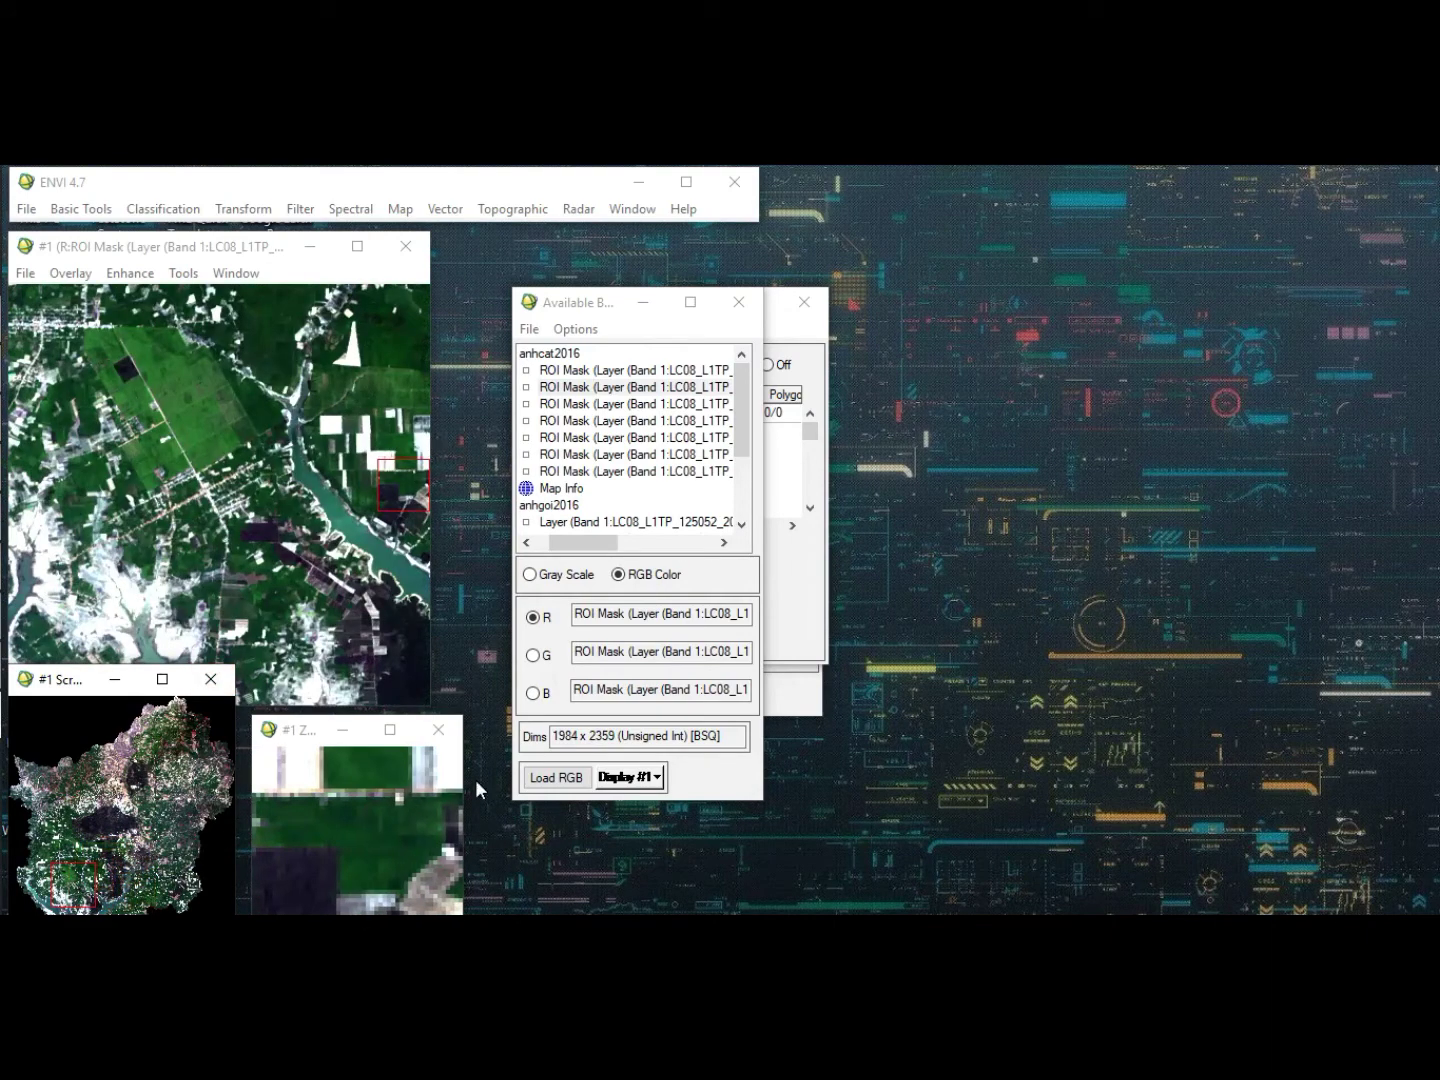
drag(110, 679, 238, 421)
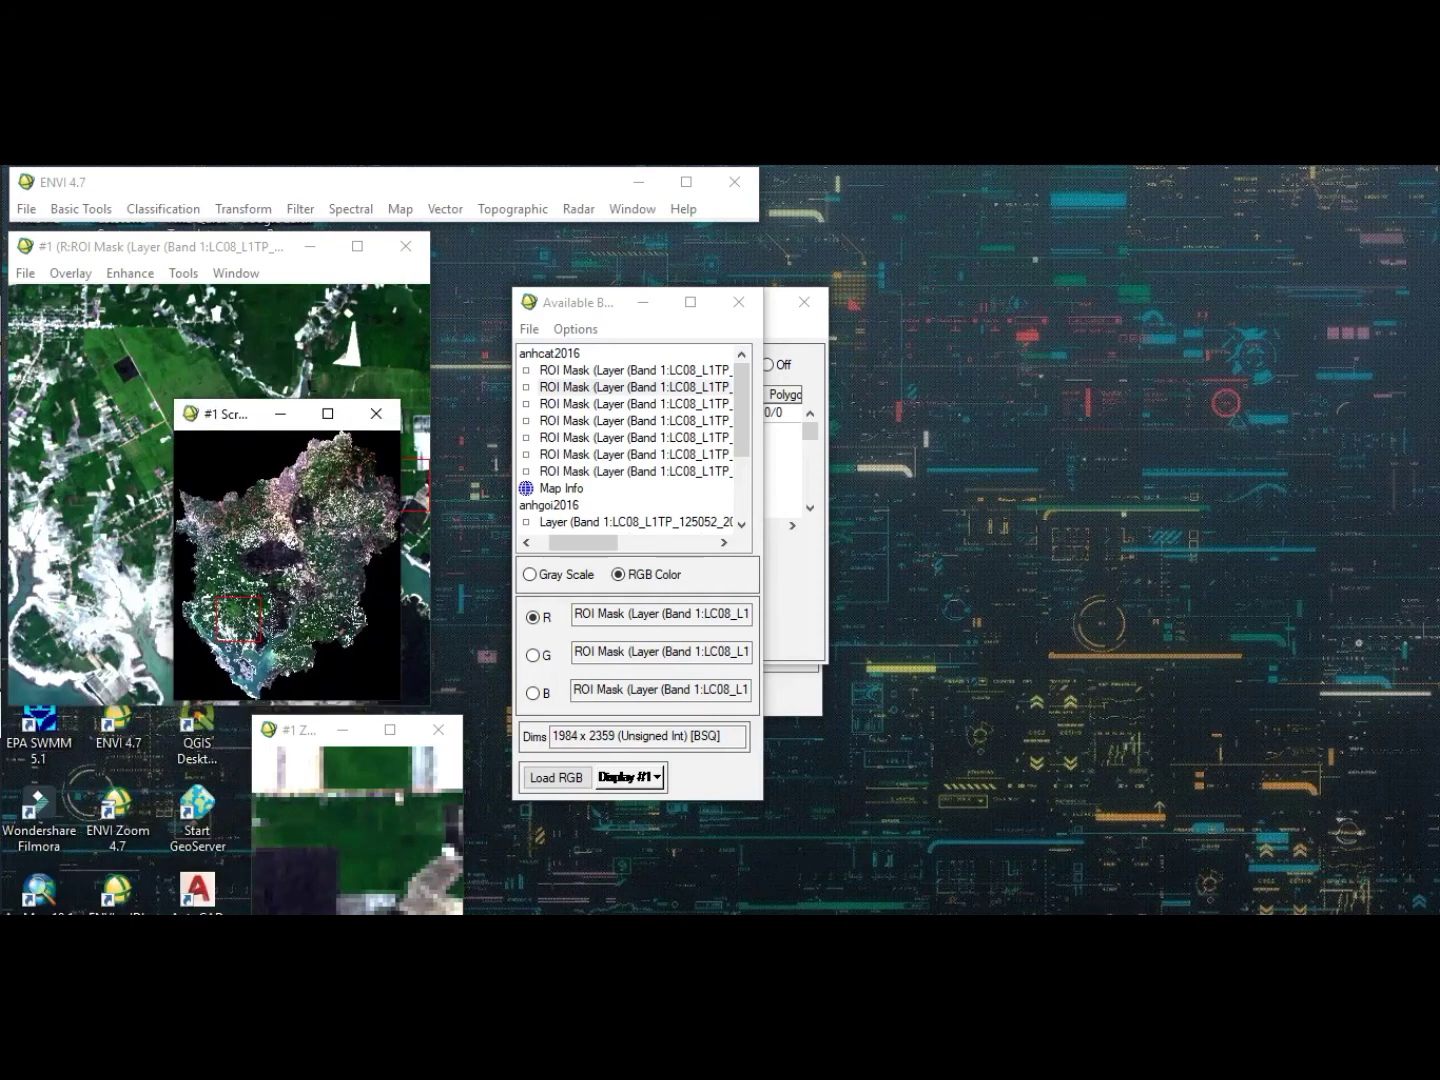